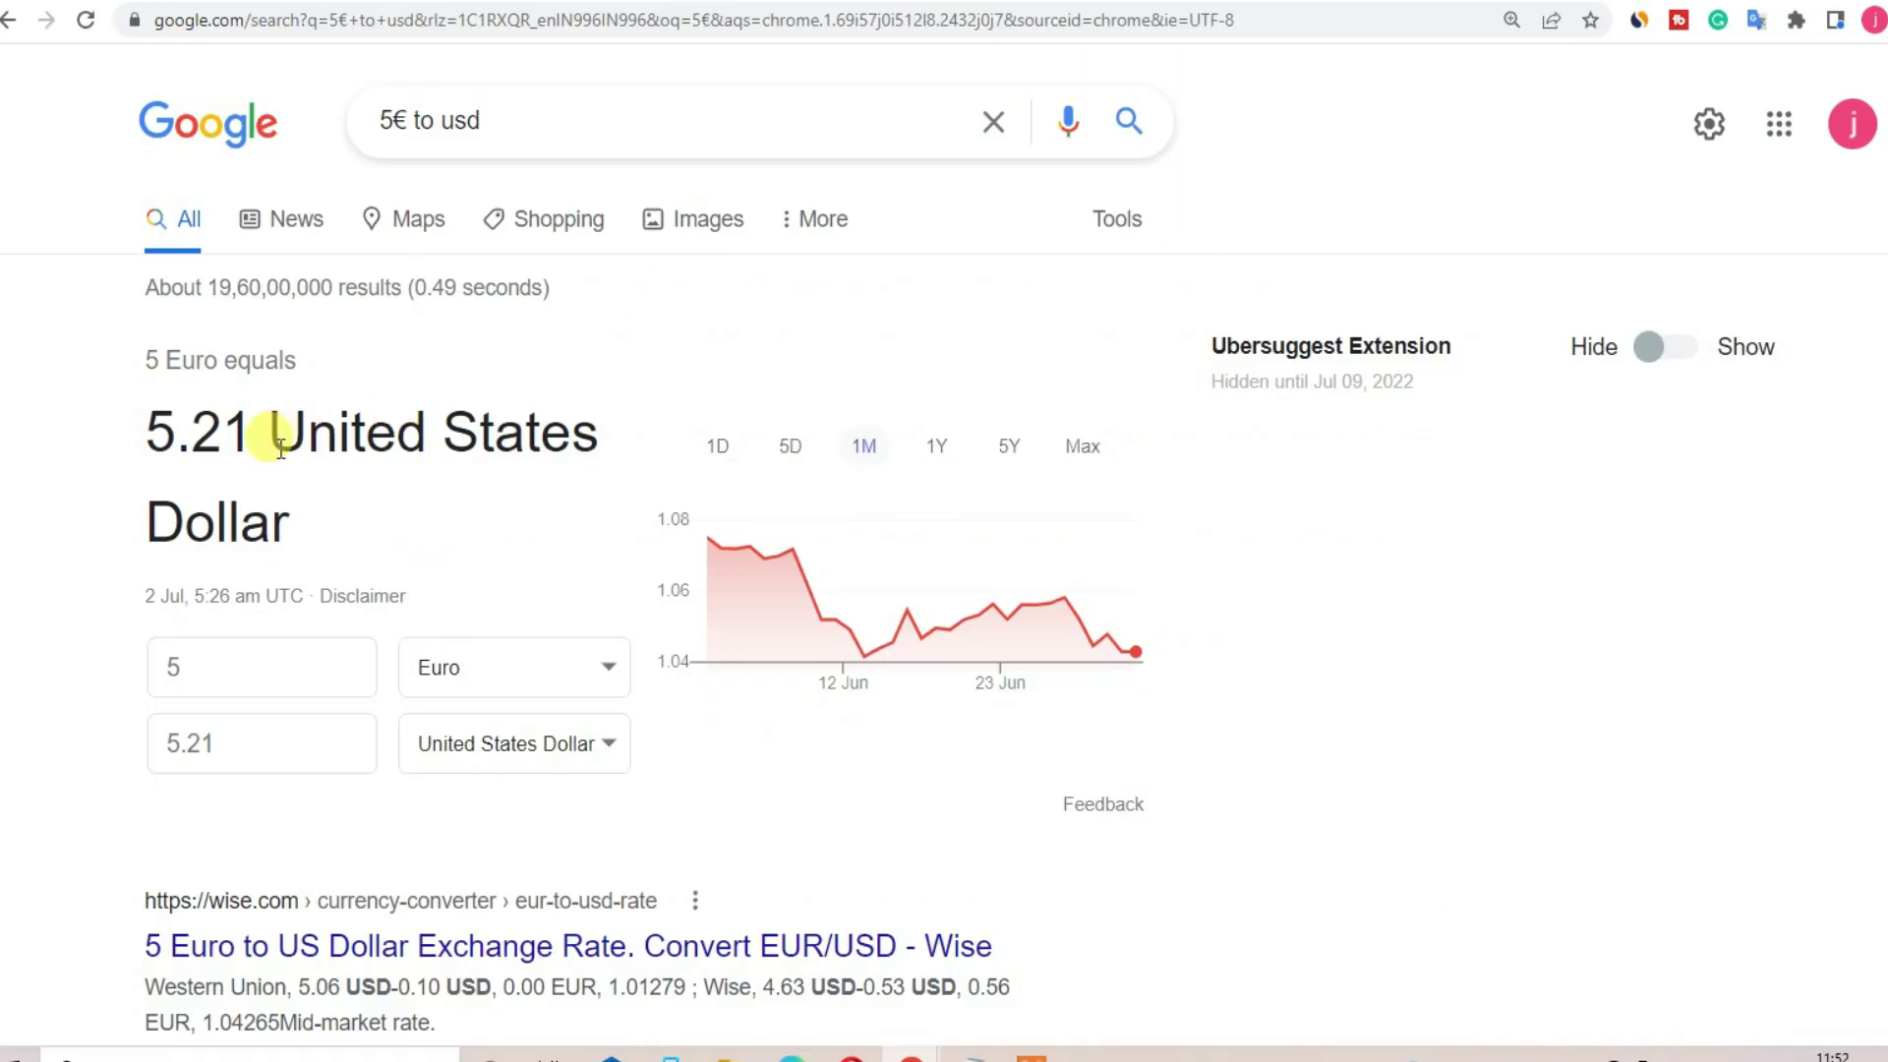
Check the US dollar equivalent of 5 euros and return to the Sendinblue affiliate program page.
{"action": "left_click_drag", "start_coordinate": [252, 433], "coordinate": [145, 433]}
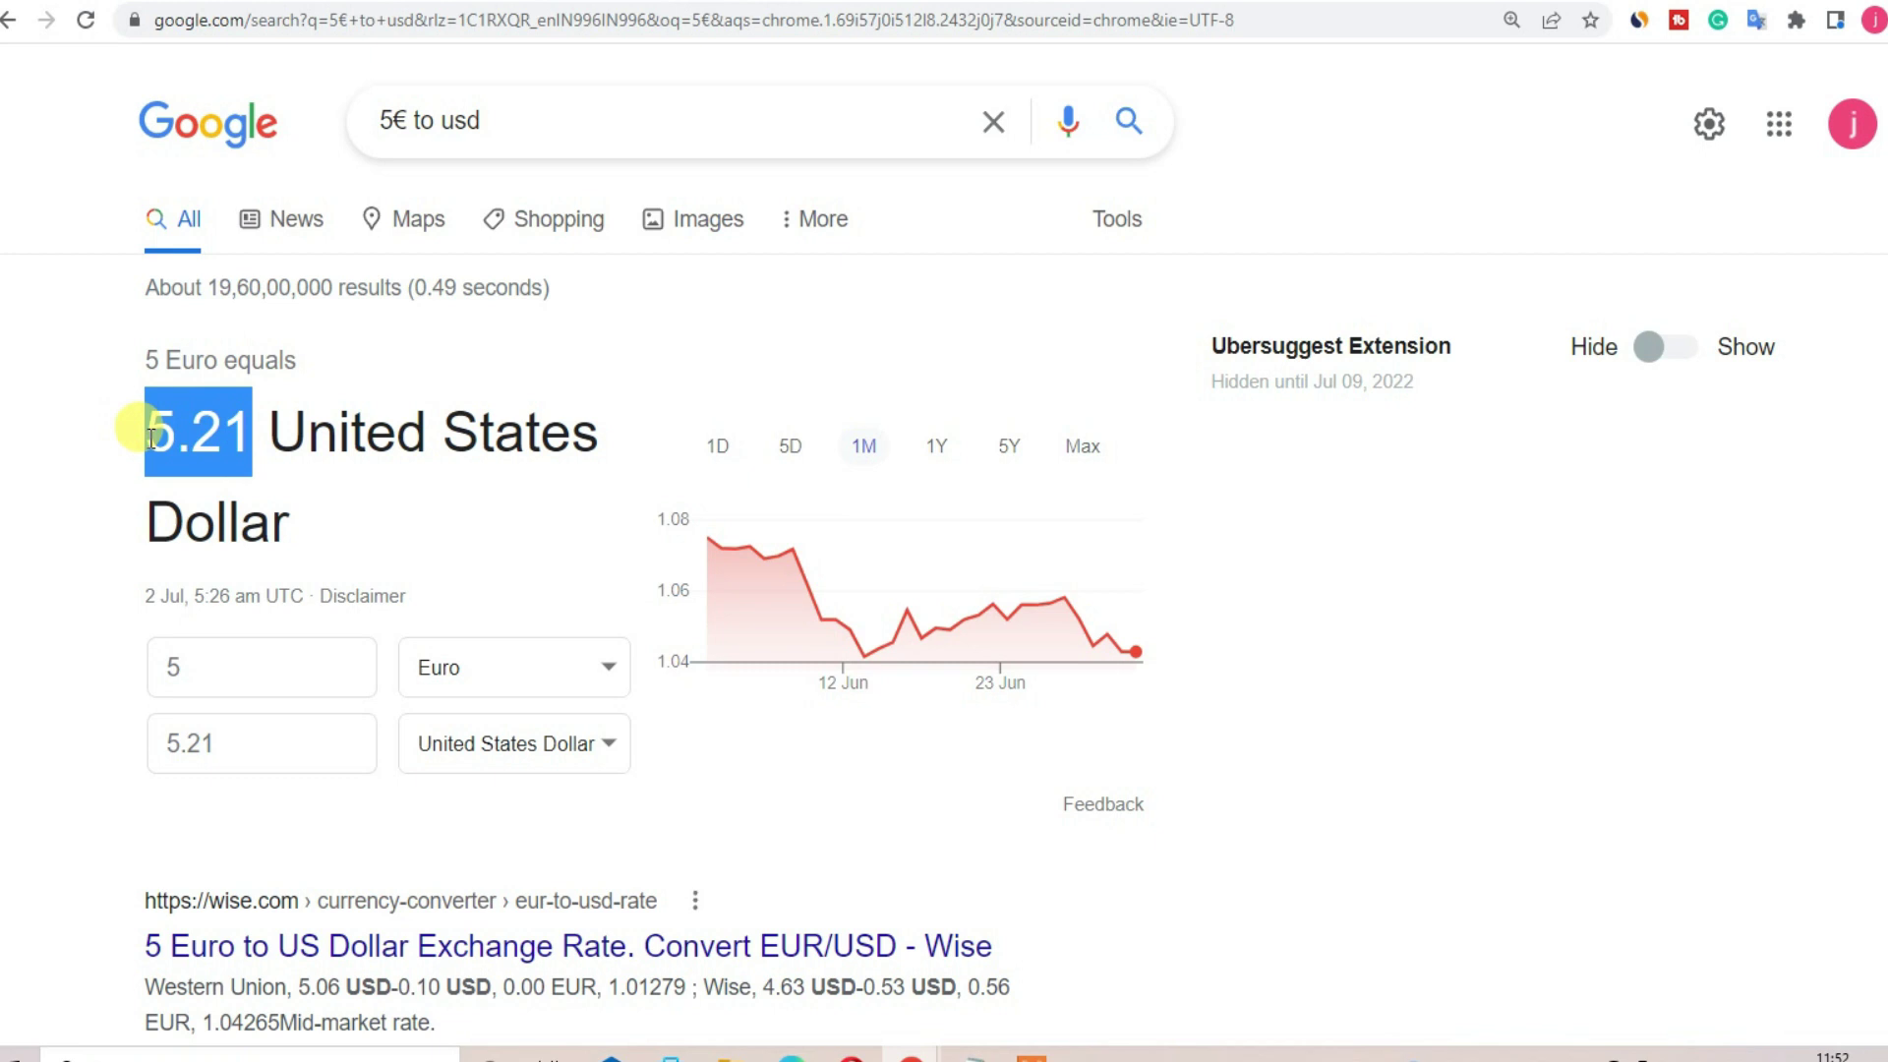
{"action": "left_click", "coordinate": [258, 440]}
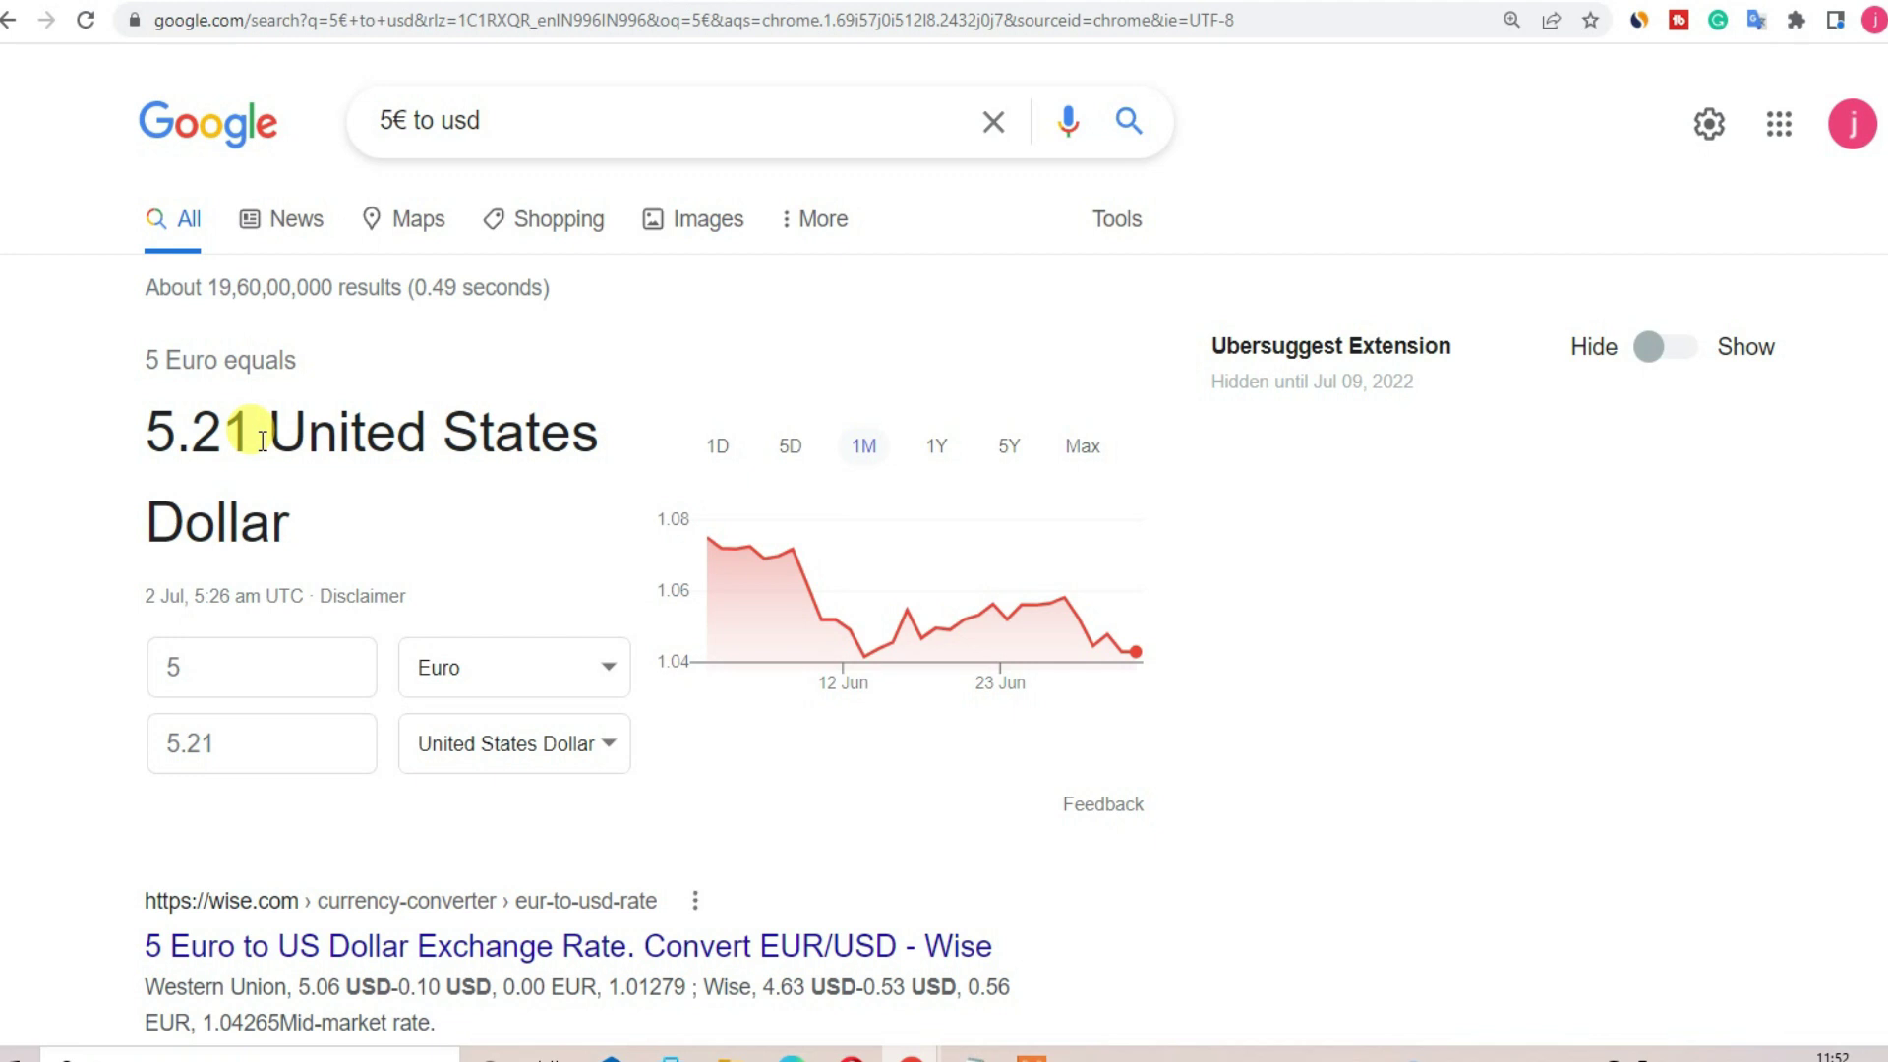
{"action": "key", "text": "ctrl+Tab"}
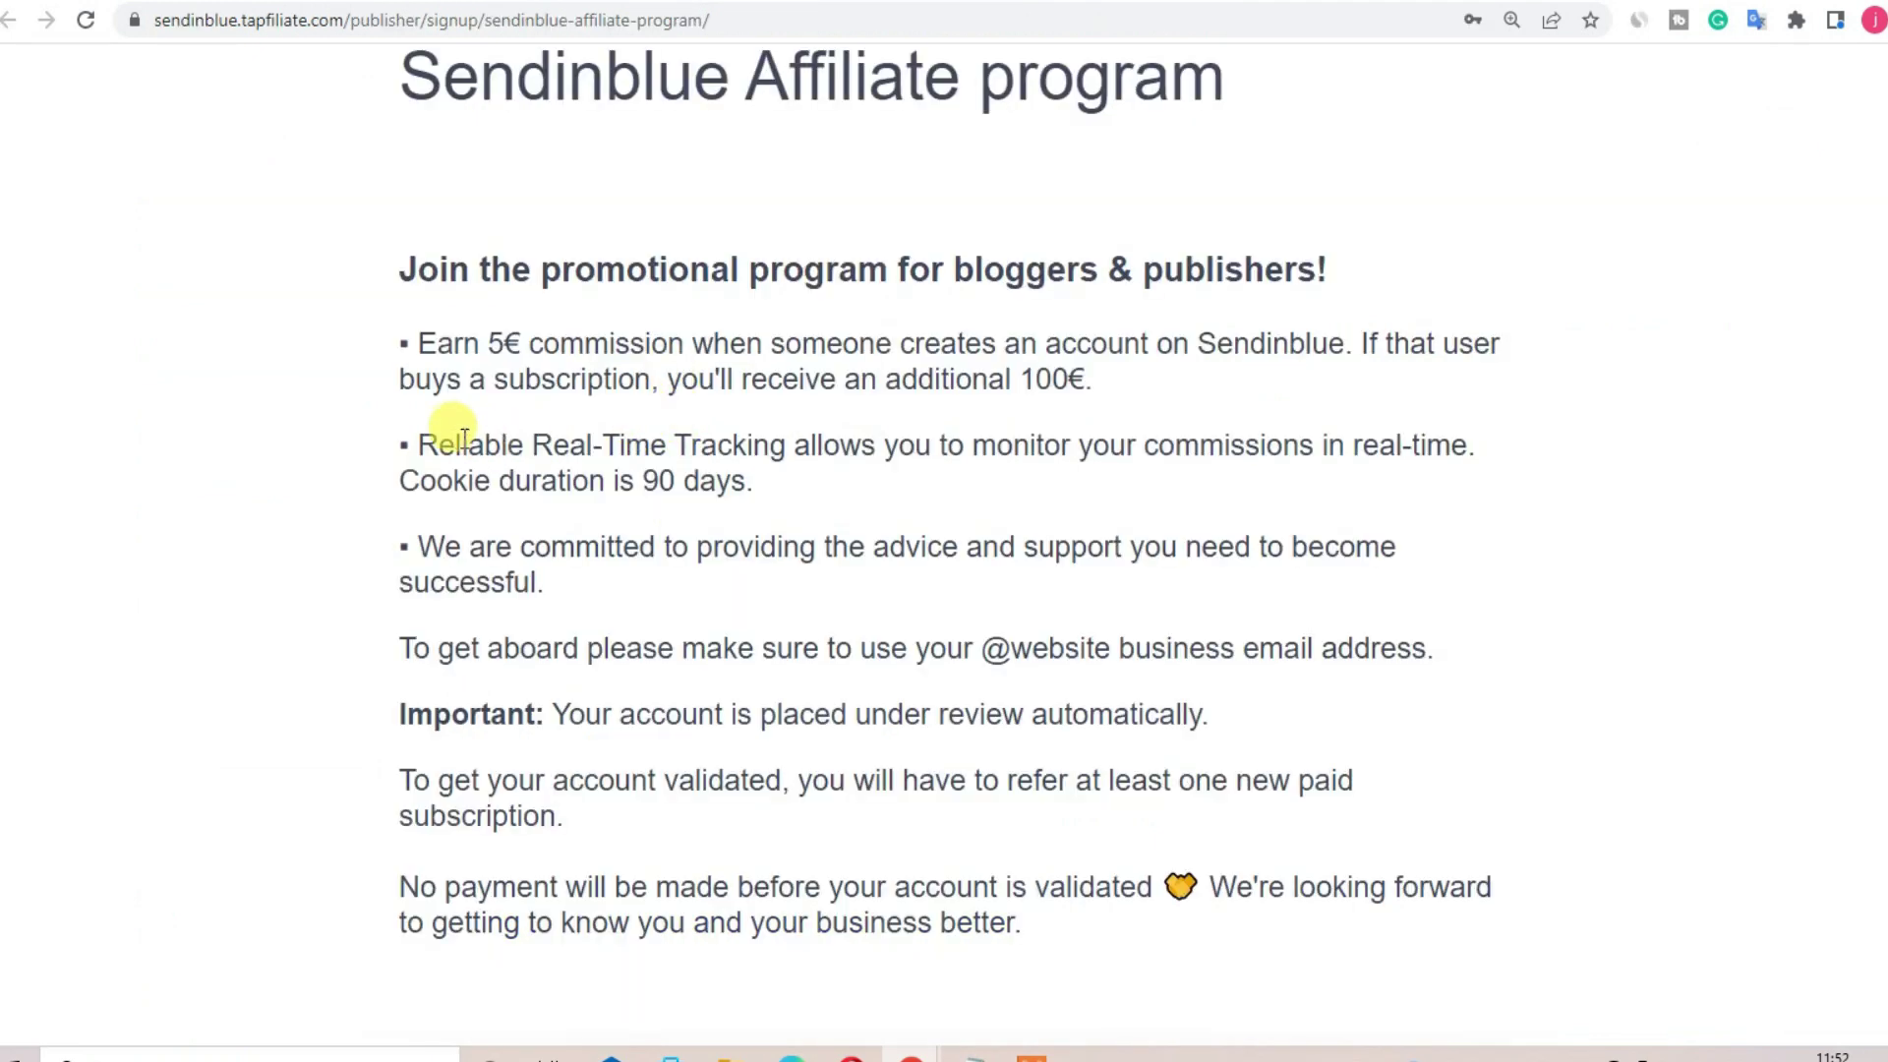
Read the Sendinblue affiliate program terms on tracking, cookie duration, support, account review, validation and payment.
{"action": "left_click_drag", "start_coordinate": [438, 442], "coordinate": [760, 477]}
{"action": "left_click", "coordinate": [789, 493]}
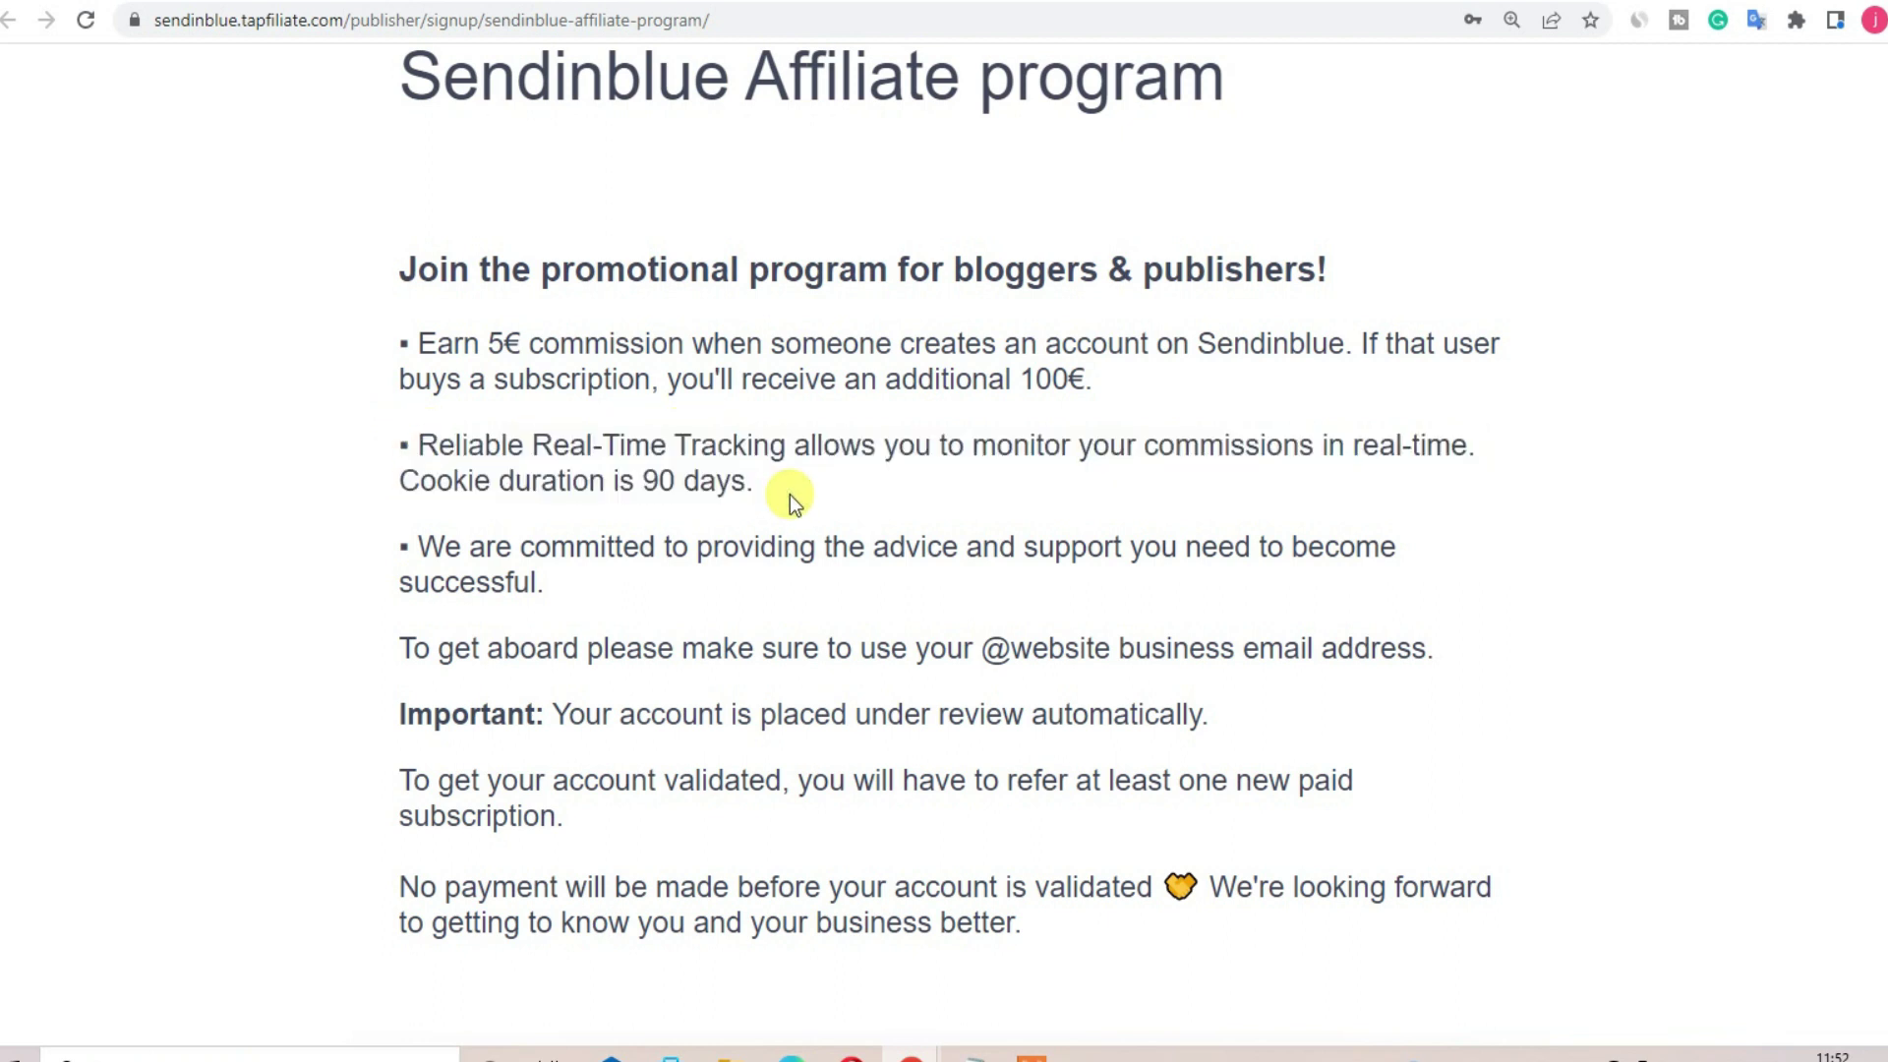
{"action": "left_click_drag", "start_coordinate": [407, 541], "coordinate": [560, 587]}
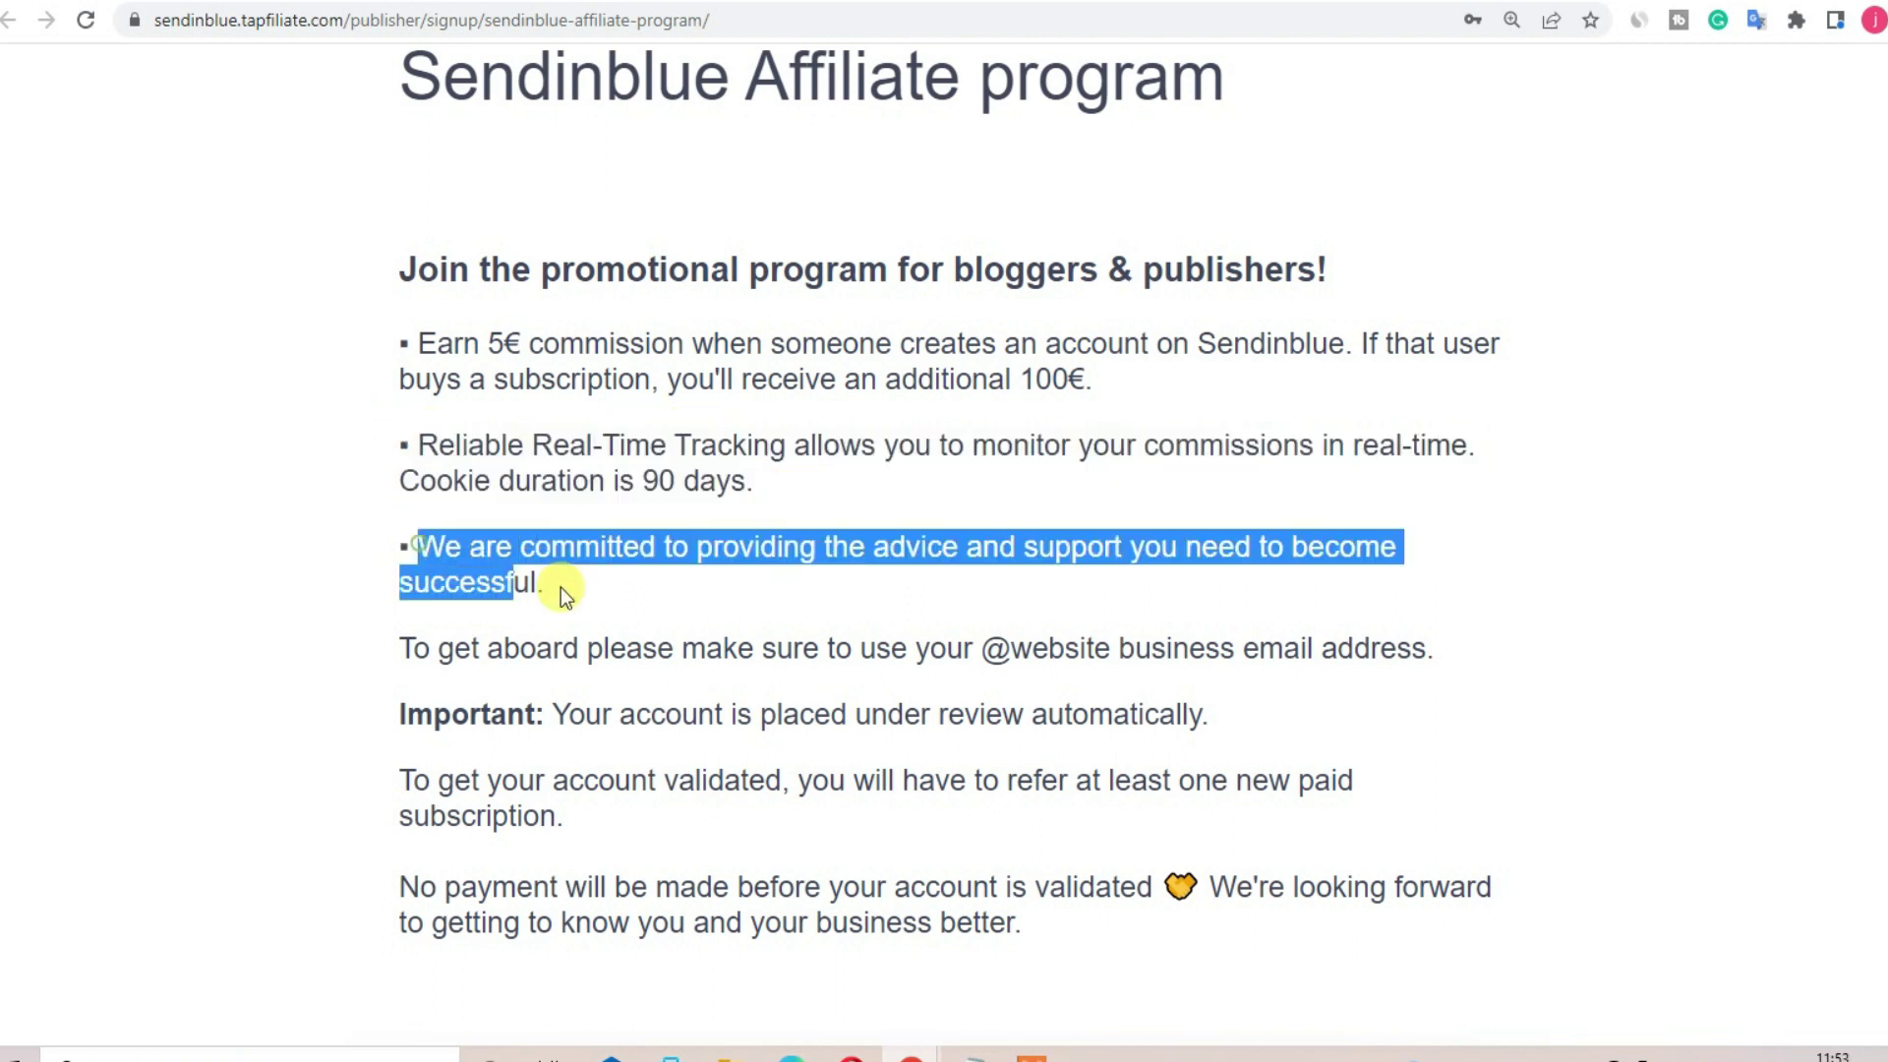
{"action": "left_click", "coordinate": [655, 588]}
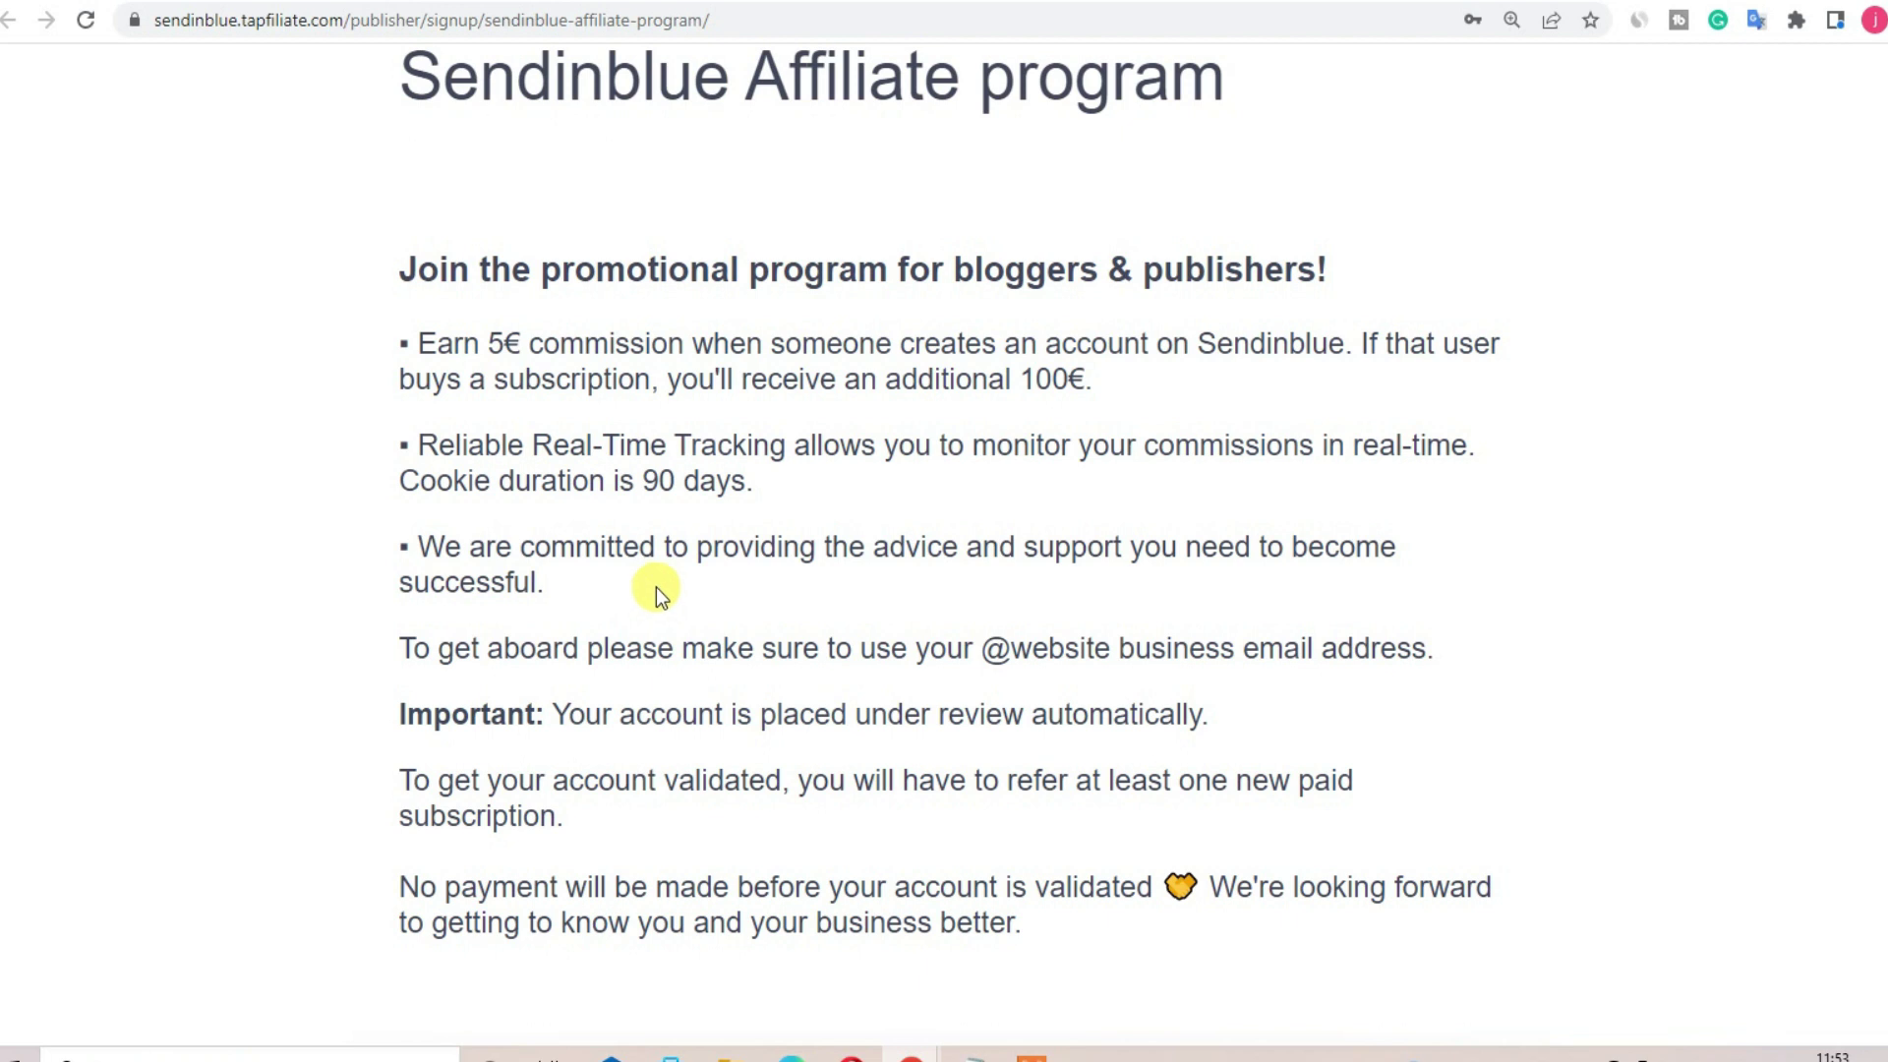
{"action": "scroll", "coordinate": [623, 649], "scroll_direction": "down", "scroll_amount": 1}
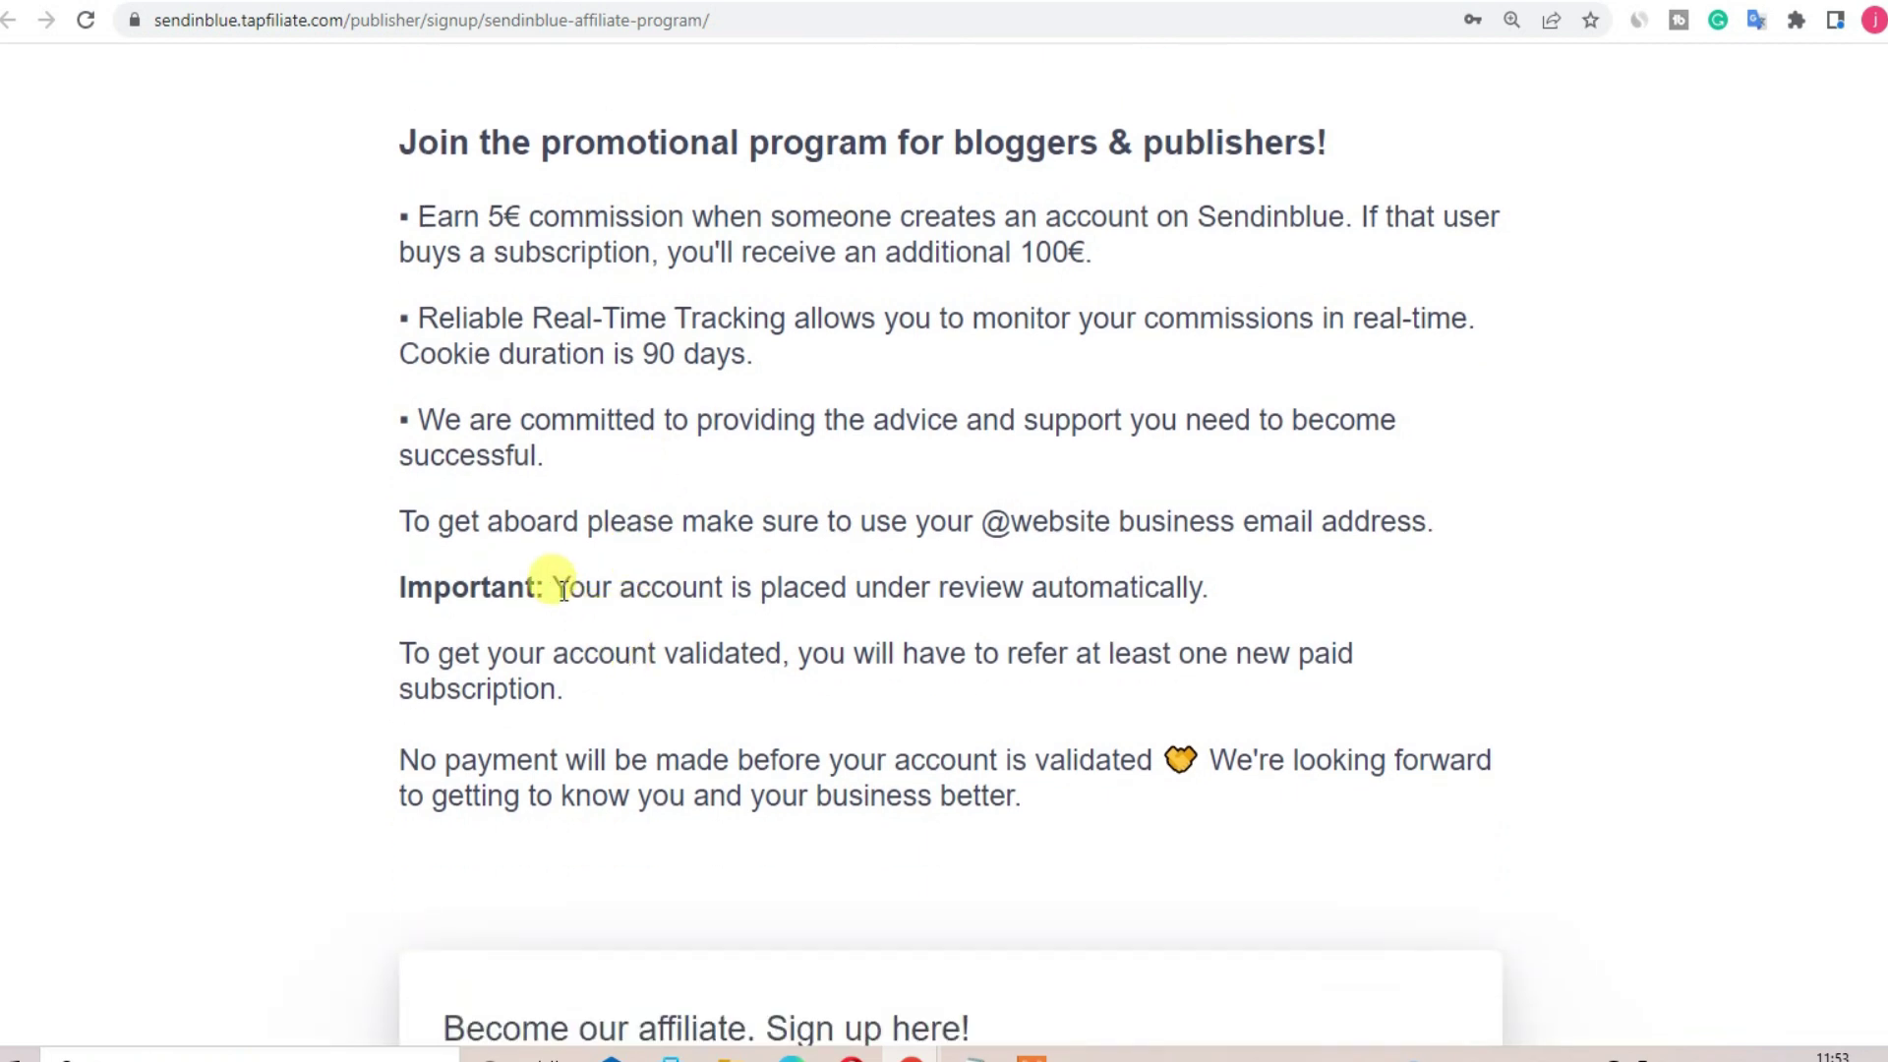
{"action": "left_click_drag", "start_coordinate": [553, 588], "coordinate": [1218, 597]}
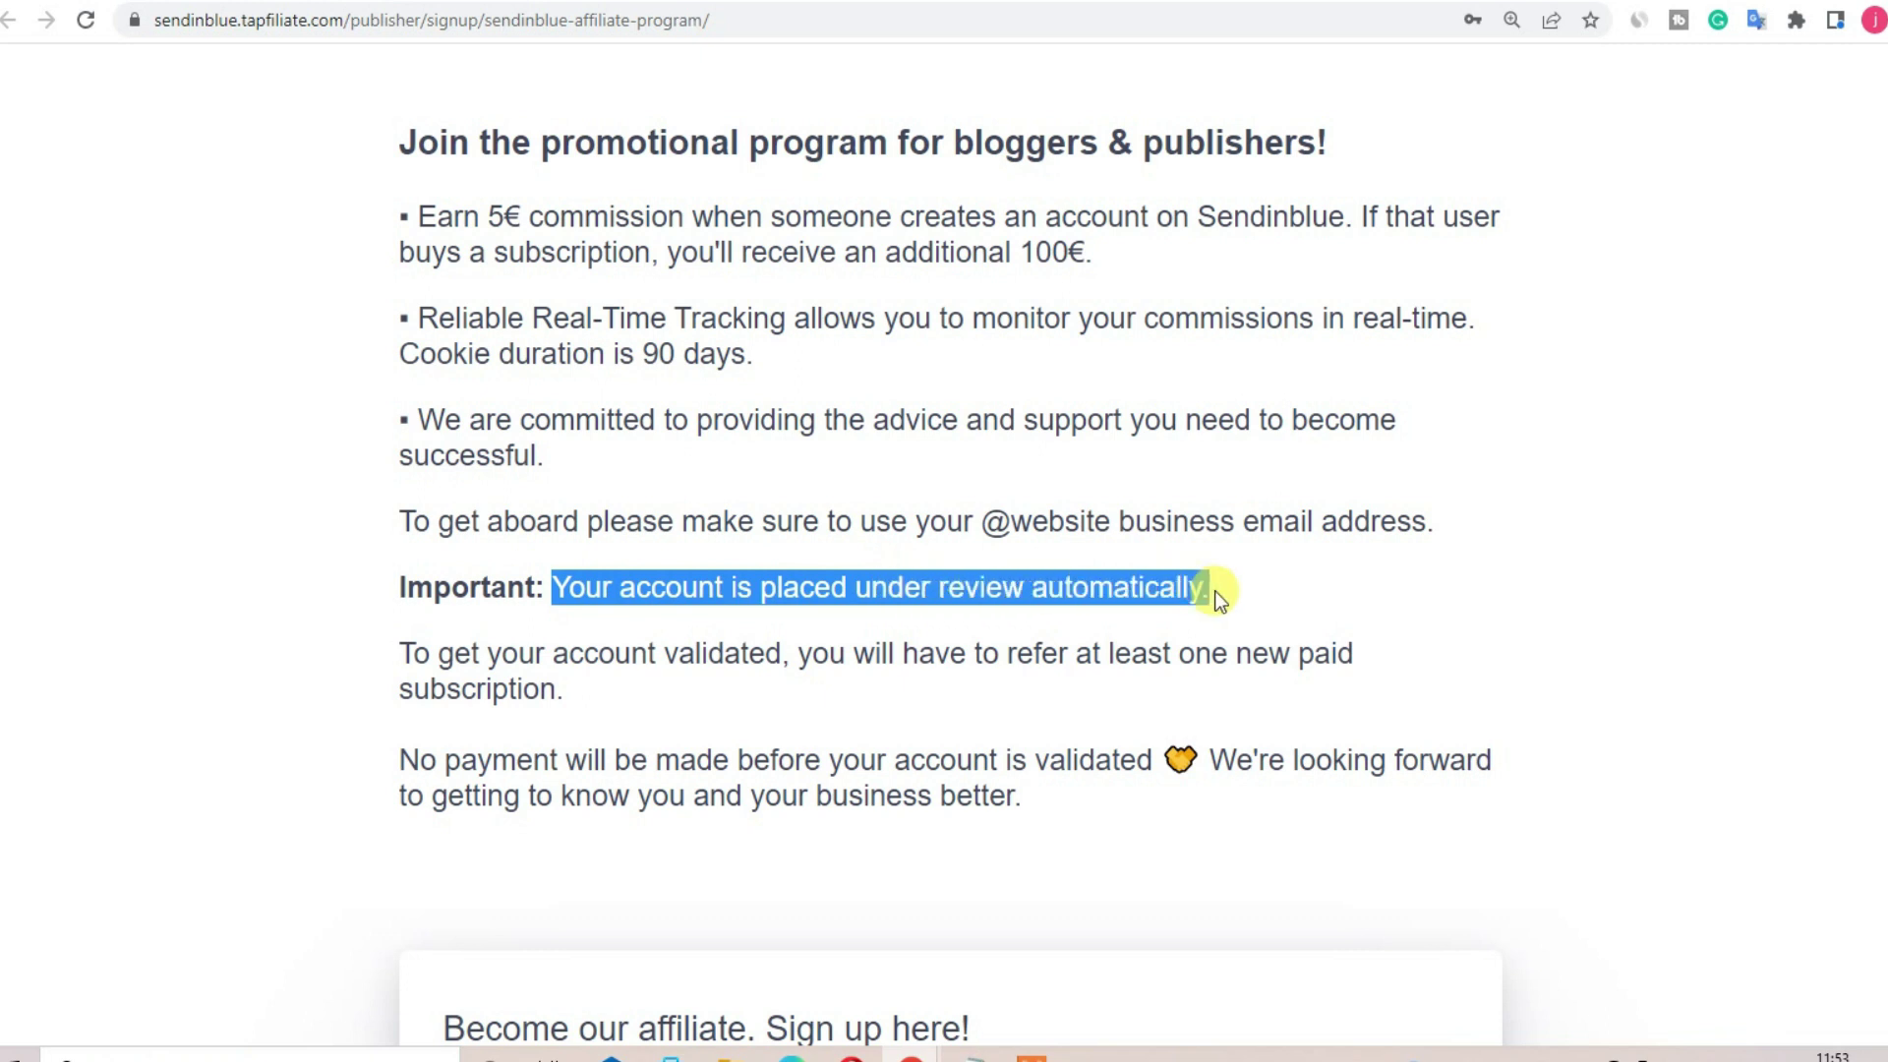
{"action": "left_click", "coordinate": [1215, 594]}
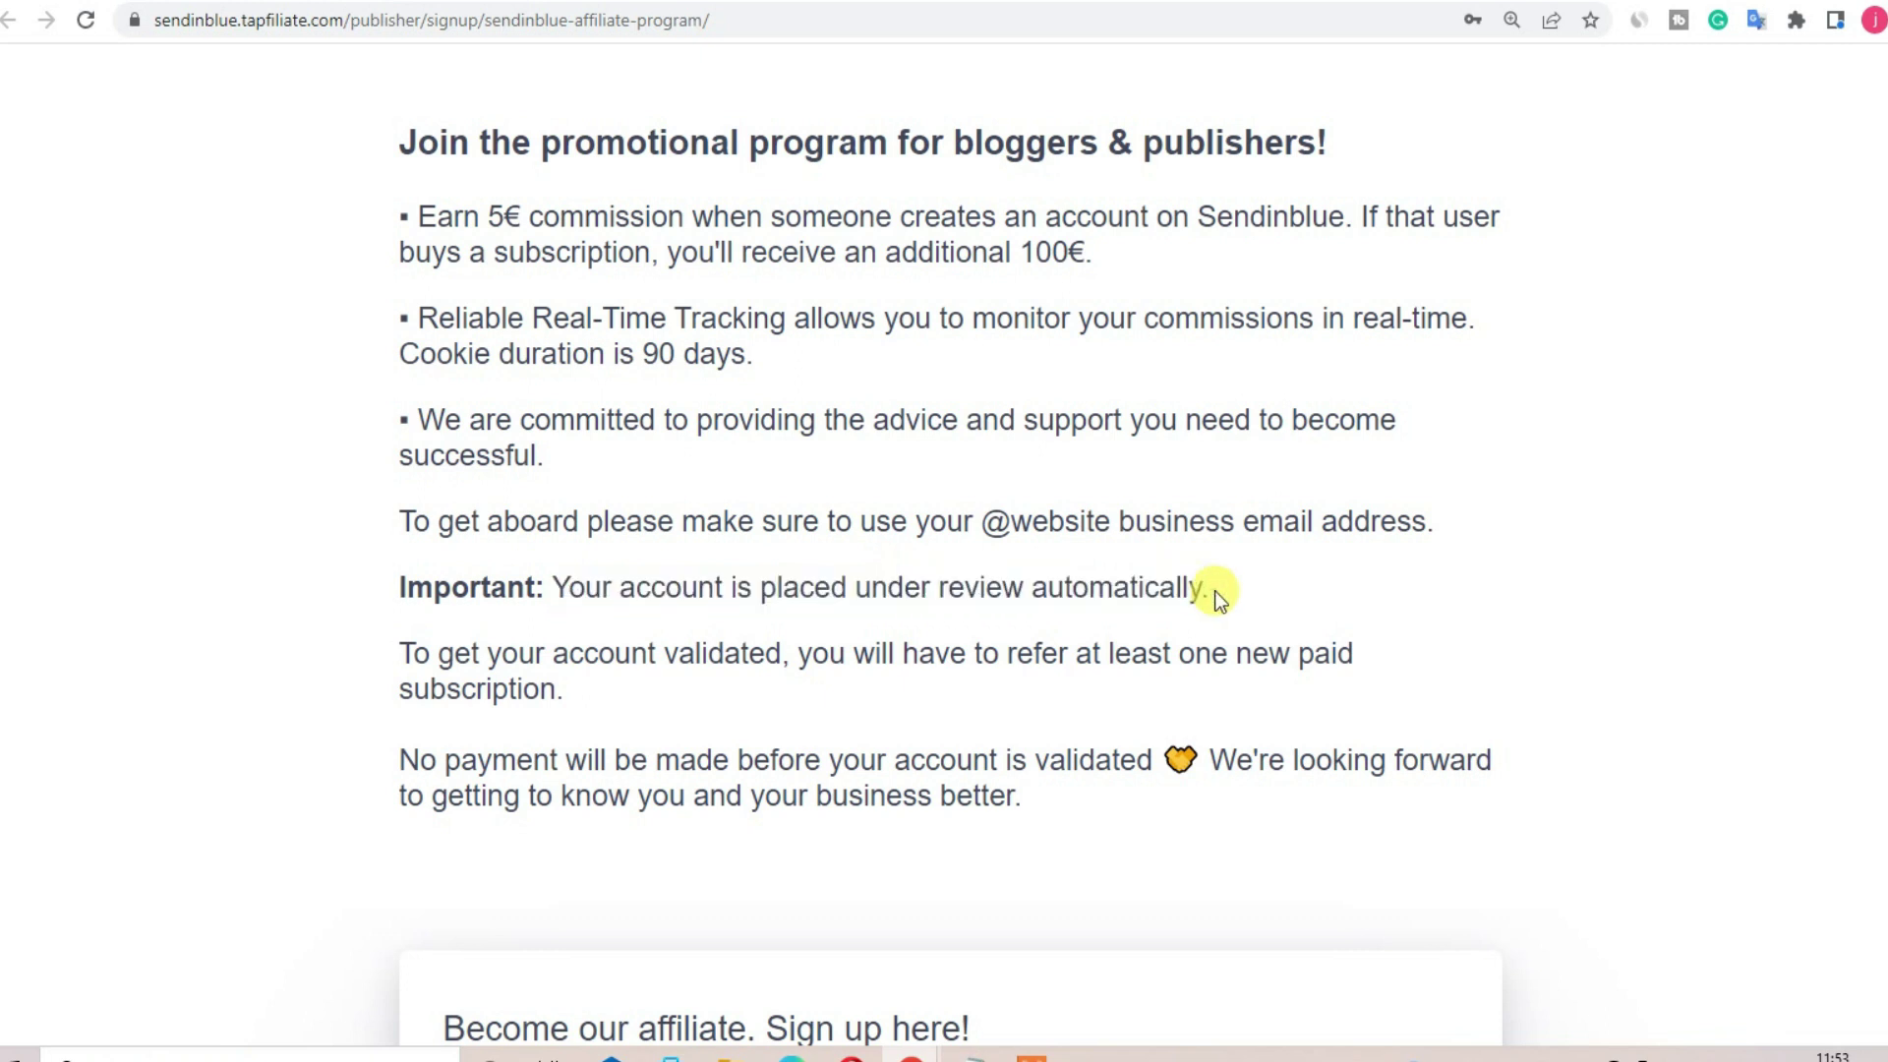
{"action": "scroll", "coordinate": [954, 627], "scroll_direction": "down", "scroll_amount": 1}
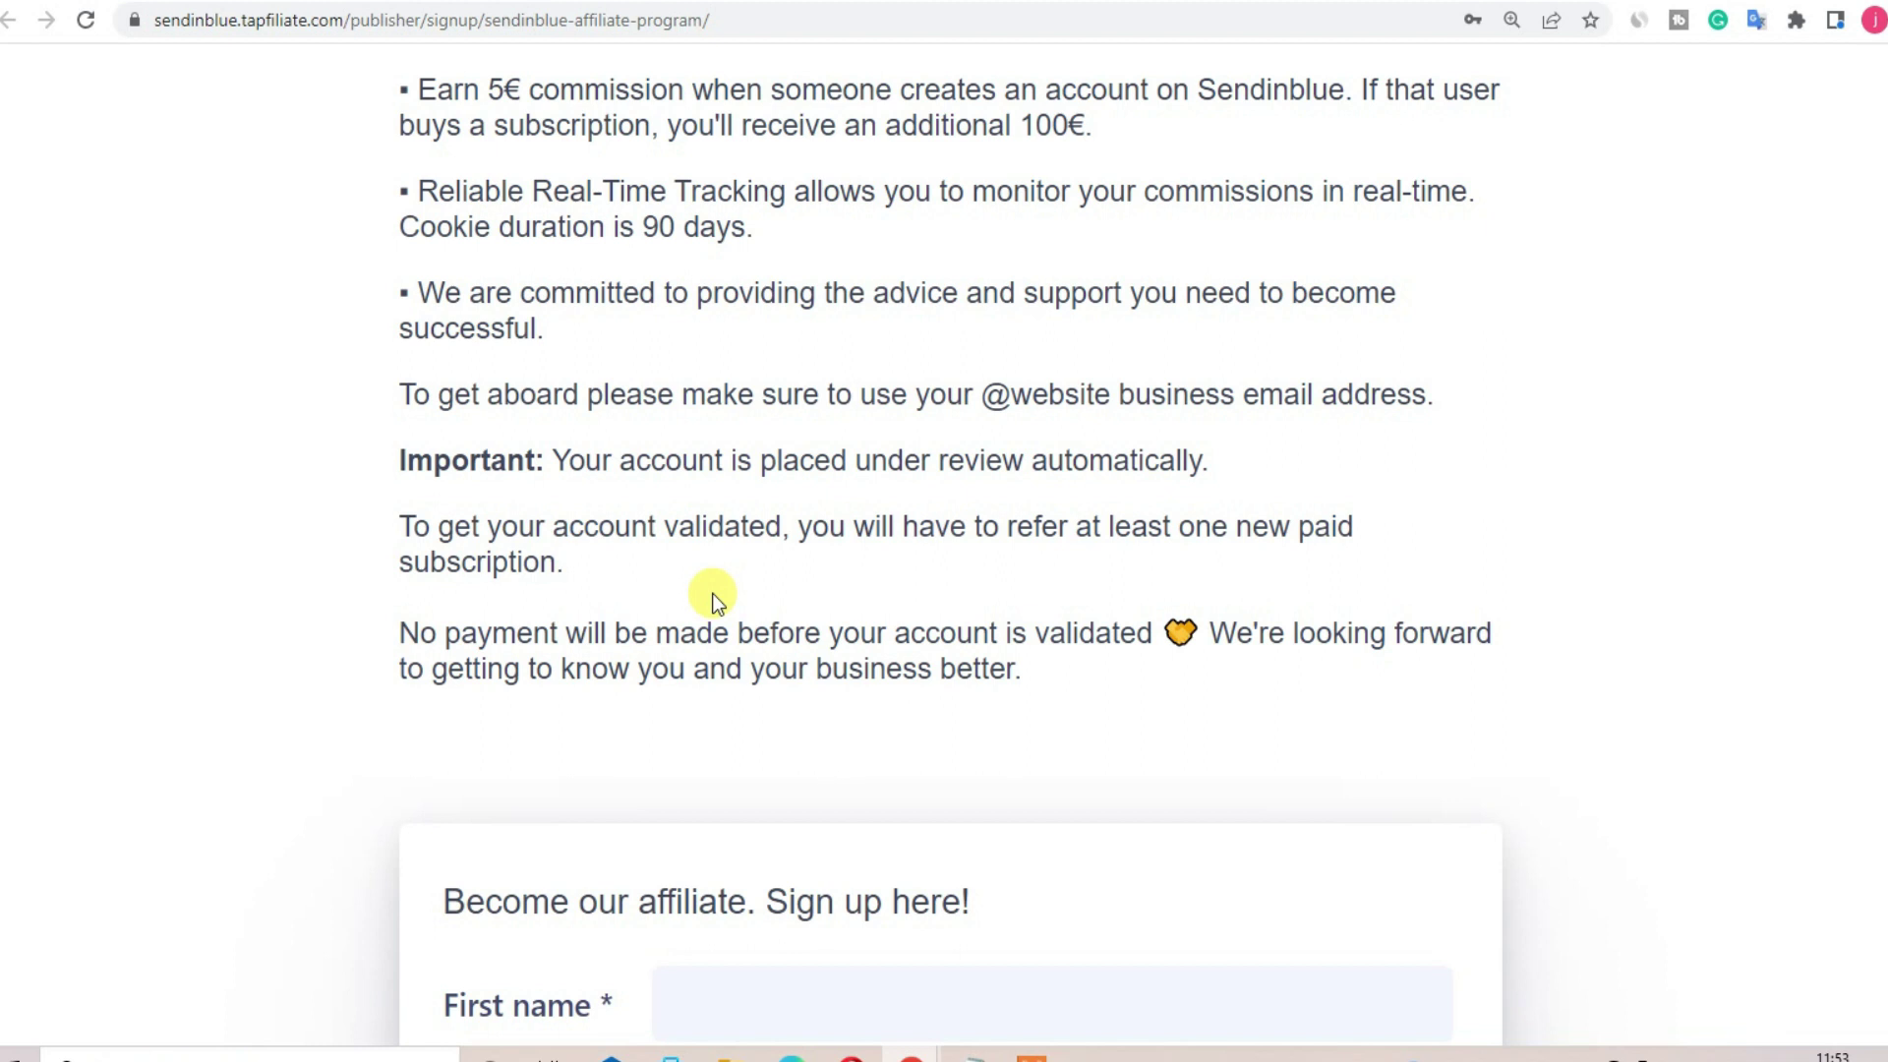
{"action": "left_click_drag", "start_coordinate": [403, 523], "coordinate": [565, 542]}
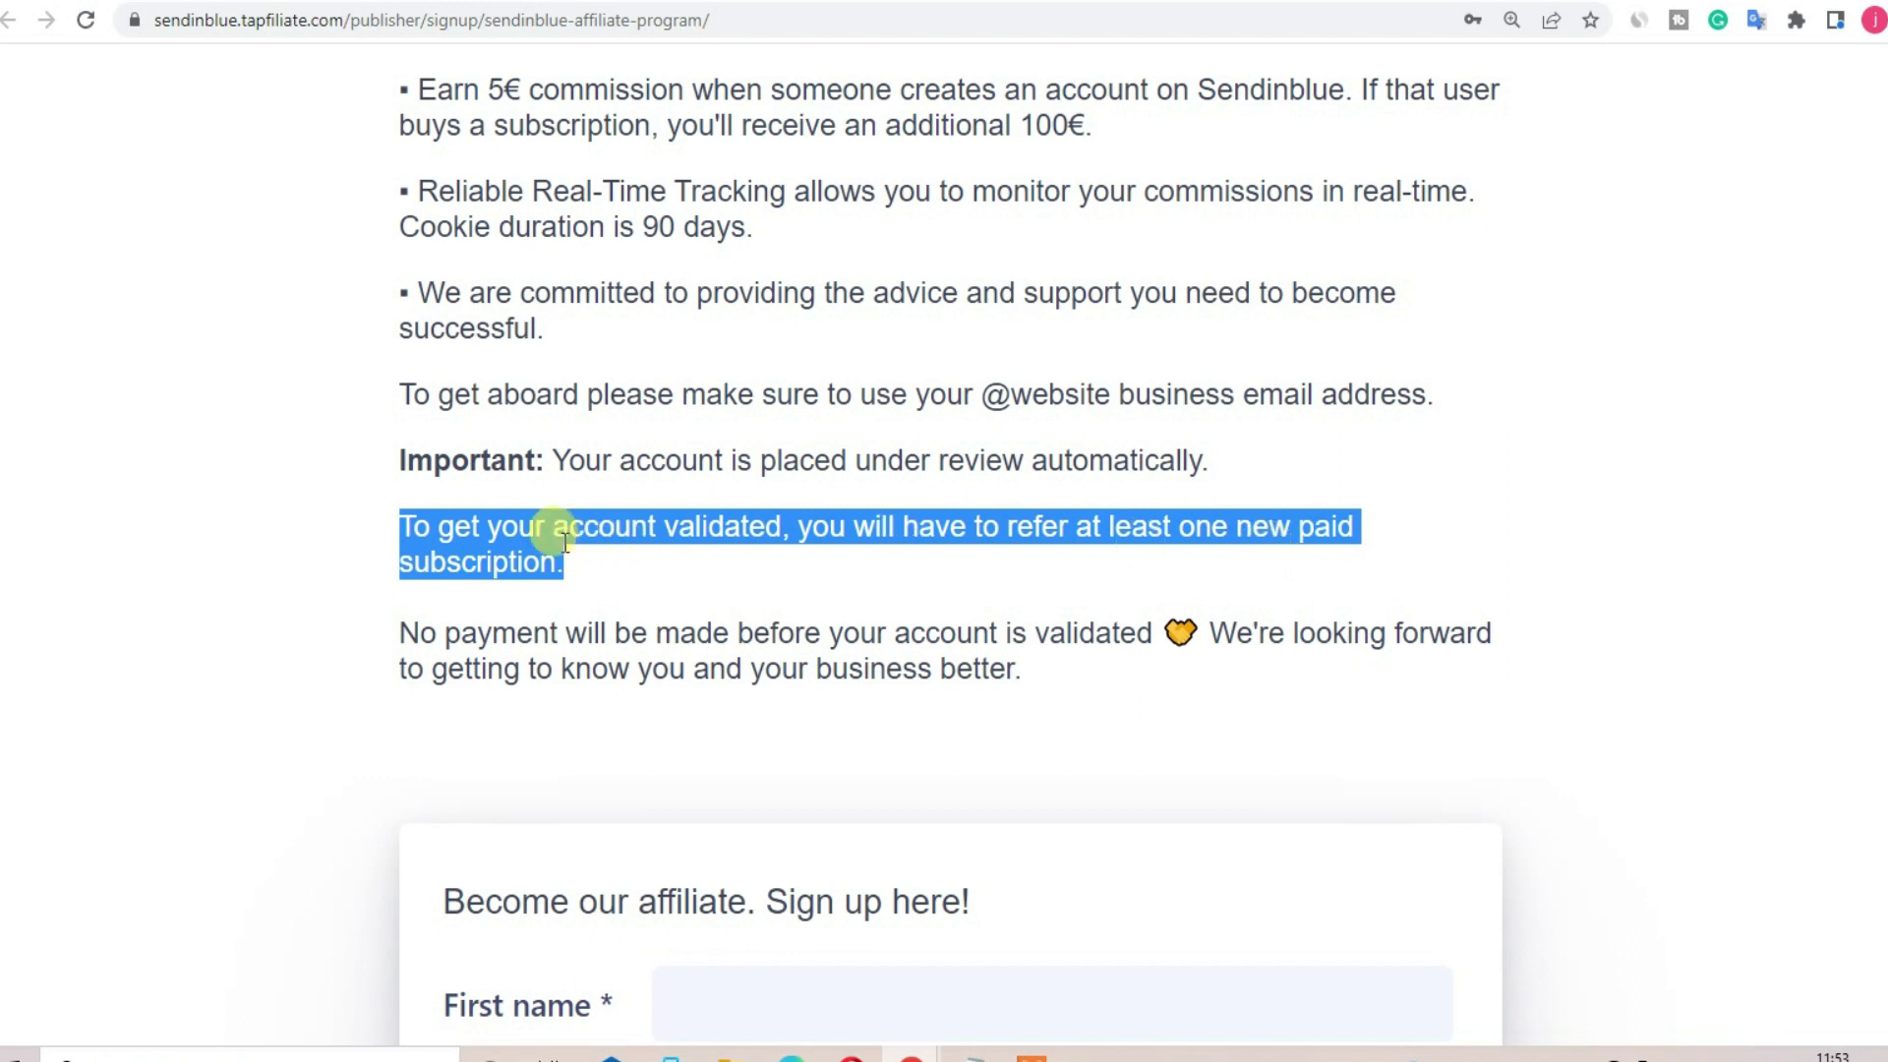
{"action": "left_click", "coordinate": [610, 550]}
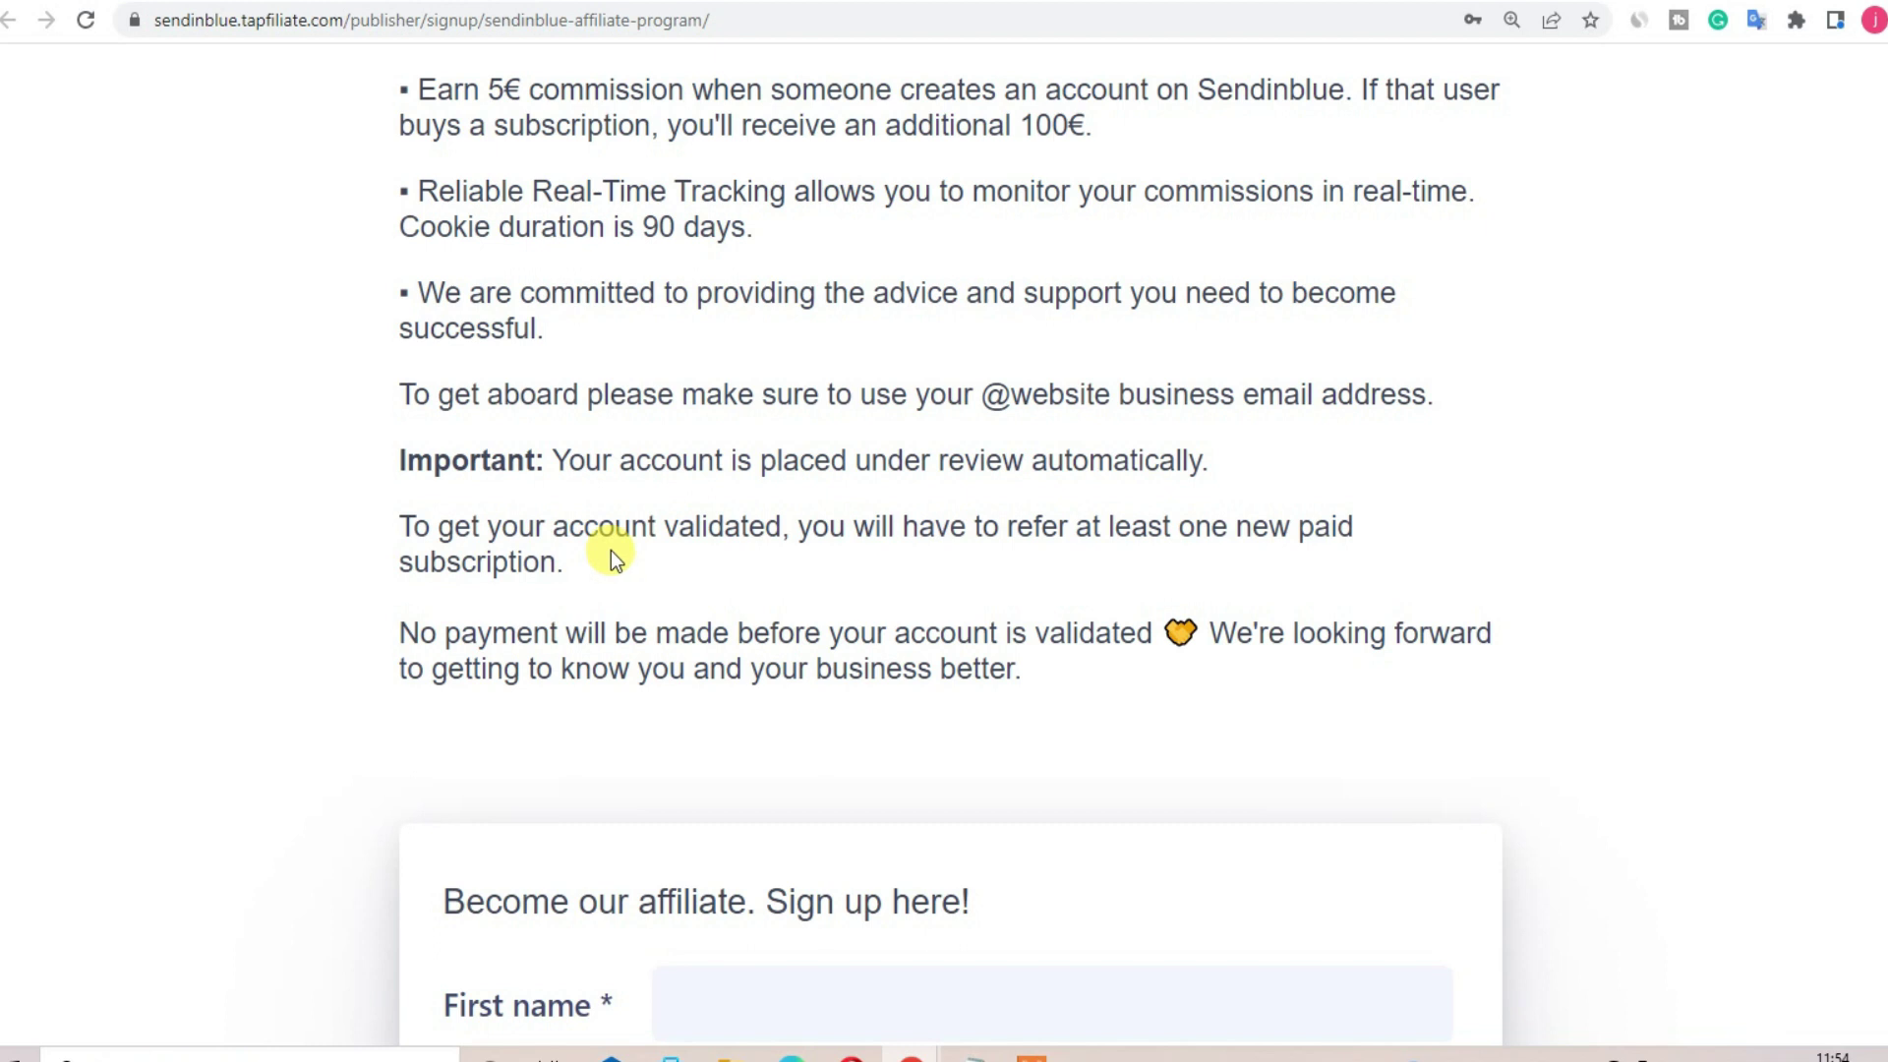
{"action": "left_click_drag", "start_coordinate": [403, 634], "coordinate": [1160, 632]}
{"action": "left_click", "coordinate": [1138, 634]}
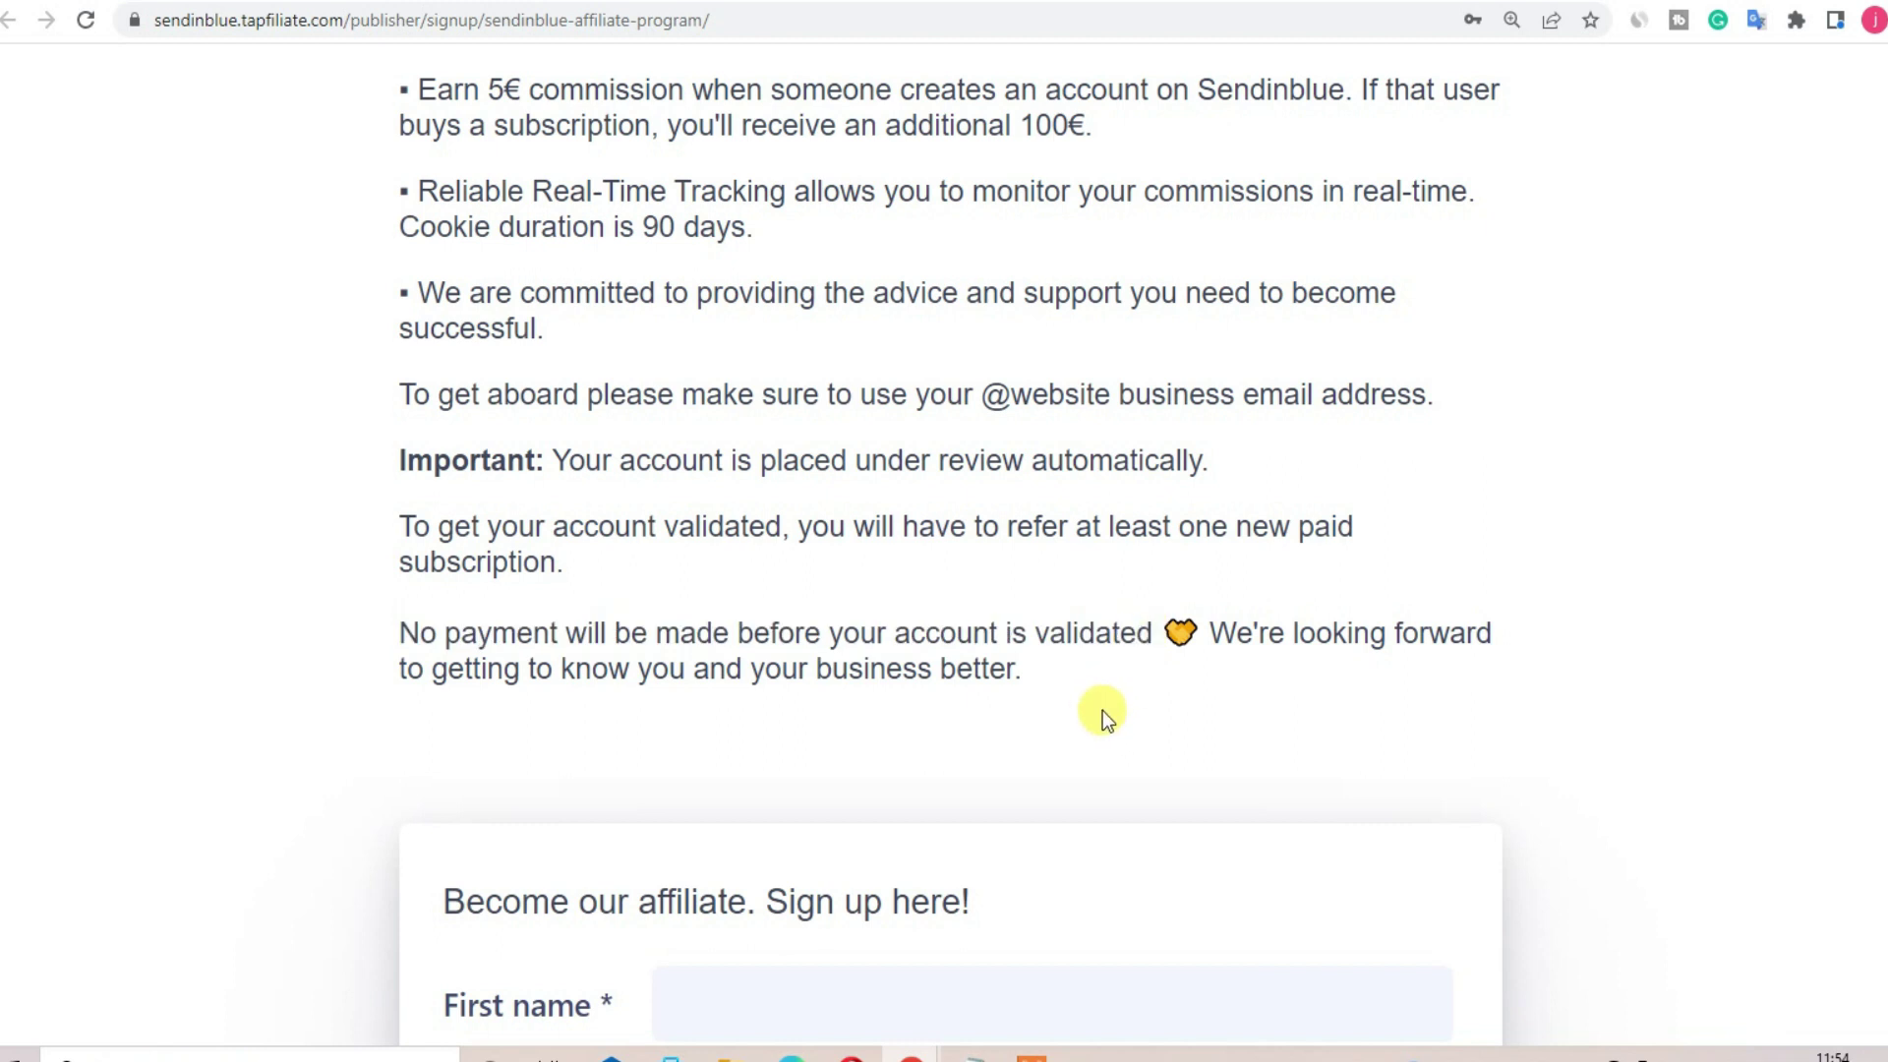
Review the fields required in the Sendinblue affiliate sign-up form.
{"action": "scroll", "coordinate": [1103, 700], "scroll_direction": "down", "scroll_amount": 7}
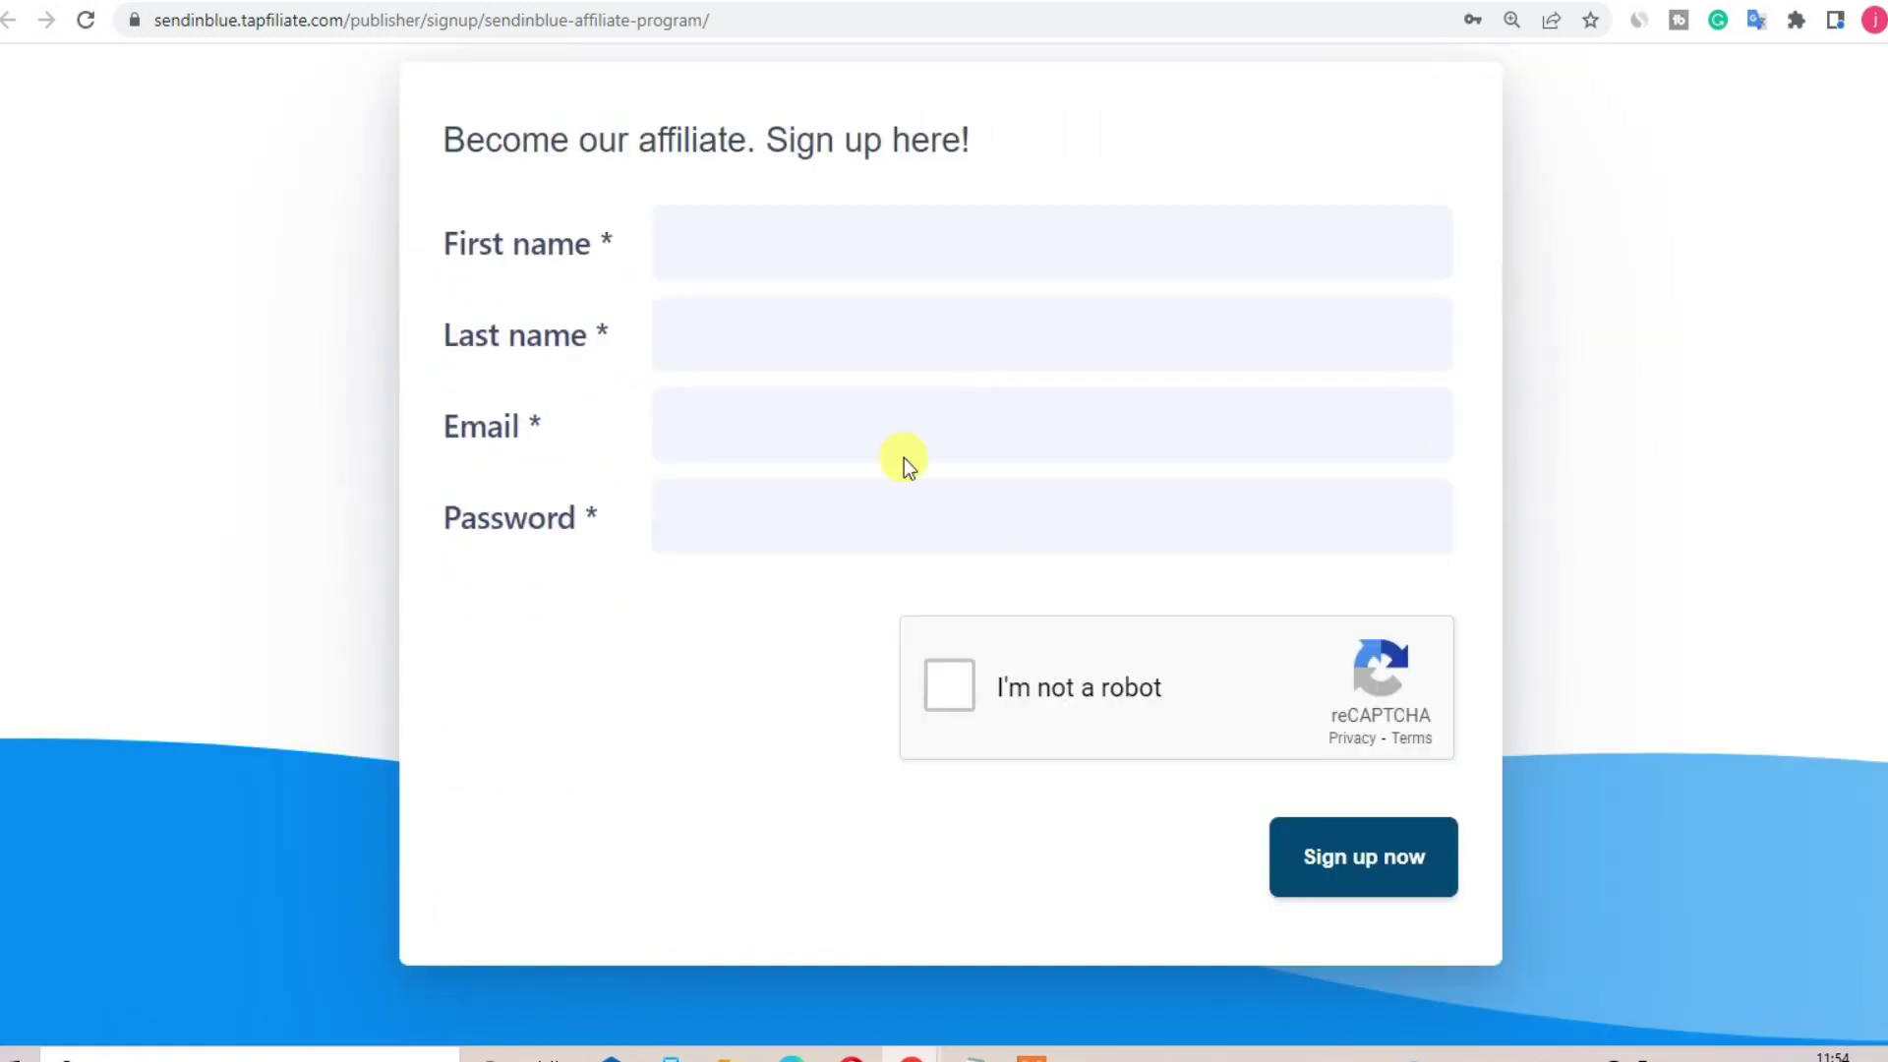
{"action": "scroll", "coordinate": [539, 379], "scroll_direction": "up", "scroll_amount": 1}
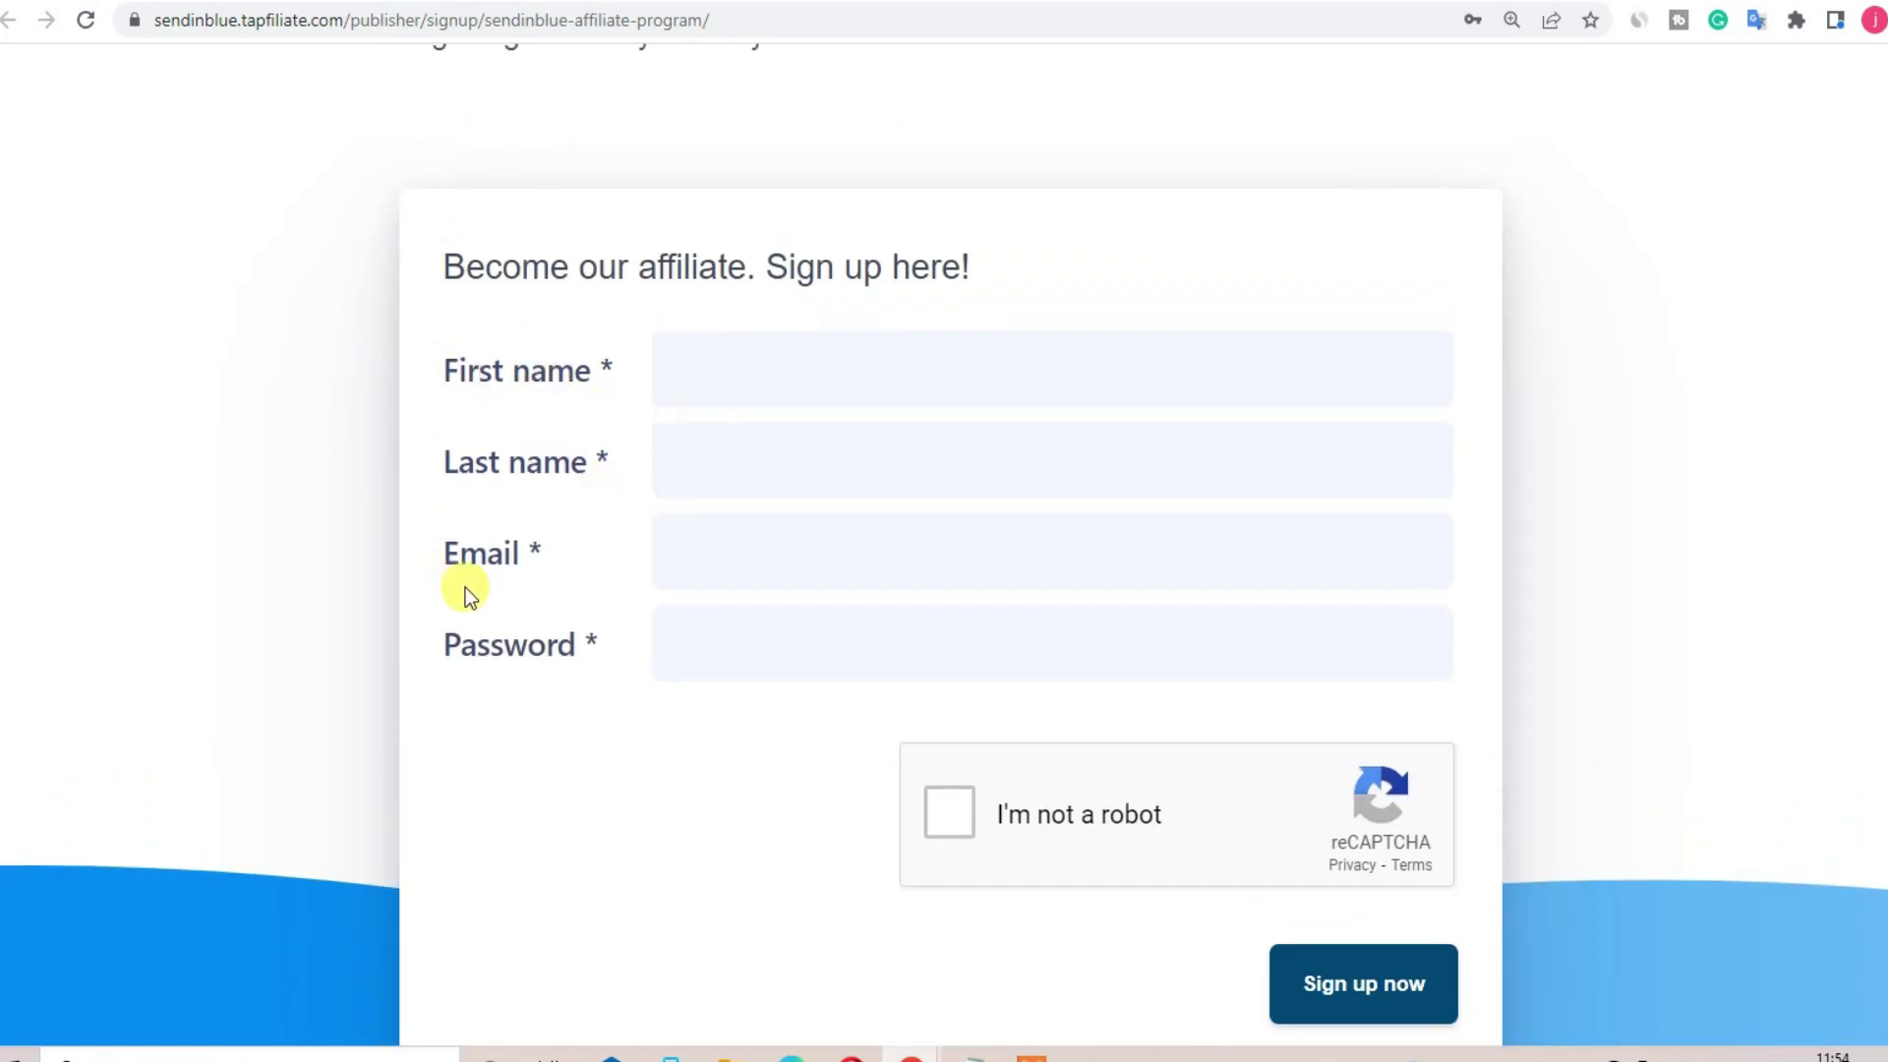
{"action": "scroll", "coordinate": [1186, 557], "scroll_direction": "down", "scroll_amount": 1}
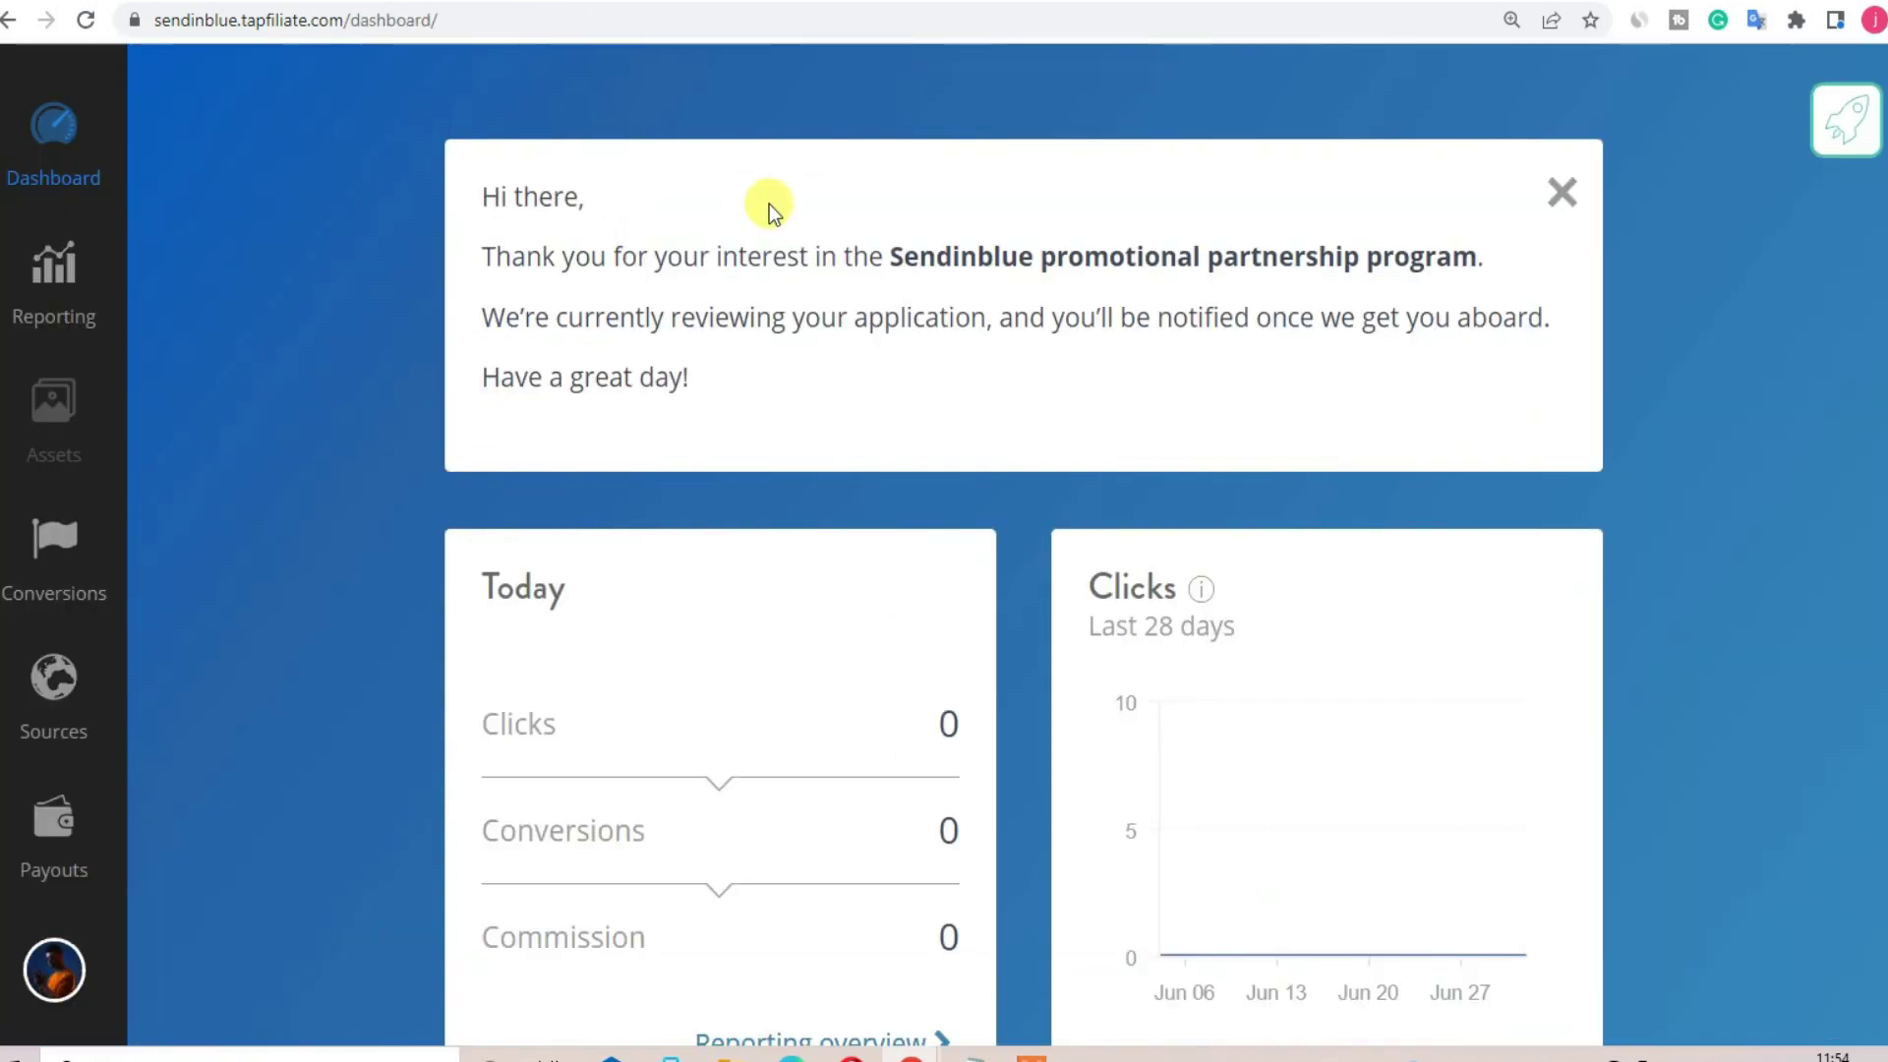
Examine the Sendinblue affiliate dashboard, including the application notice and the clicks, conversions, geo distribution and commission cards.
{"action": "scroll", "coordinate": [581, 308], "scroll_direction": "down", "scroll_amount": 1}
{"action": "scroll", "coordinate": [581, 309], "scroll_direction": "down", "scroll_amount": 13}
{"action": "scroll", "coordinate": [653, 295], "scroll_direction": "up", "scroll_amount": 12}
{"action": "scroll", "coordinate": [663, 301], "scroll_direction": "up", "scroll_amount": 1}
{"action": "scroll", "coordinate": [665, 299], "scroll_direction": "down", "scroll_amount": 5}
{"action": "scroll", "coordinate": [654, 510], "scroll_direction": "up", "scroll_amount": 5}
{"action": "scroll", "coordinate": [1061, 545], "scroll_direction": "down", "scroll_amount": 4}
{"action": "scroll", "coordinate": [1062, 546], "scroll_direction": "down", "scroll_amount": 9}
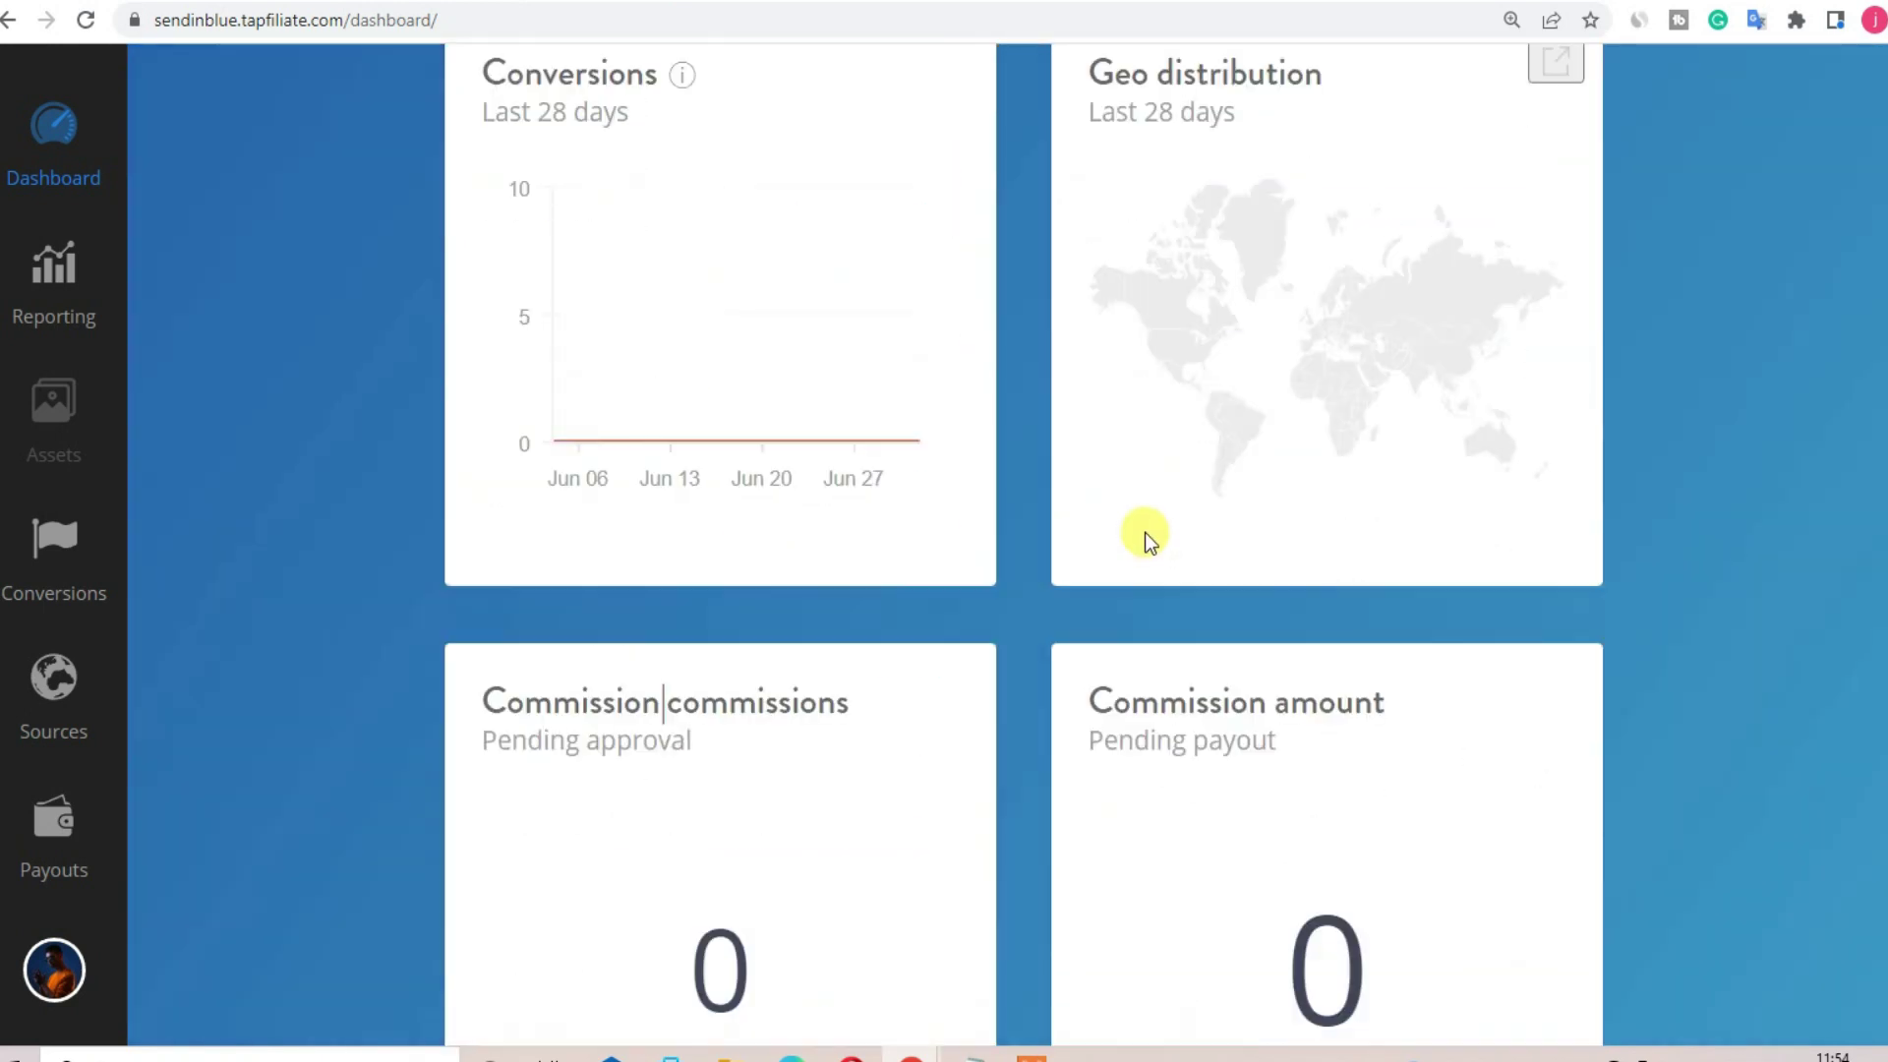
{"action": "scroll", "coordinate": [896, 552], "scroll_direction": "up", "scroll_amount": 12}
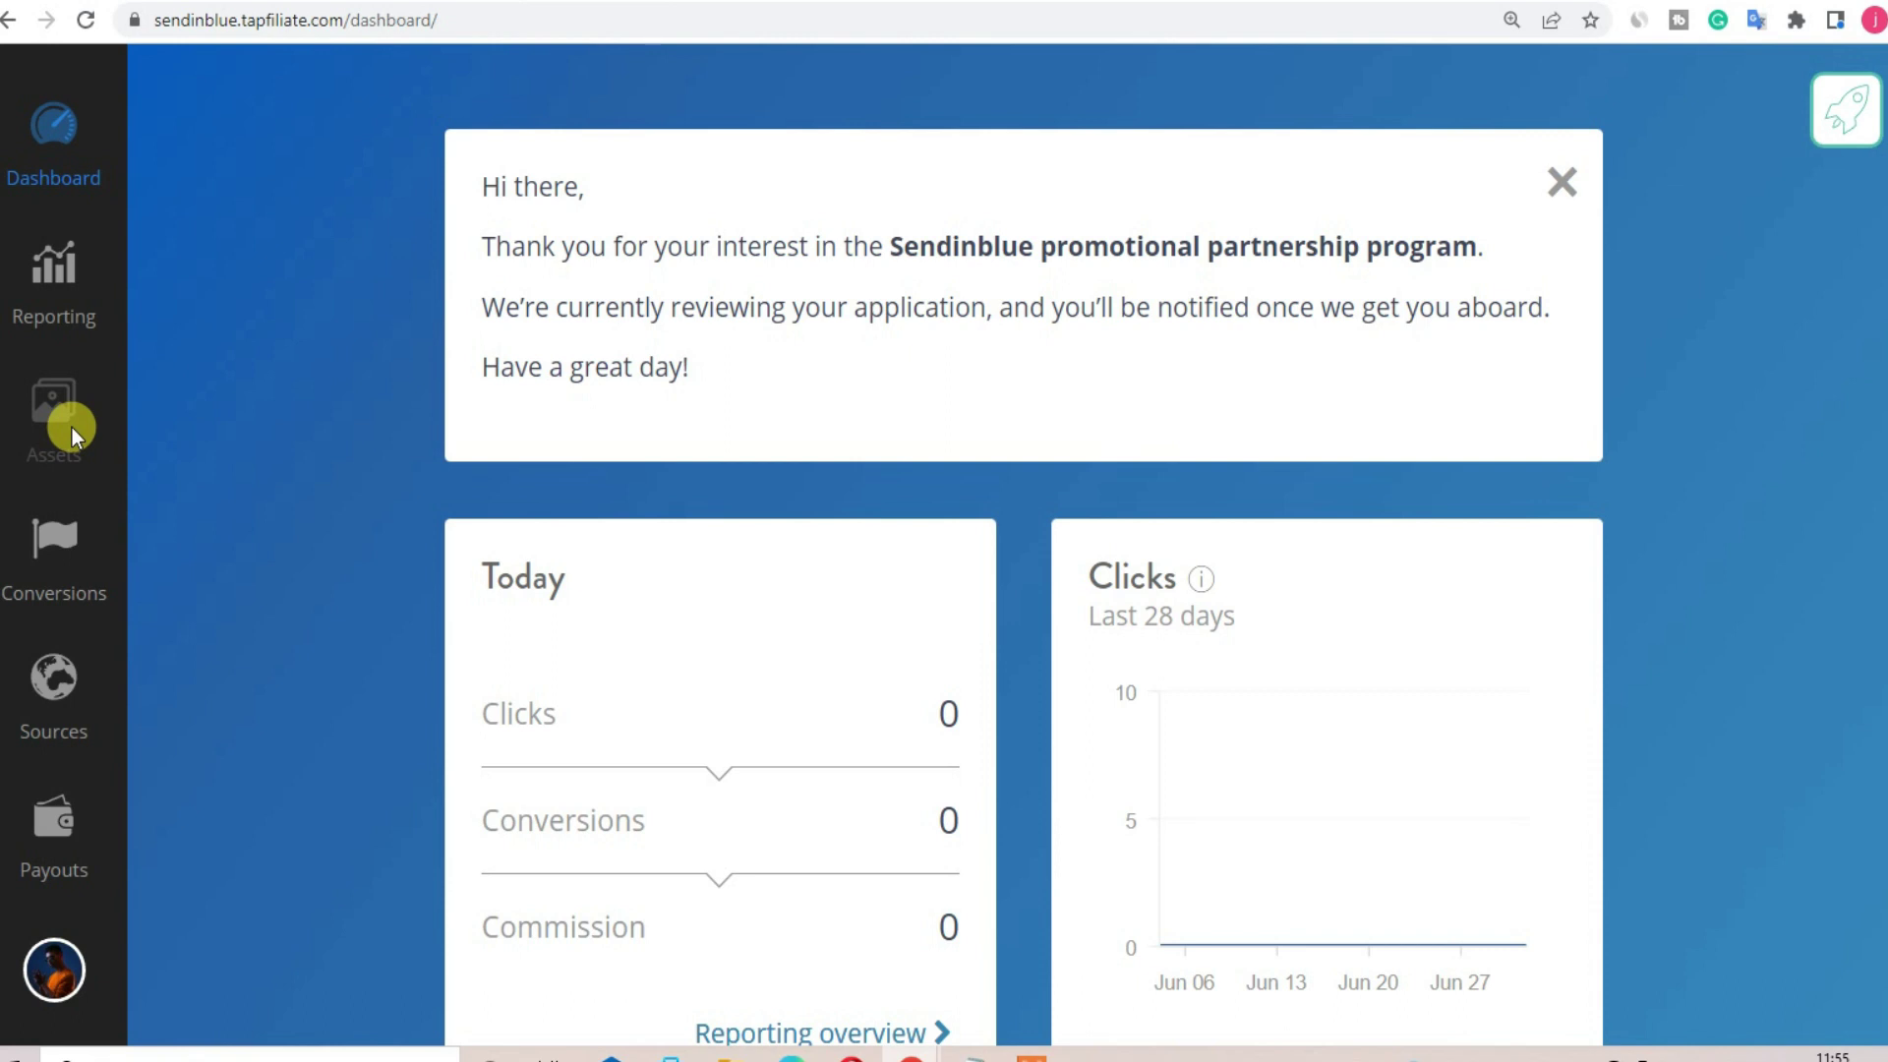
{"action": "scroll", "coordinate": [106, 422], "scroll_direction": "down", "scroll_amount": 4}
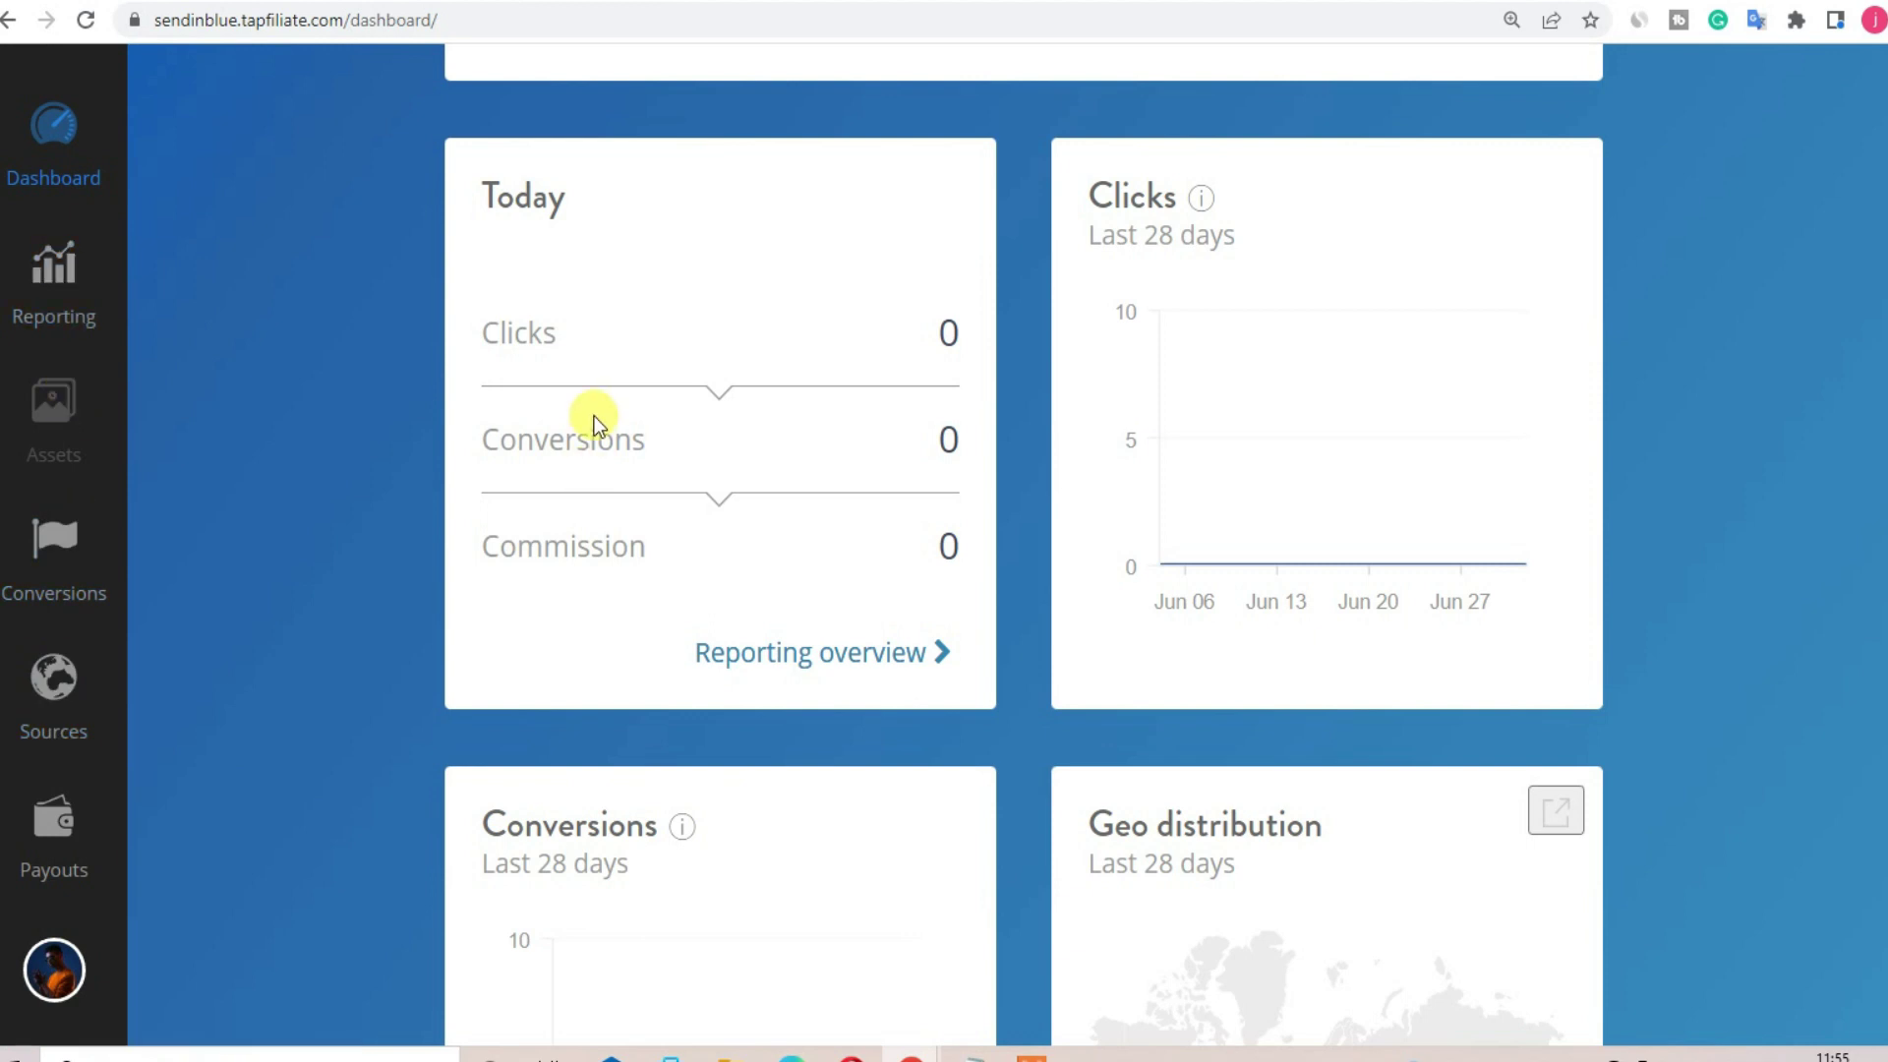
{"action": "scroll", "coordinate": [570, 417], "scroll_direction": "up", "scroll_amount": 4}
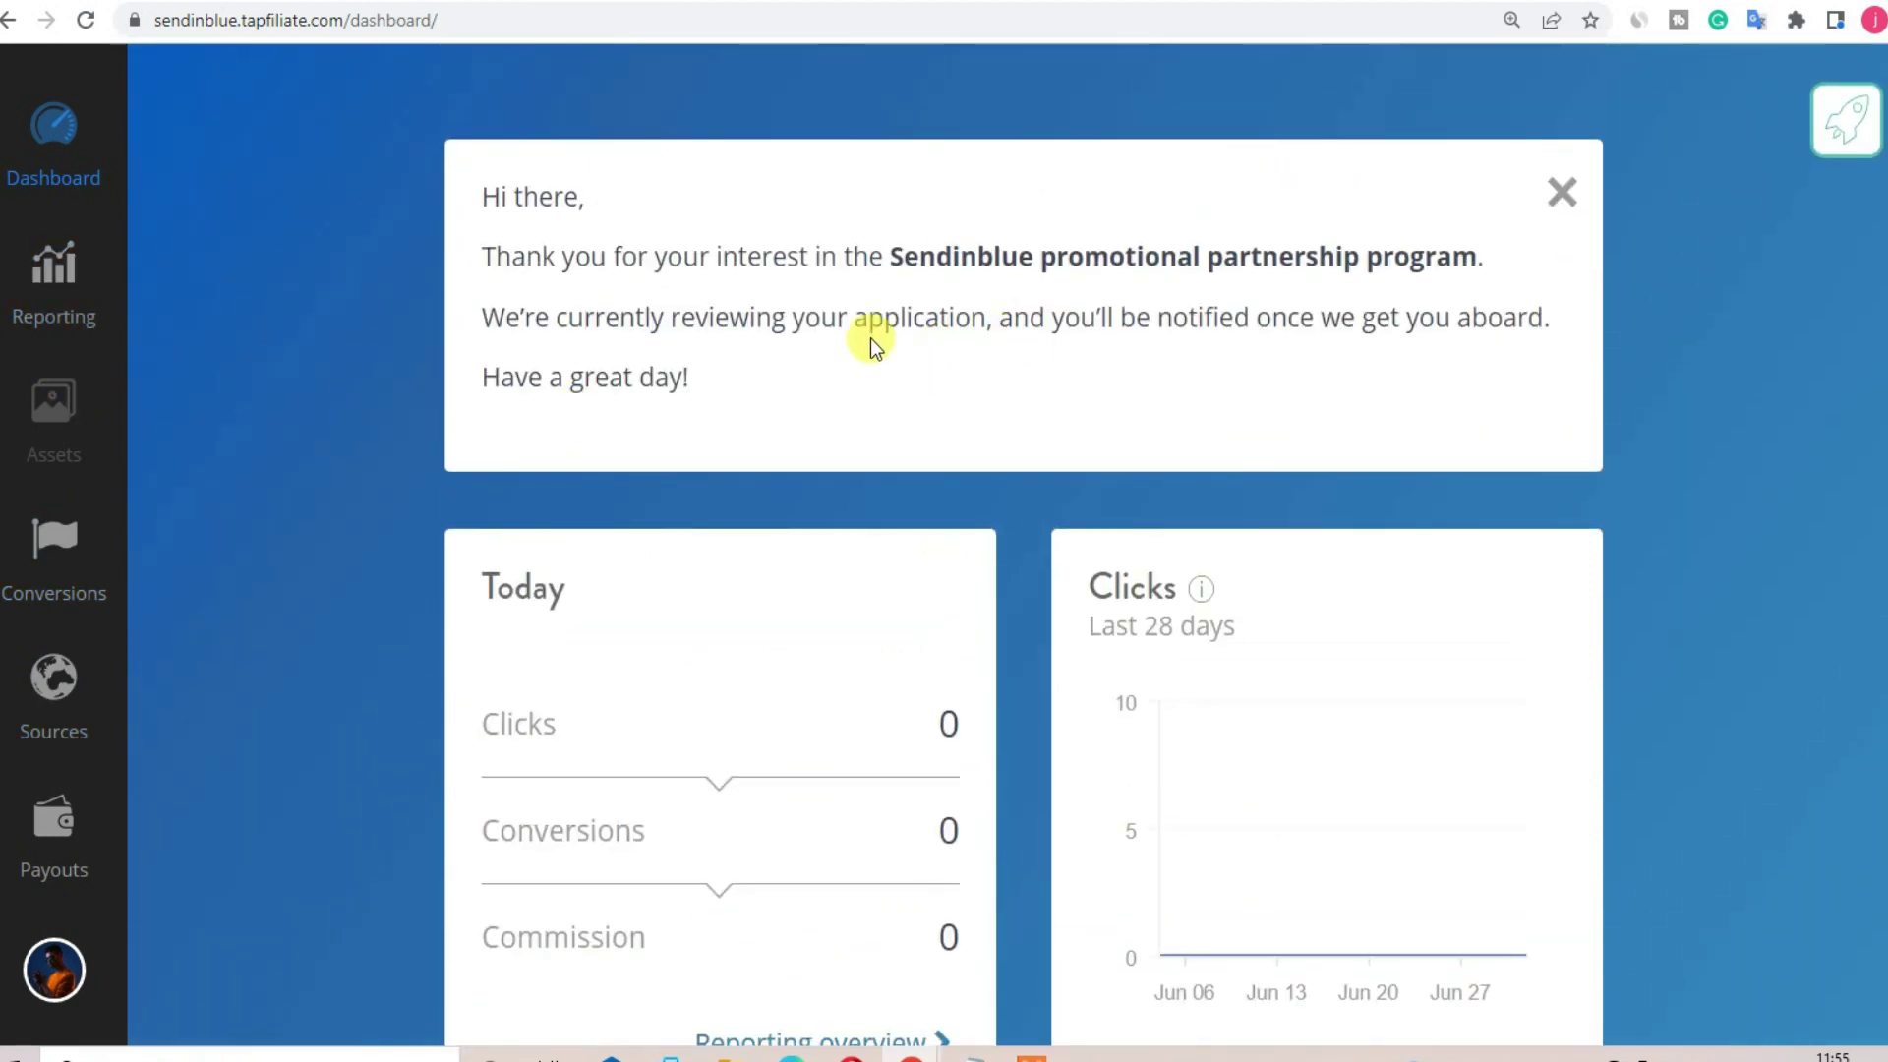
{"action": "left_click_drag", "start_coordinate": [480, 254], "coordinate": [757, 403]}
{"action": "left_click", "coordinate": [757, 403]}
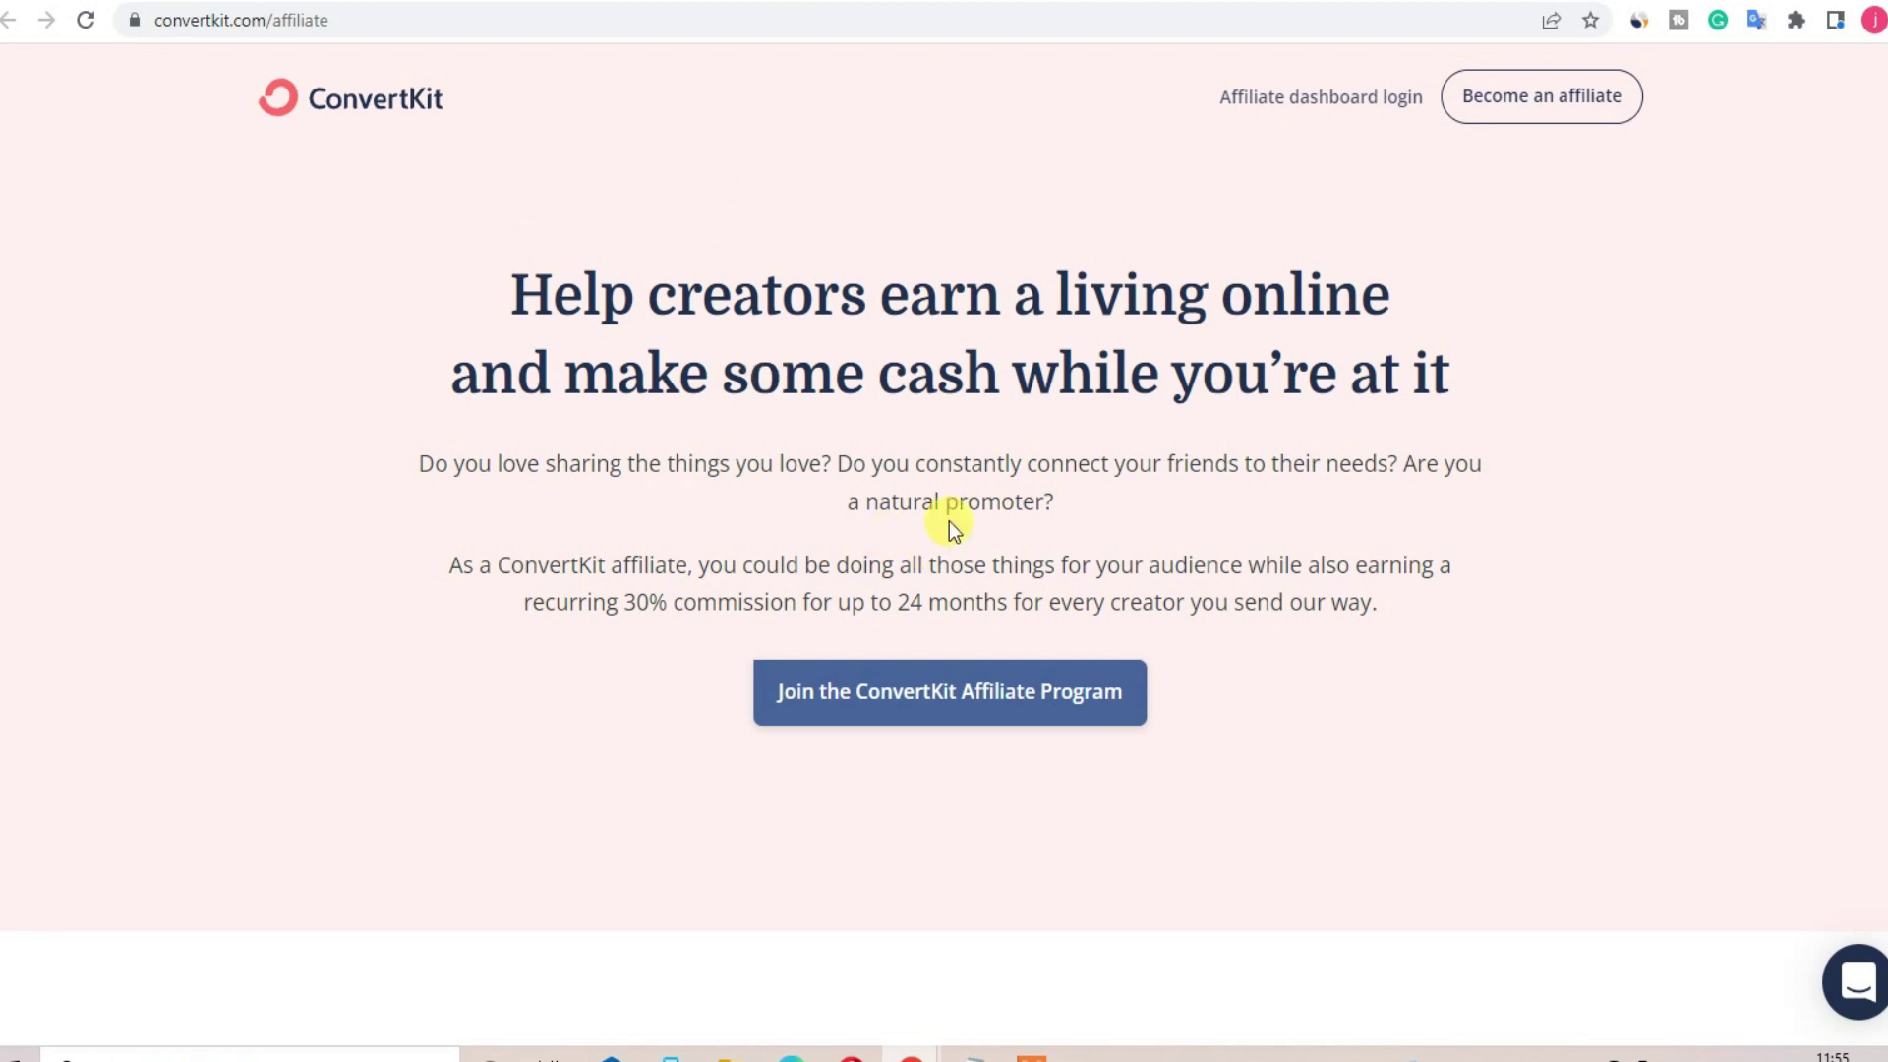
Read the recurring commission terms on the ConvertKit affiliate program page.
{"action": "left_click_drag", "start_coordinate": [450, 564], "coordinate": [565, 601]}
{"action": "left_click", "coordinate": [1065, 618]}
{"action": "left_click", "coordinate": [589, 674]}
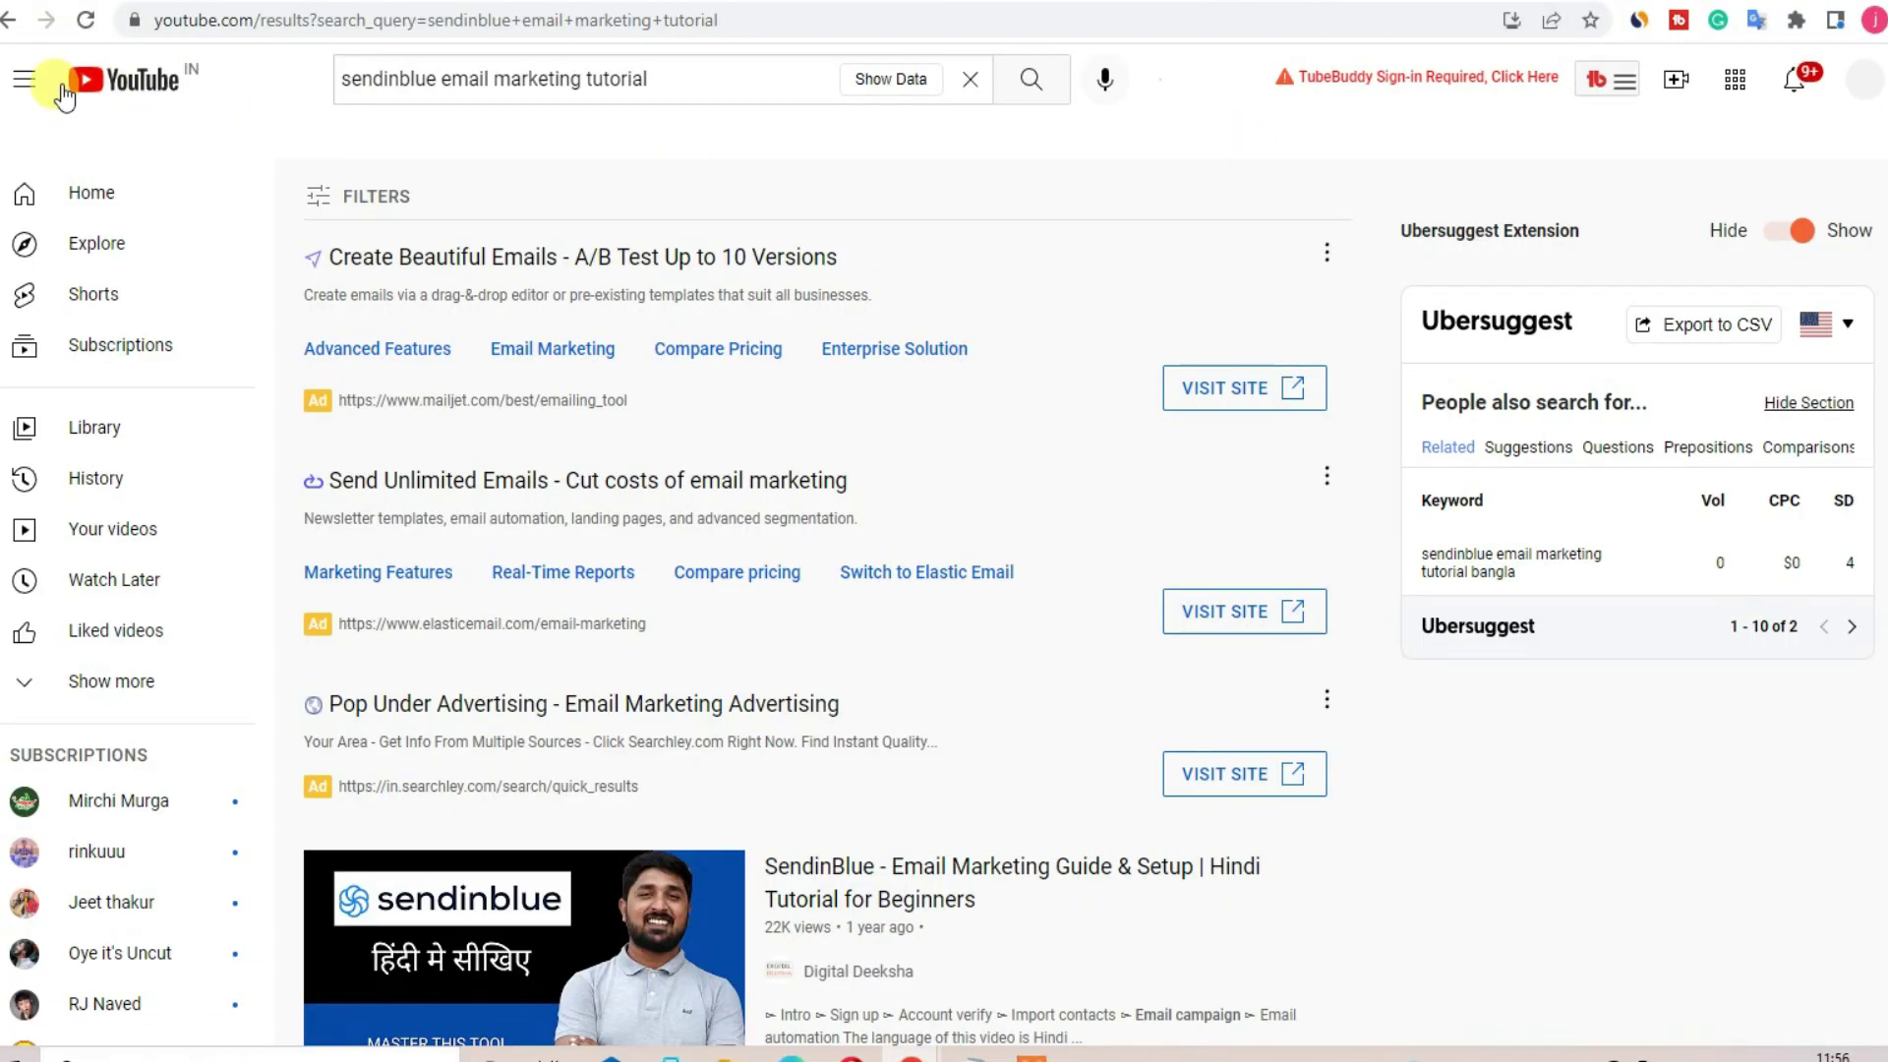
Collapse the YouTube sidebar and look through the video results for "sendinblue email marketing tutorial".
{"action": "left_click", "coordinate": [28, 81]}
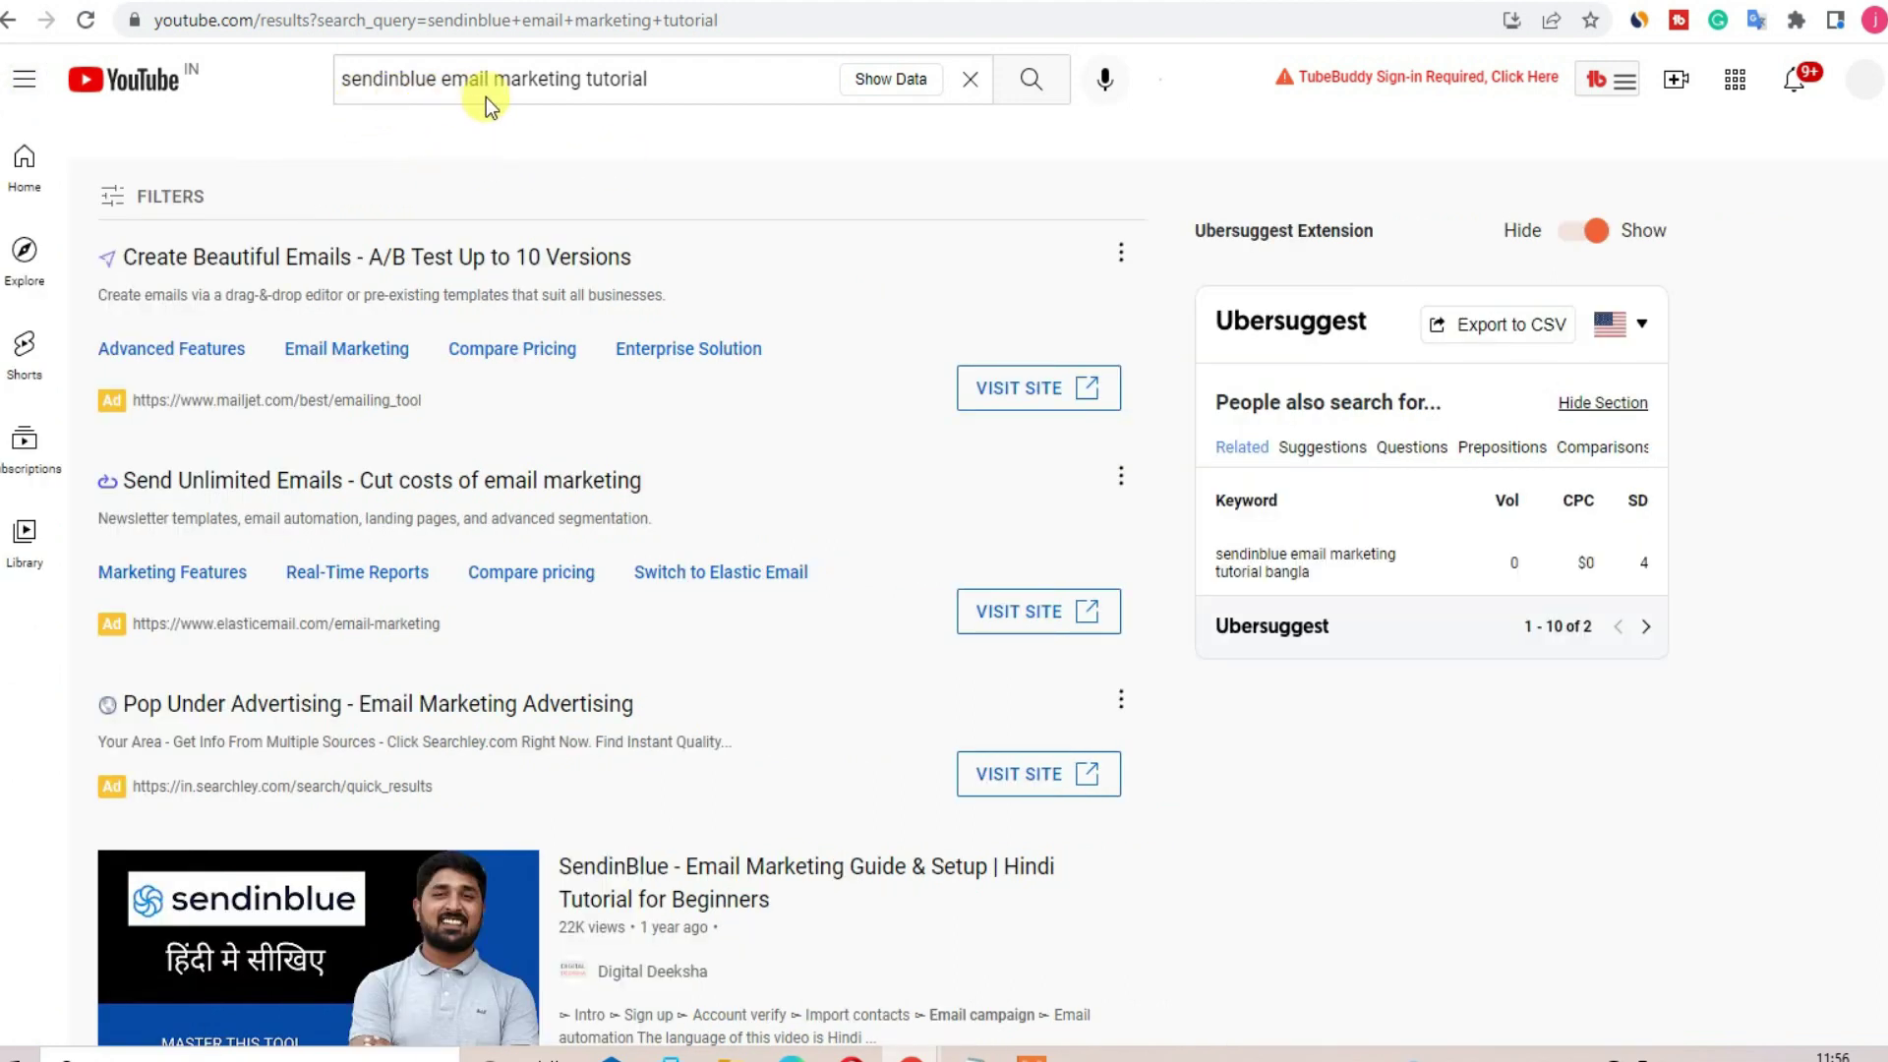
{"action": "scroll", "coordinate": [664, 79], "scroll_direction": "down", "scroll_amount": 4}
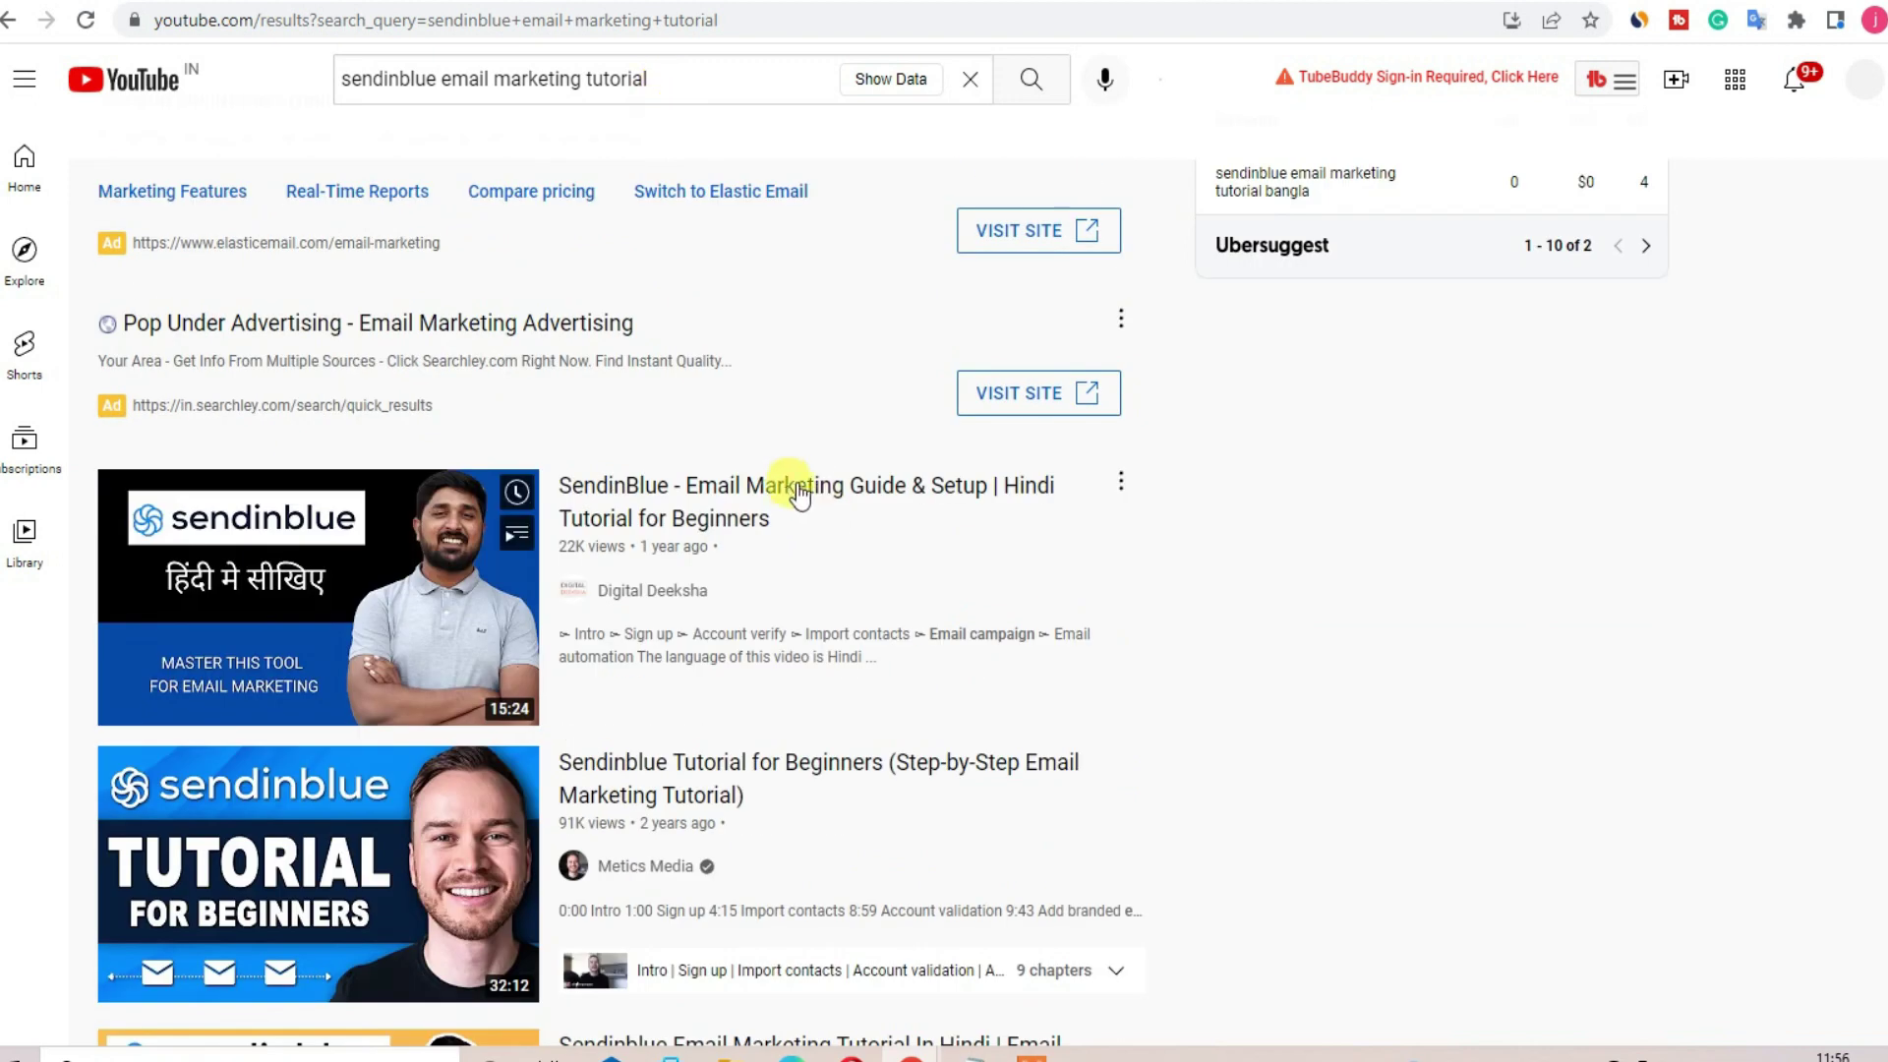
{"action": "scroll", "coordinate": [782, 462], "scroll_direction": "down", "scroll_amount": 10}
{"action": "scroll", "coordinate": [777, 430], "scroll_direction": "down", "scroll_amount": 4}
{"action": "scroll", "coordinate": [771, 421], "scroll_direction": "up", "scroll_amount": 15}
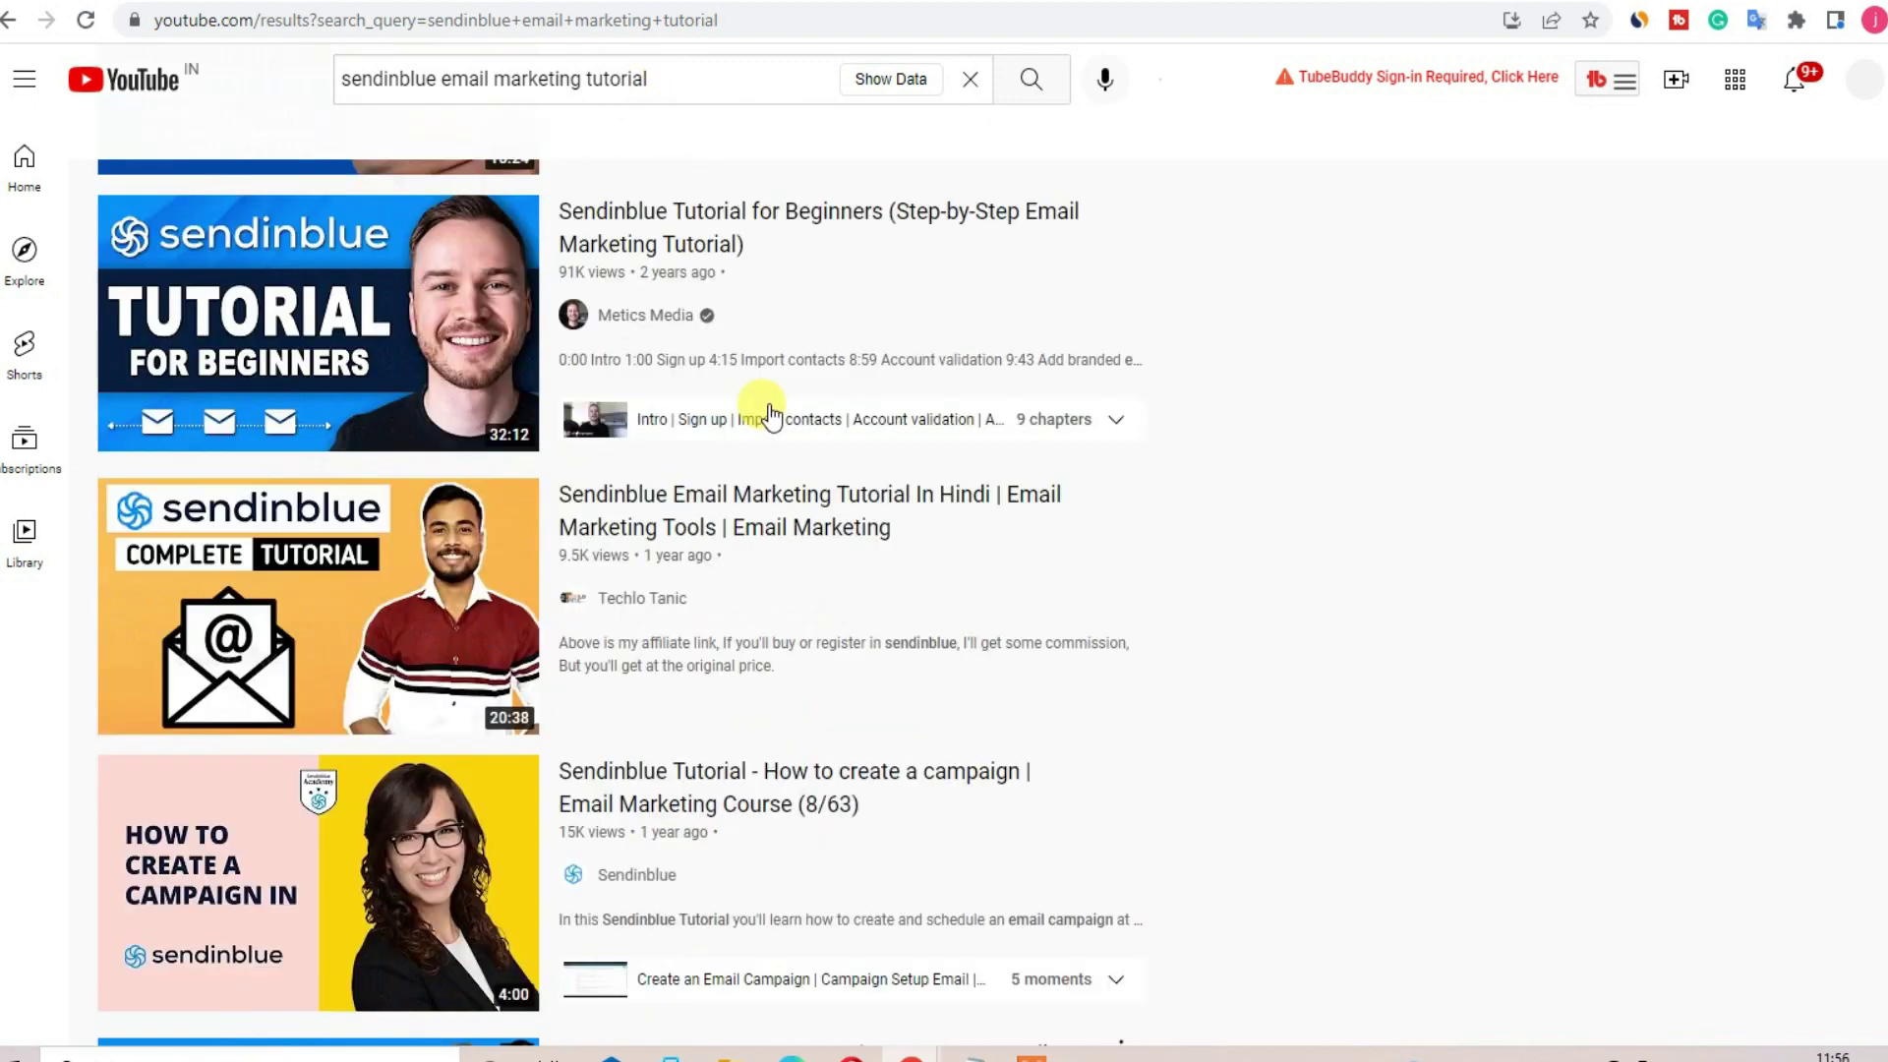
Copy the link address of the video "SendinBlue - Email Marketing Guide & Setup | Hindi Tutorial for Beginners".
{"action": "mouse_move", "coordinate": [847, 510]}
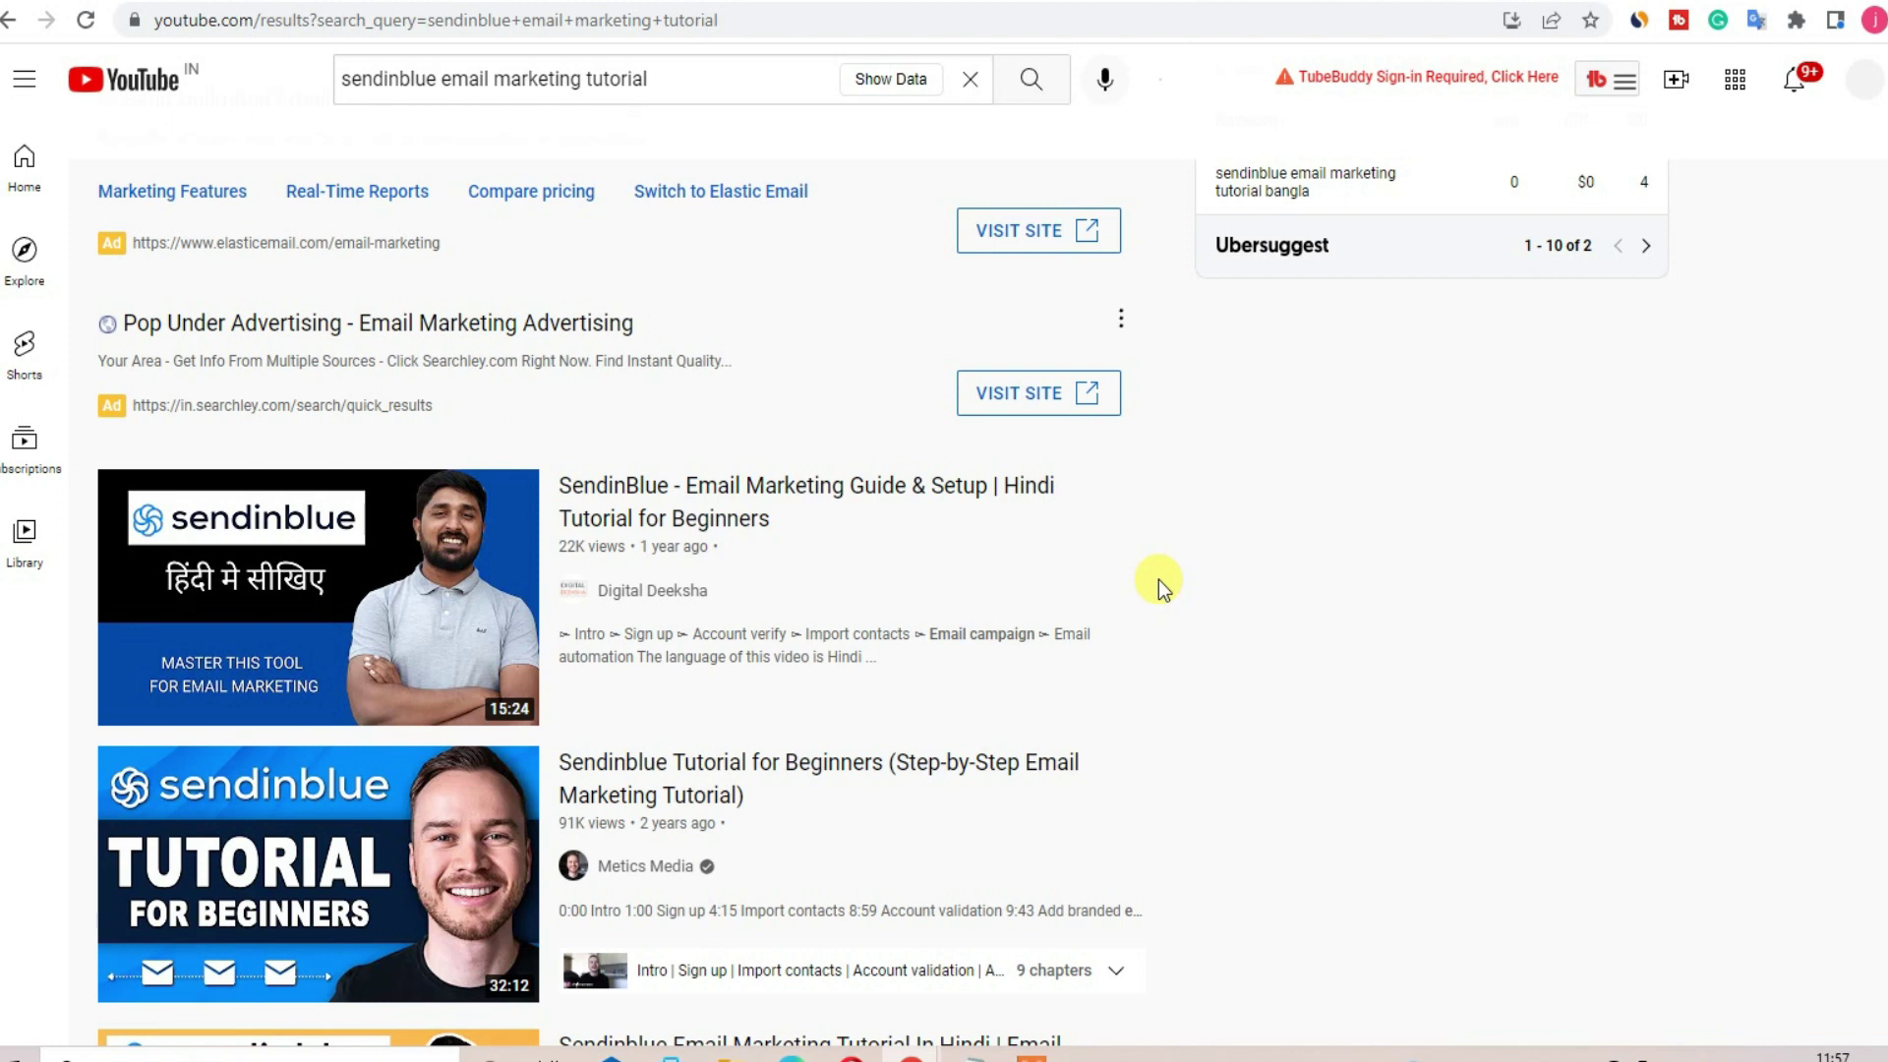
{"action": "mouse_move", "coordinate": [880, 663]}
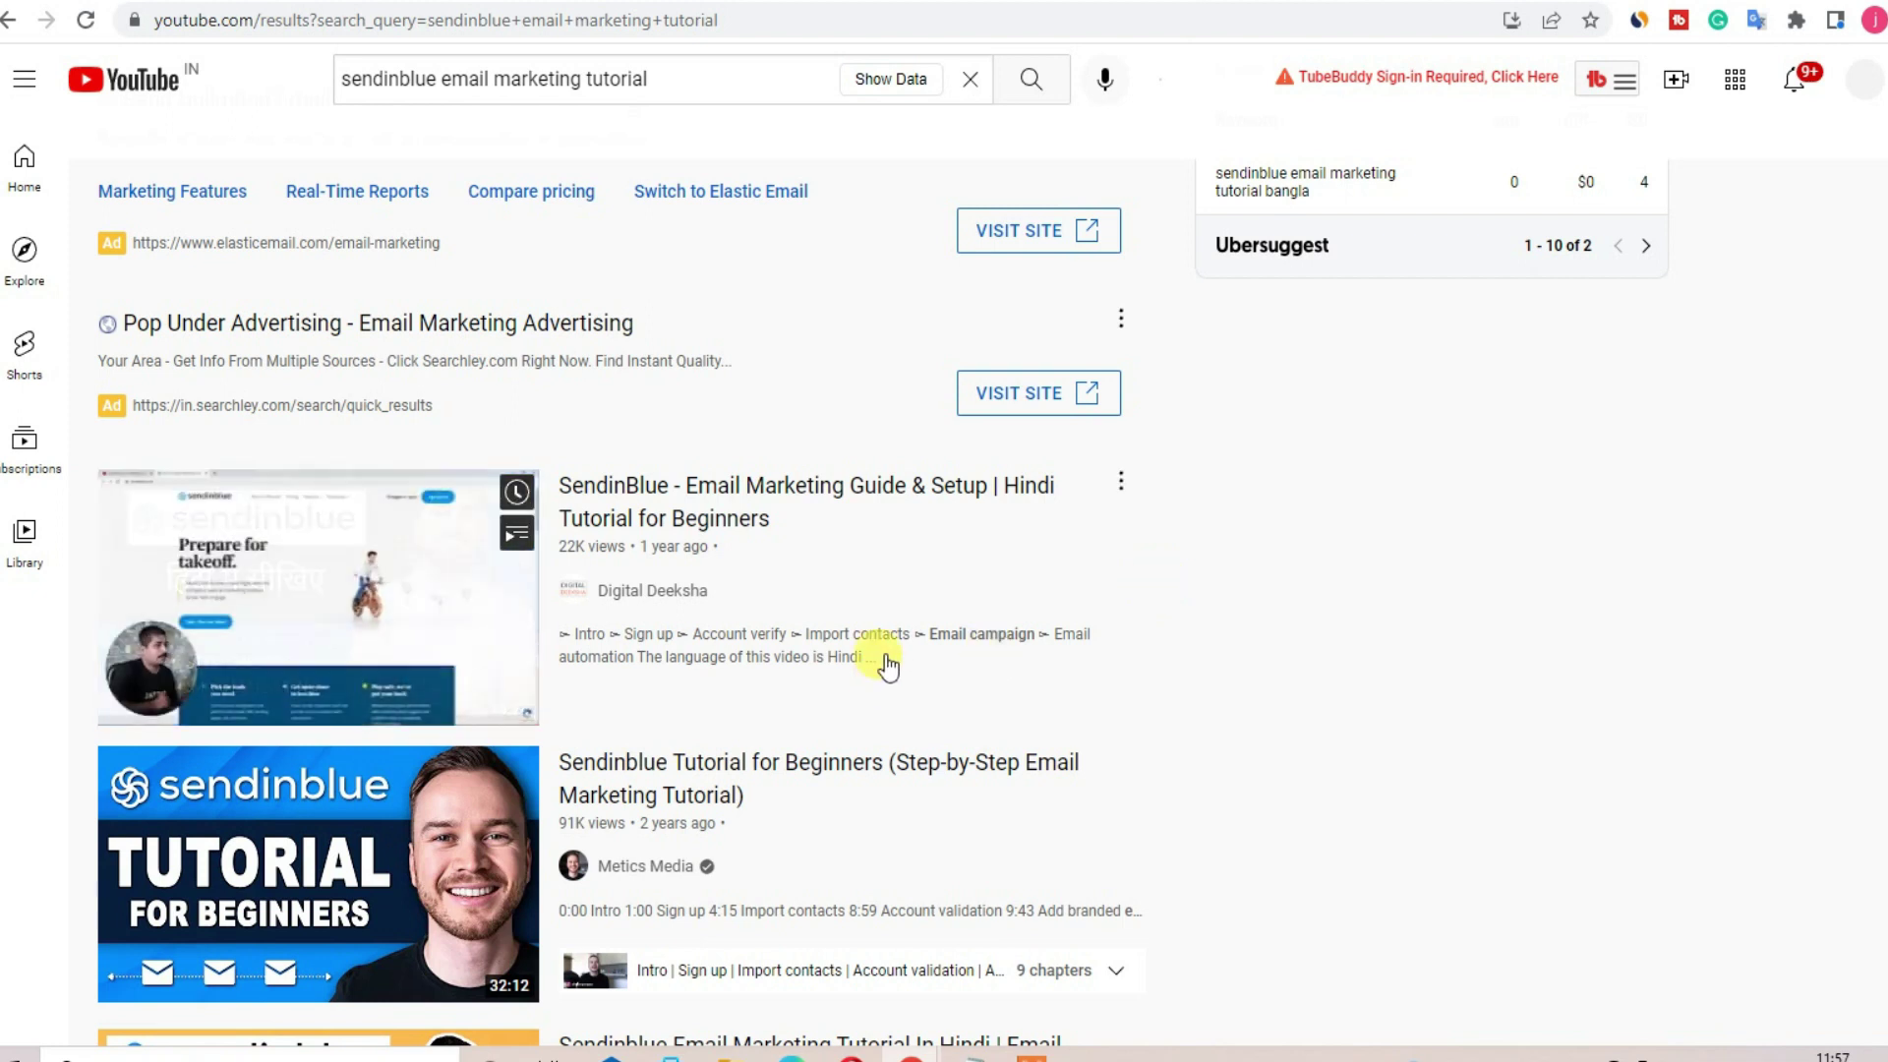
{"action": "right_click", "coordinate": [755, 485]}
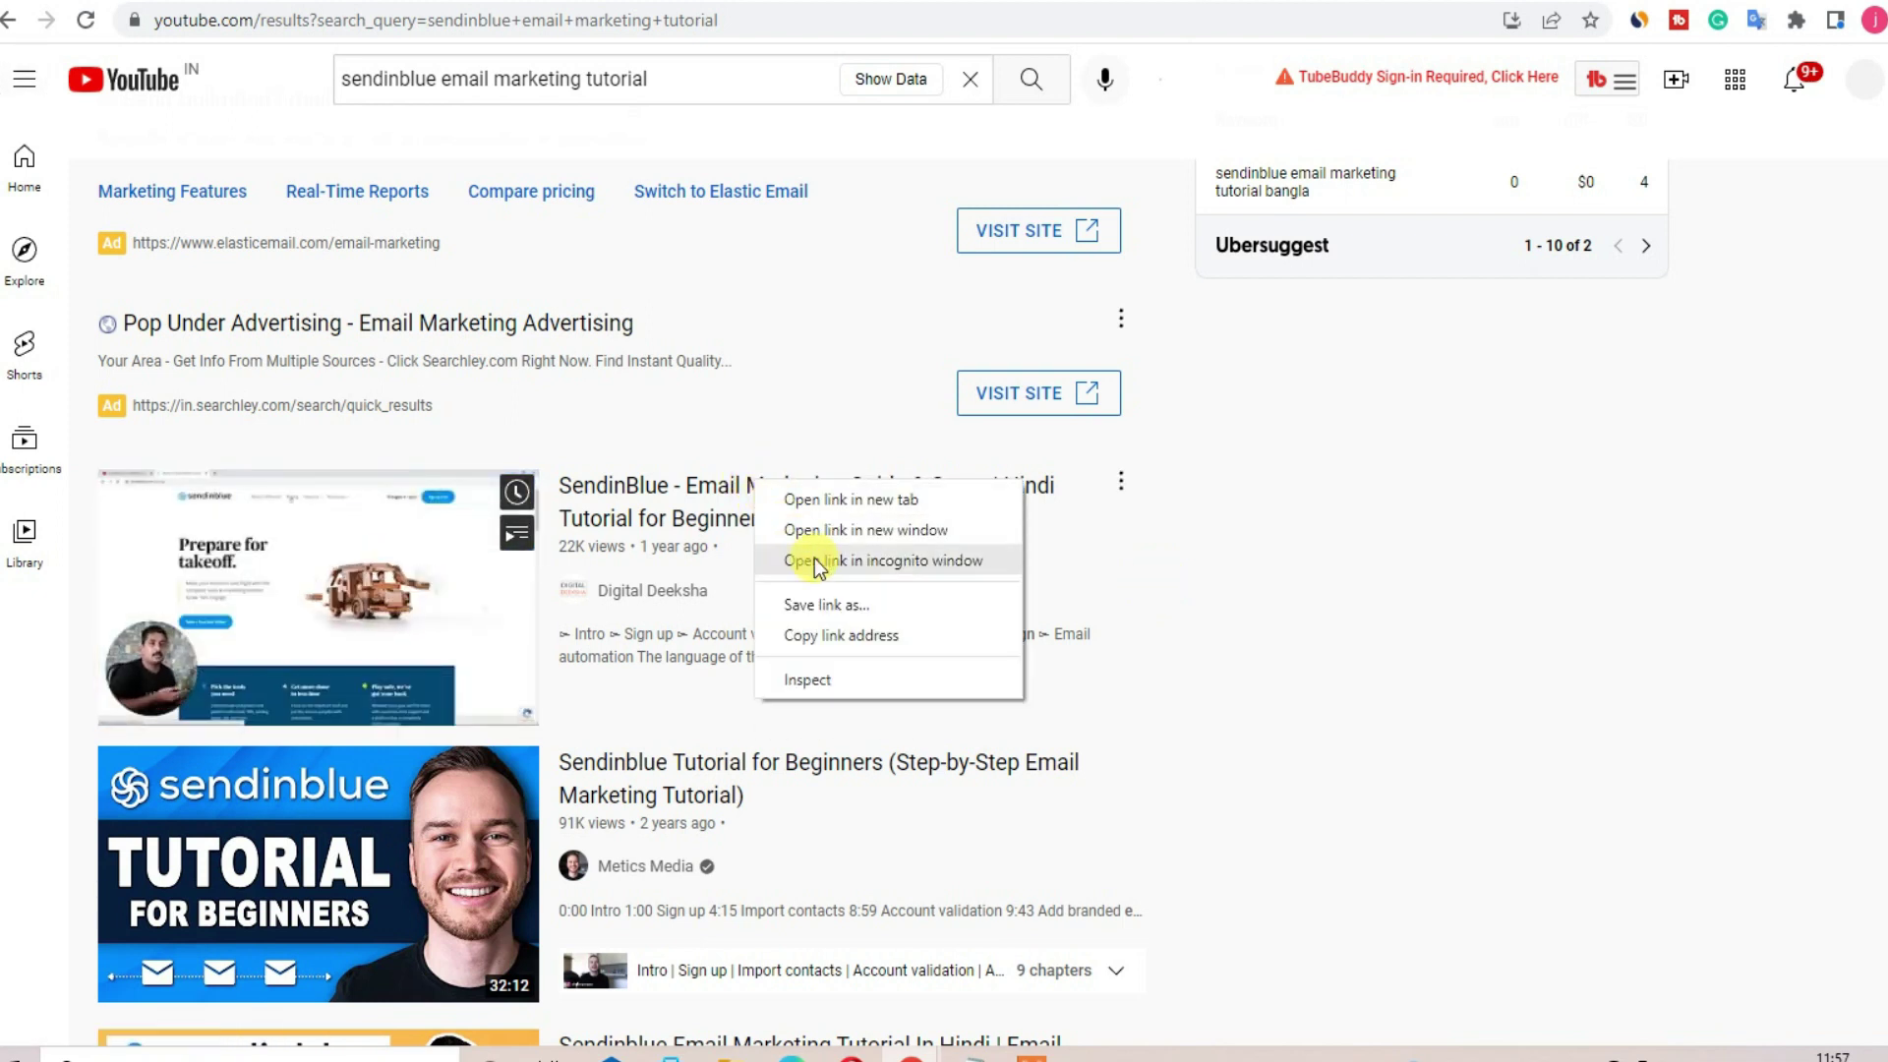
{"action": "left_click", "coordinate": [833, 635]}
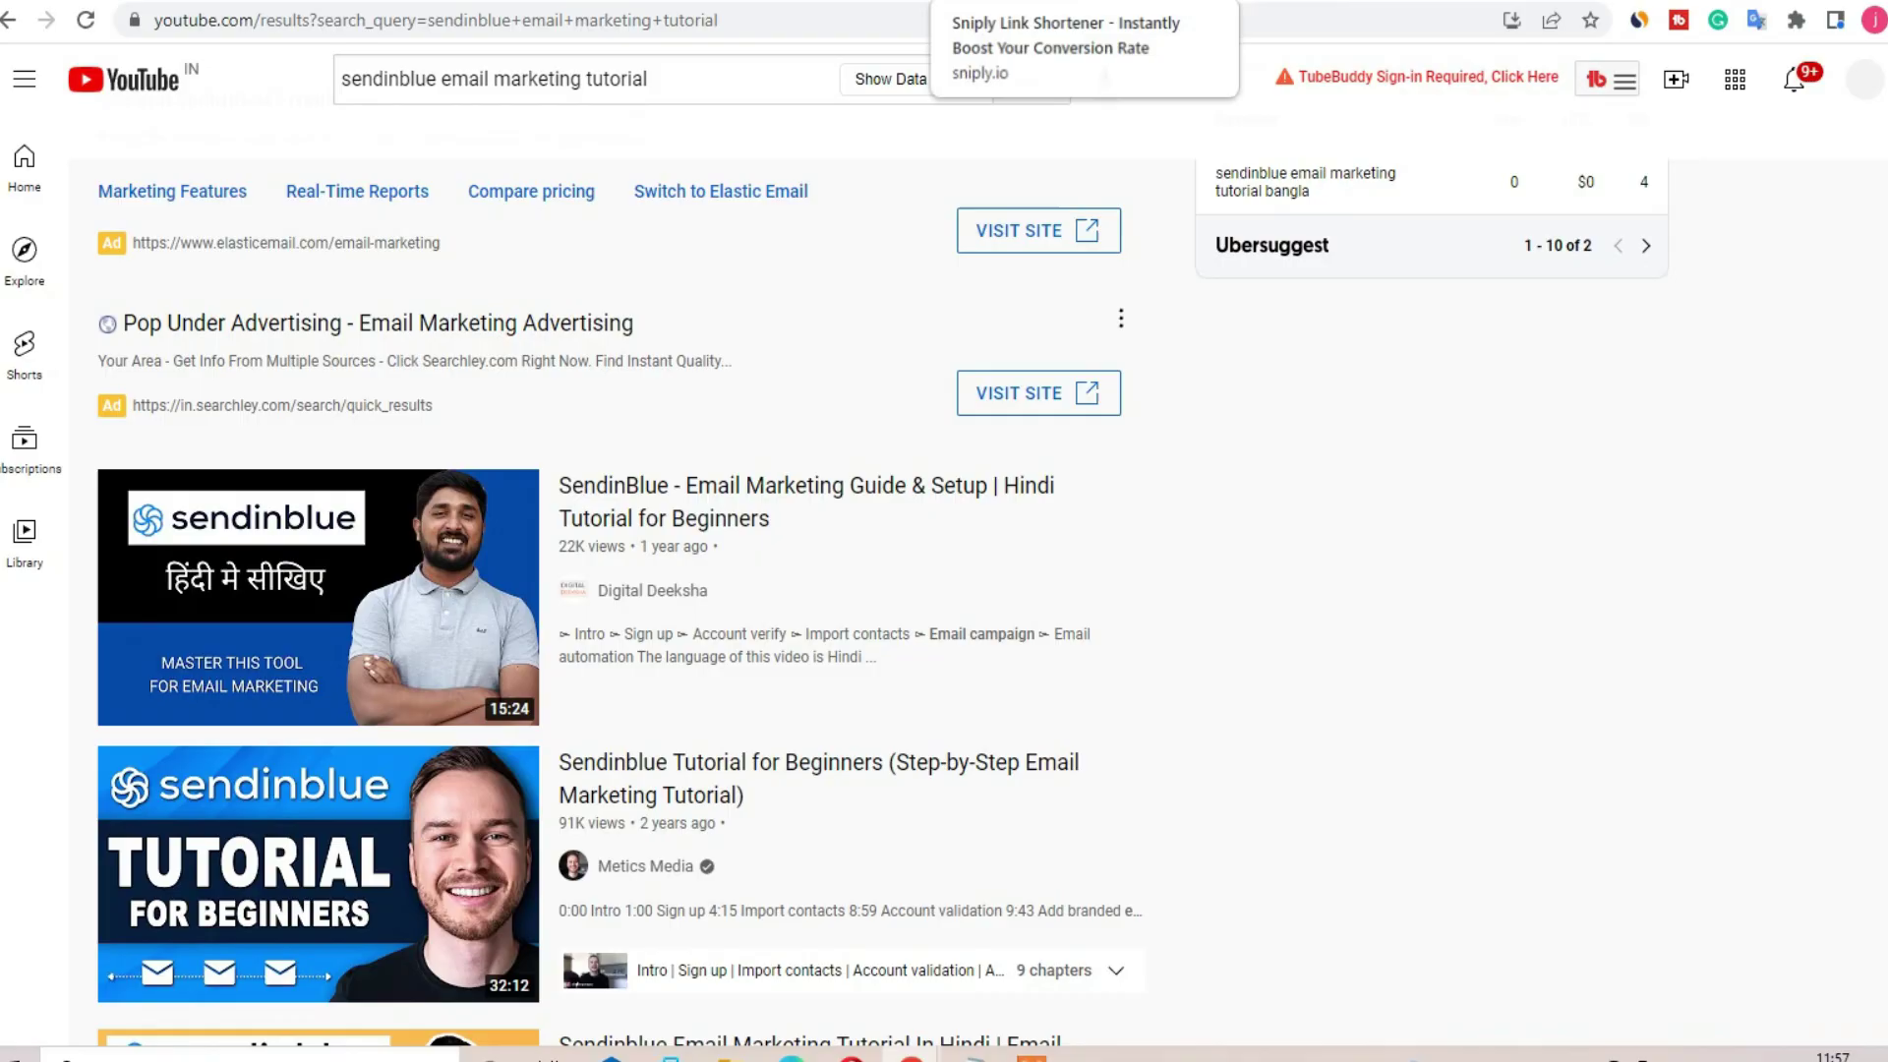
Switch to the Sniply link shortener site and go to the brand profile's dashboard page.
{"action": "left_click", "coordinate": [983, 3]}
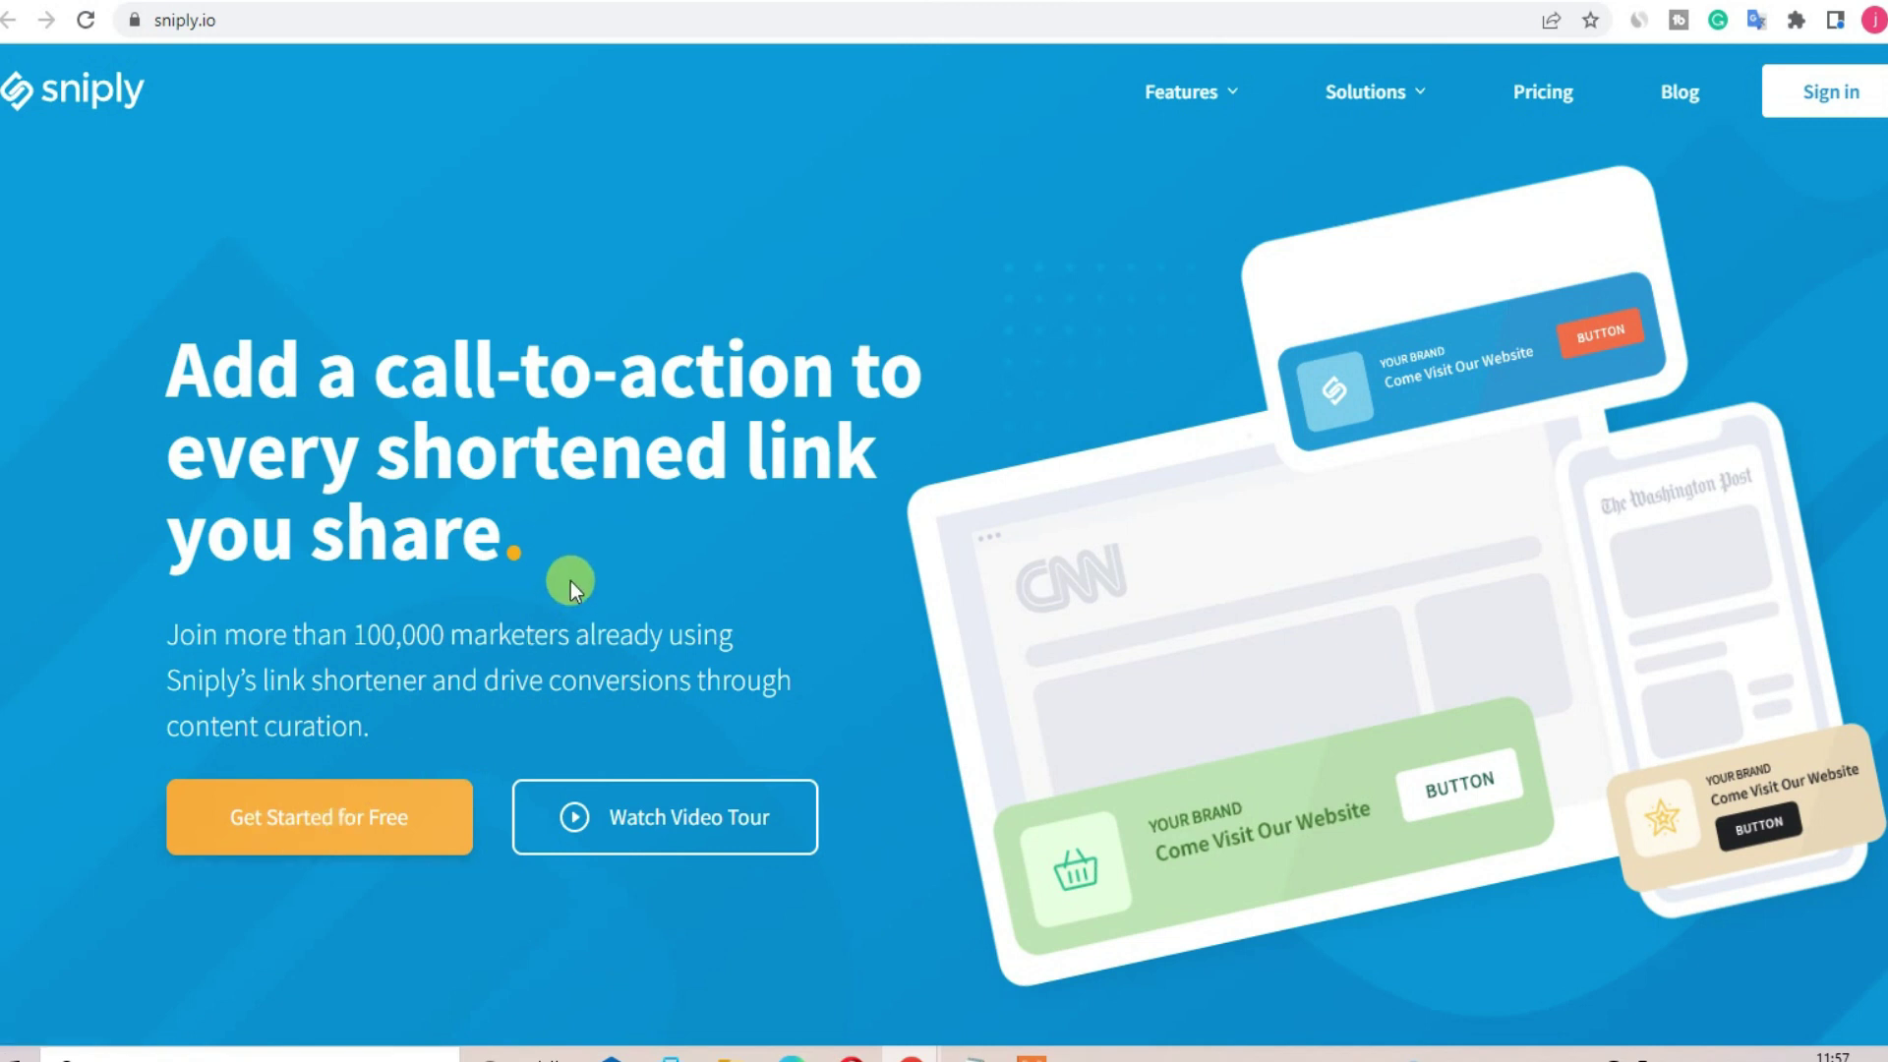
{"action": "left_click", "coordinate": [1016, 2]}
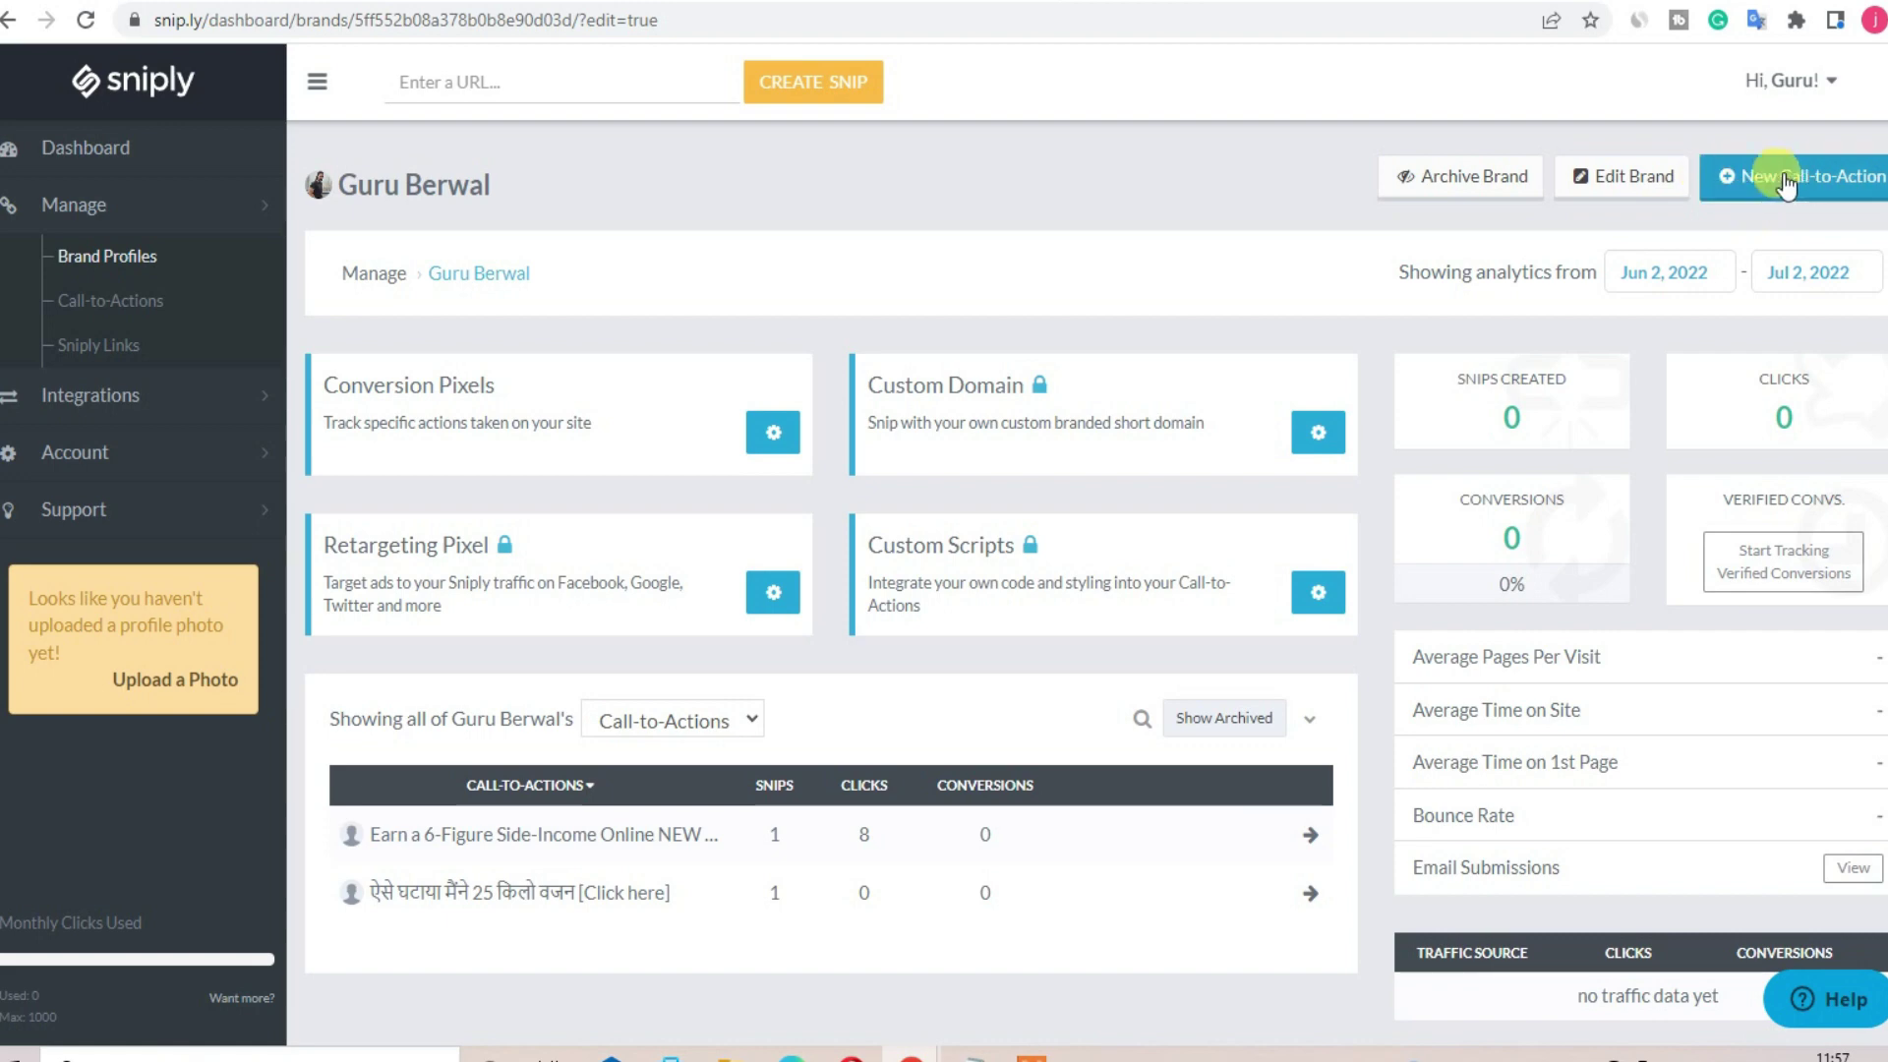
Start a new call-to-action for the existing brand profile and choose the Button type.
{"action": "left_click", "coordinate": [1824, 178]}
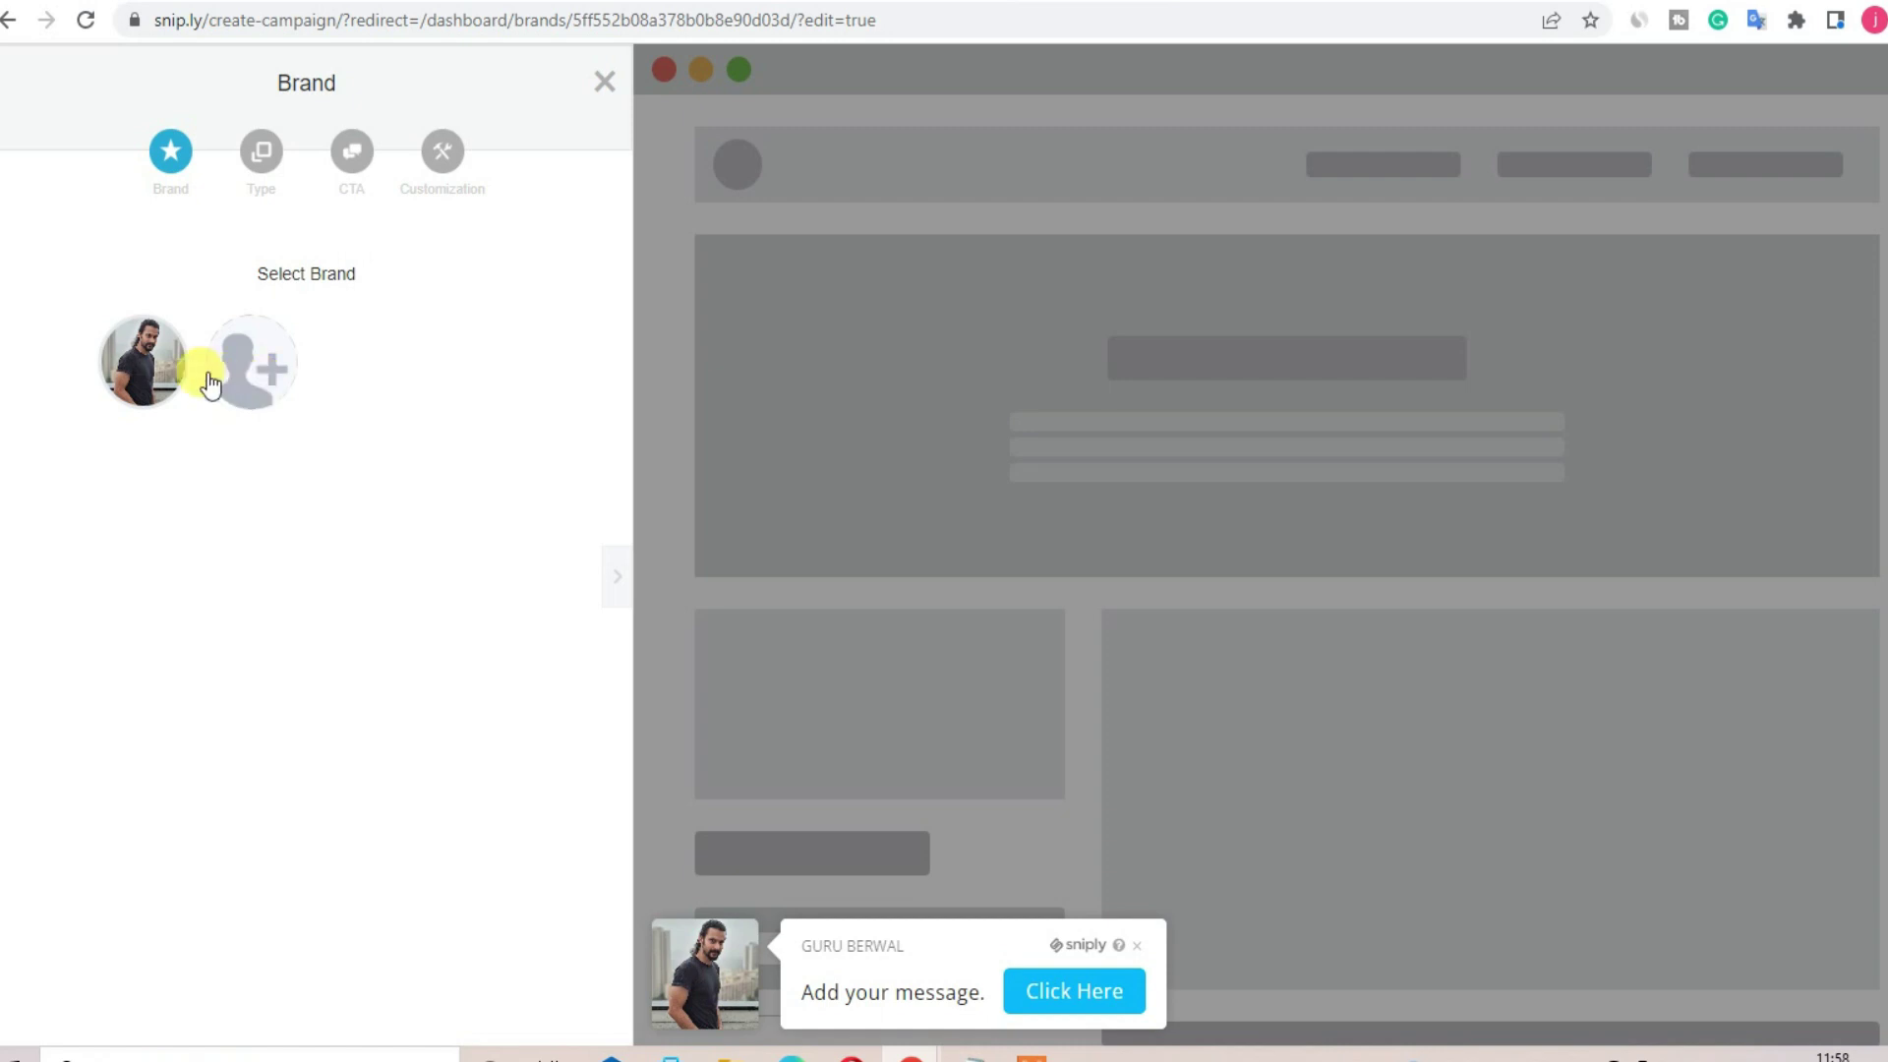
{"action": "left_click", "coordinate": [158, 359]}
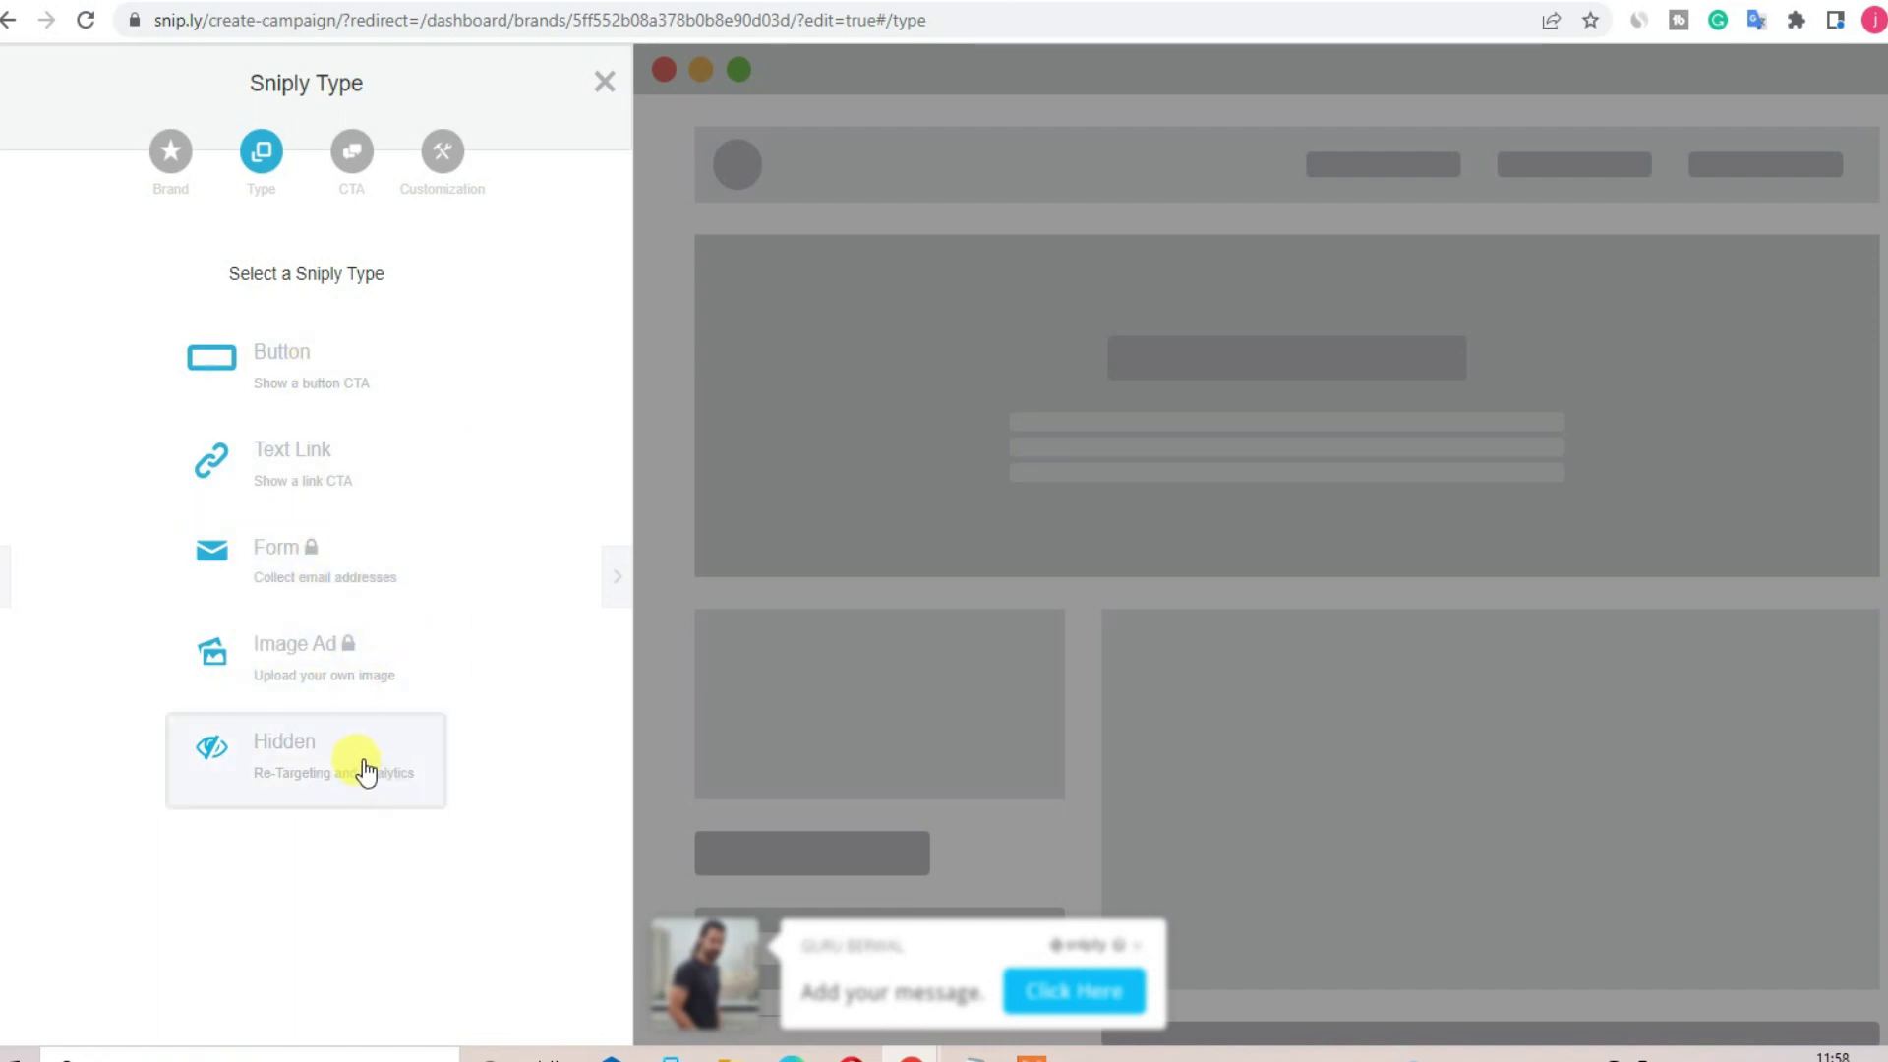
{"action": "left_click", "coordinate": [308, 401]}
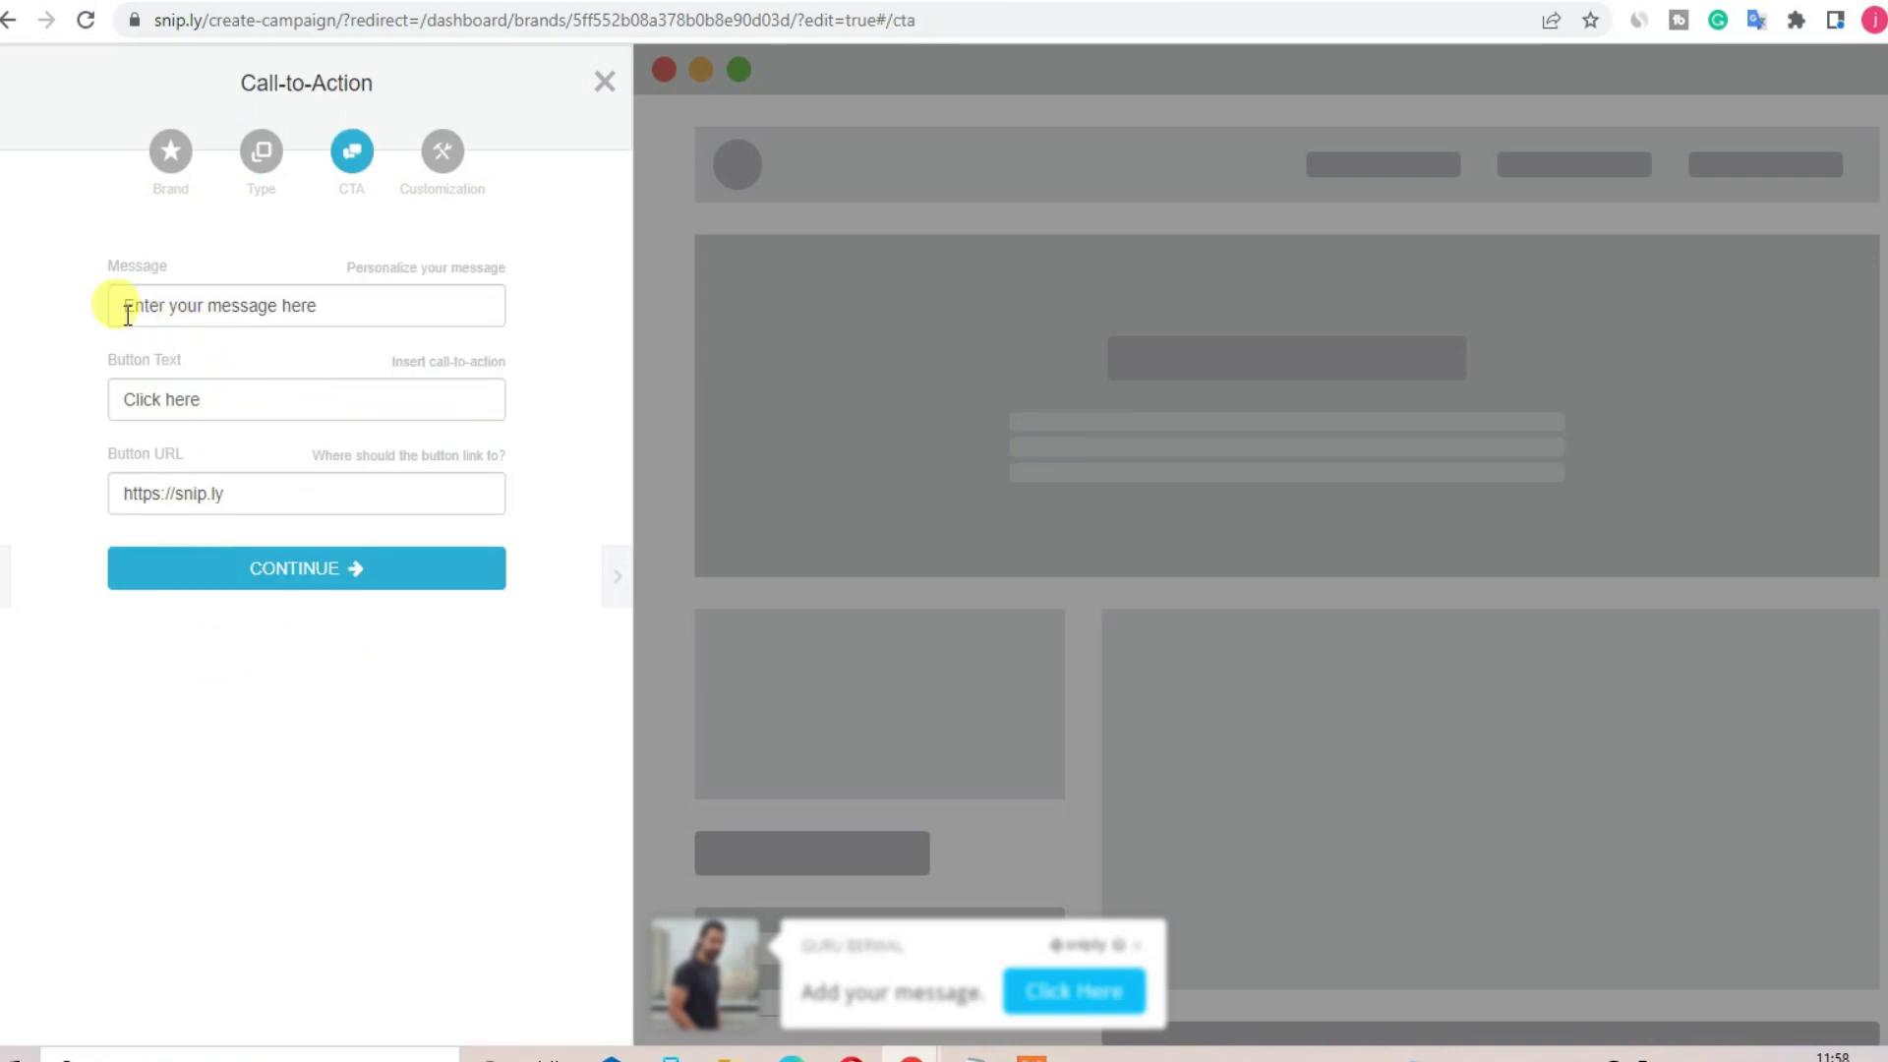
Set the call-to-action message to "Sendinblue: Get FREE Instant Access".
{"action": "left_click", "coordinate": [344, 303]}
{"action": "triple_click", "coordinate": [259, 309]}
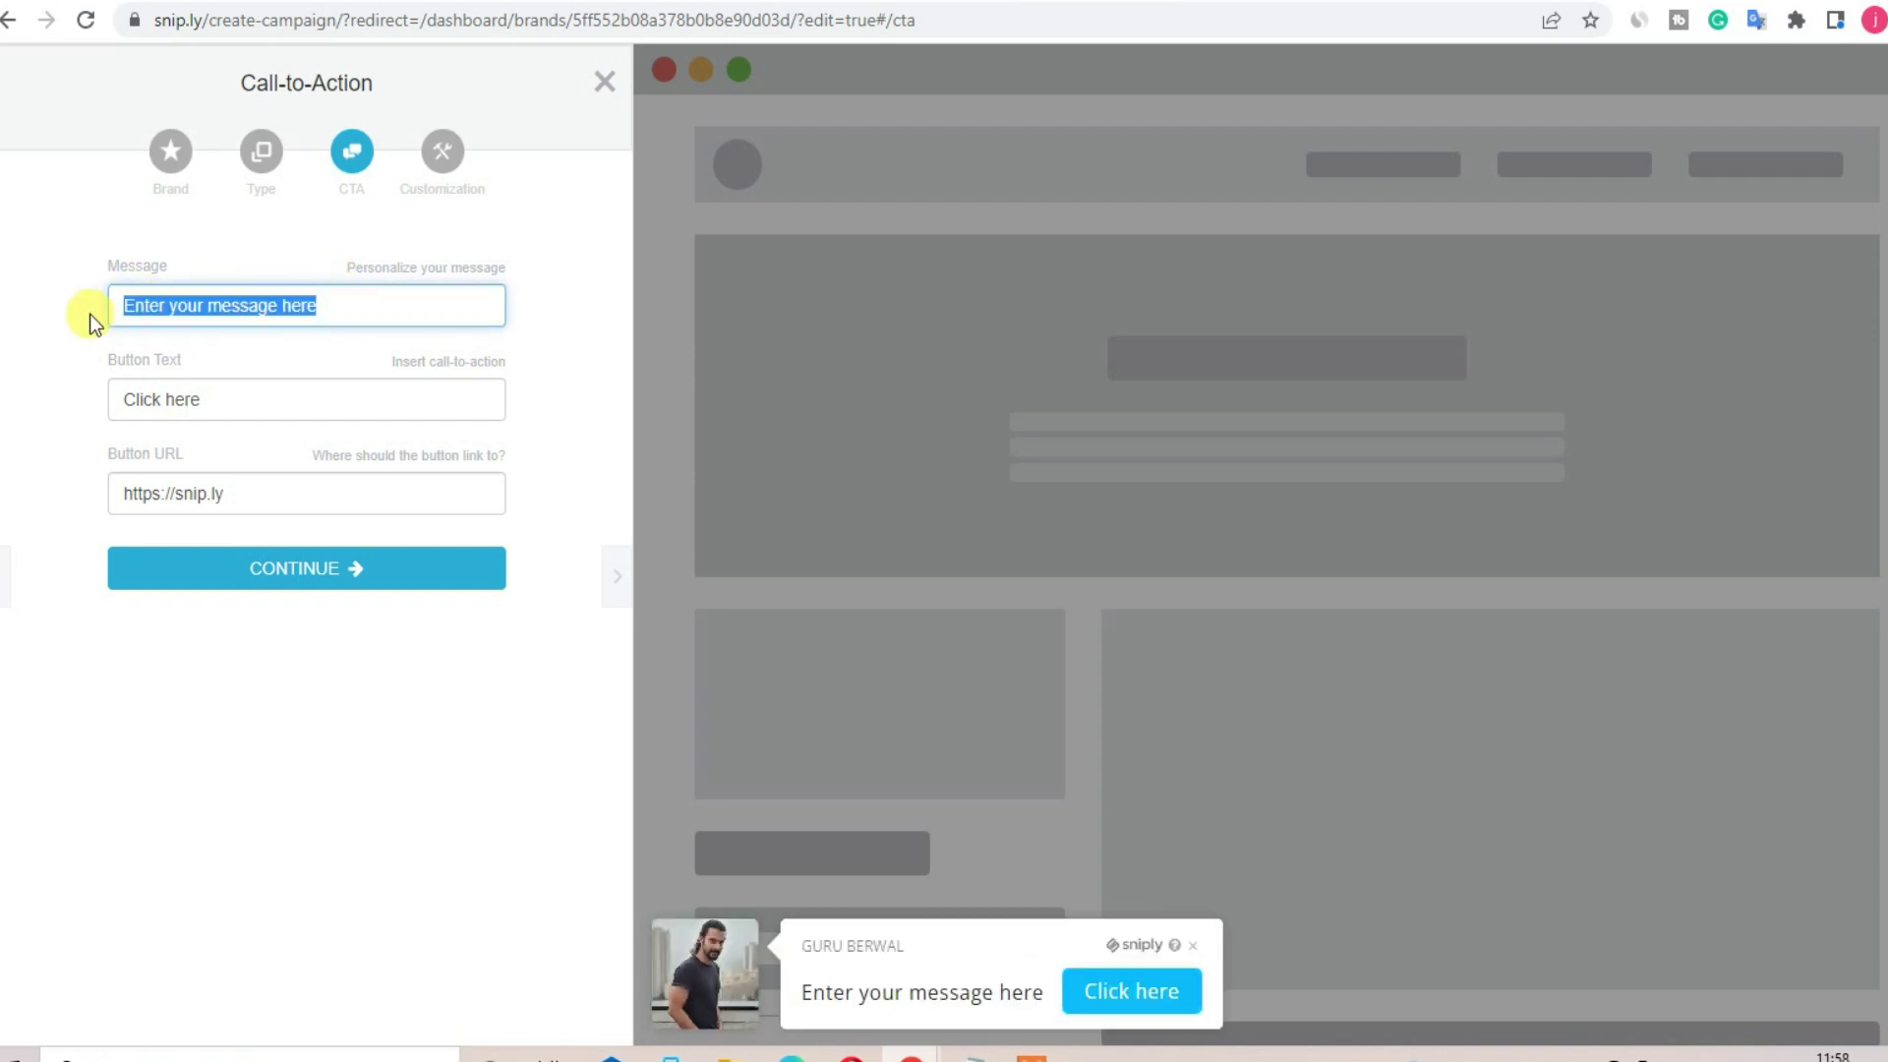
{"action": "key", "text": "ctrl+v"}
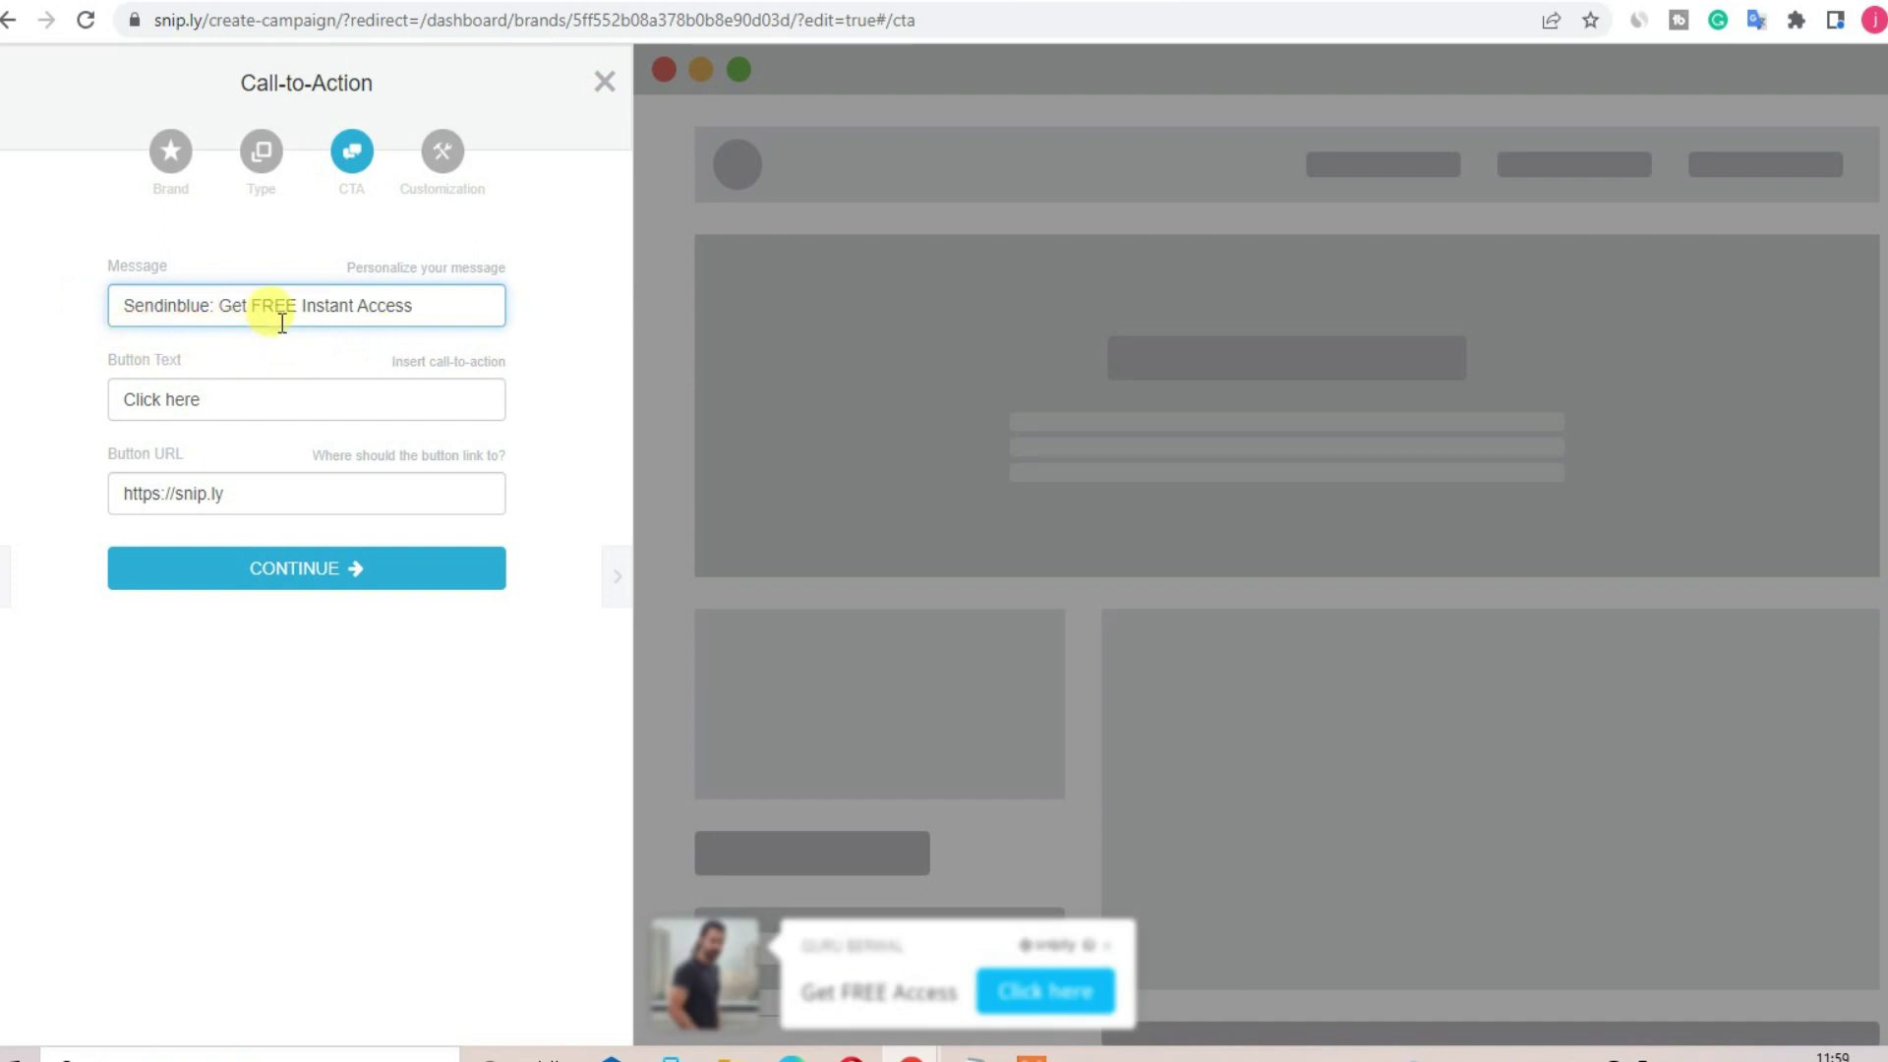
{"action": "left_click", "coordinate": [553, 327]}
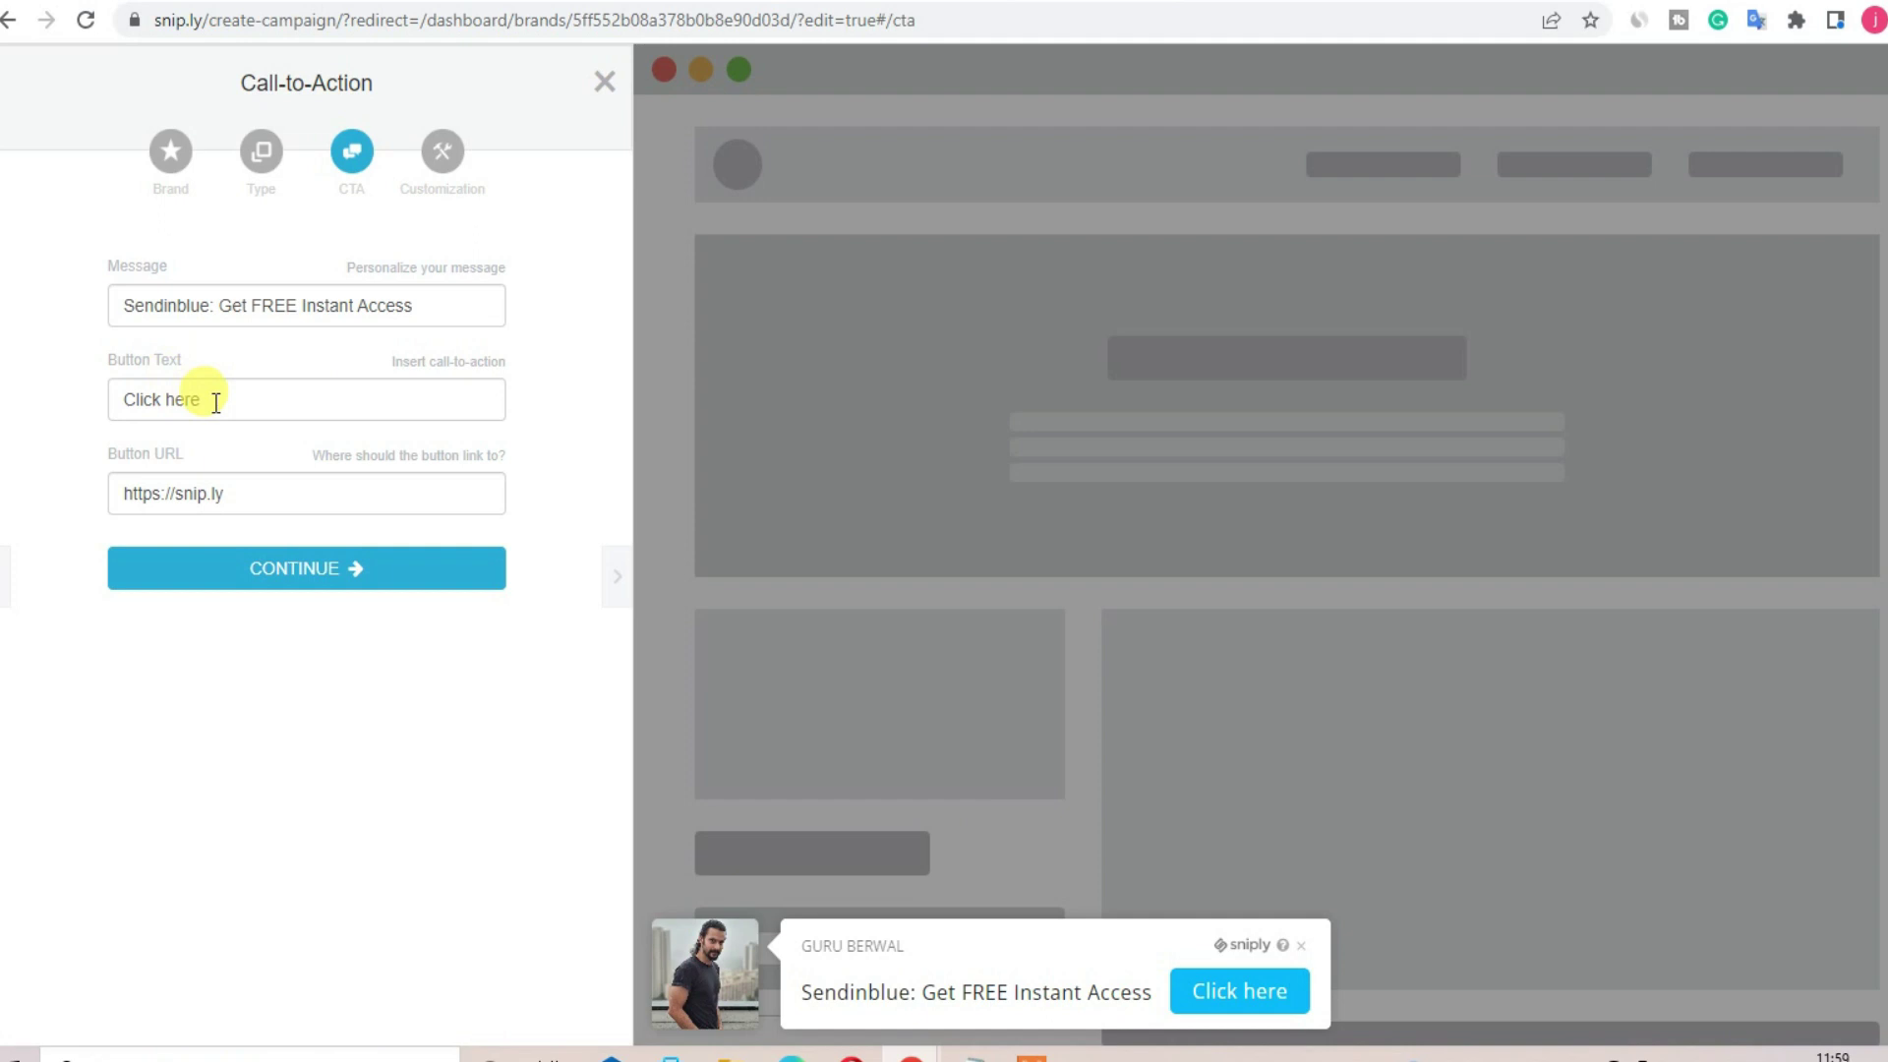
Switch to the Sendinblue website and copy the link address of its header logo for use as the button URL.
{"action": "left_click_drag", "start_coordinate": [251, 492], "coordinate": [105, 492]}
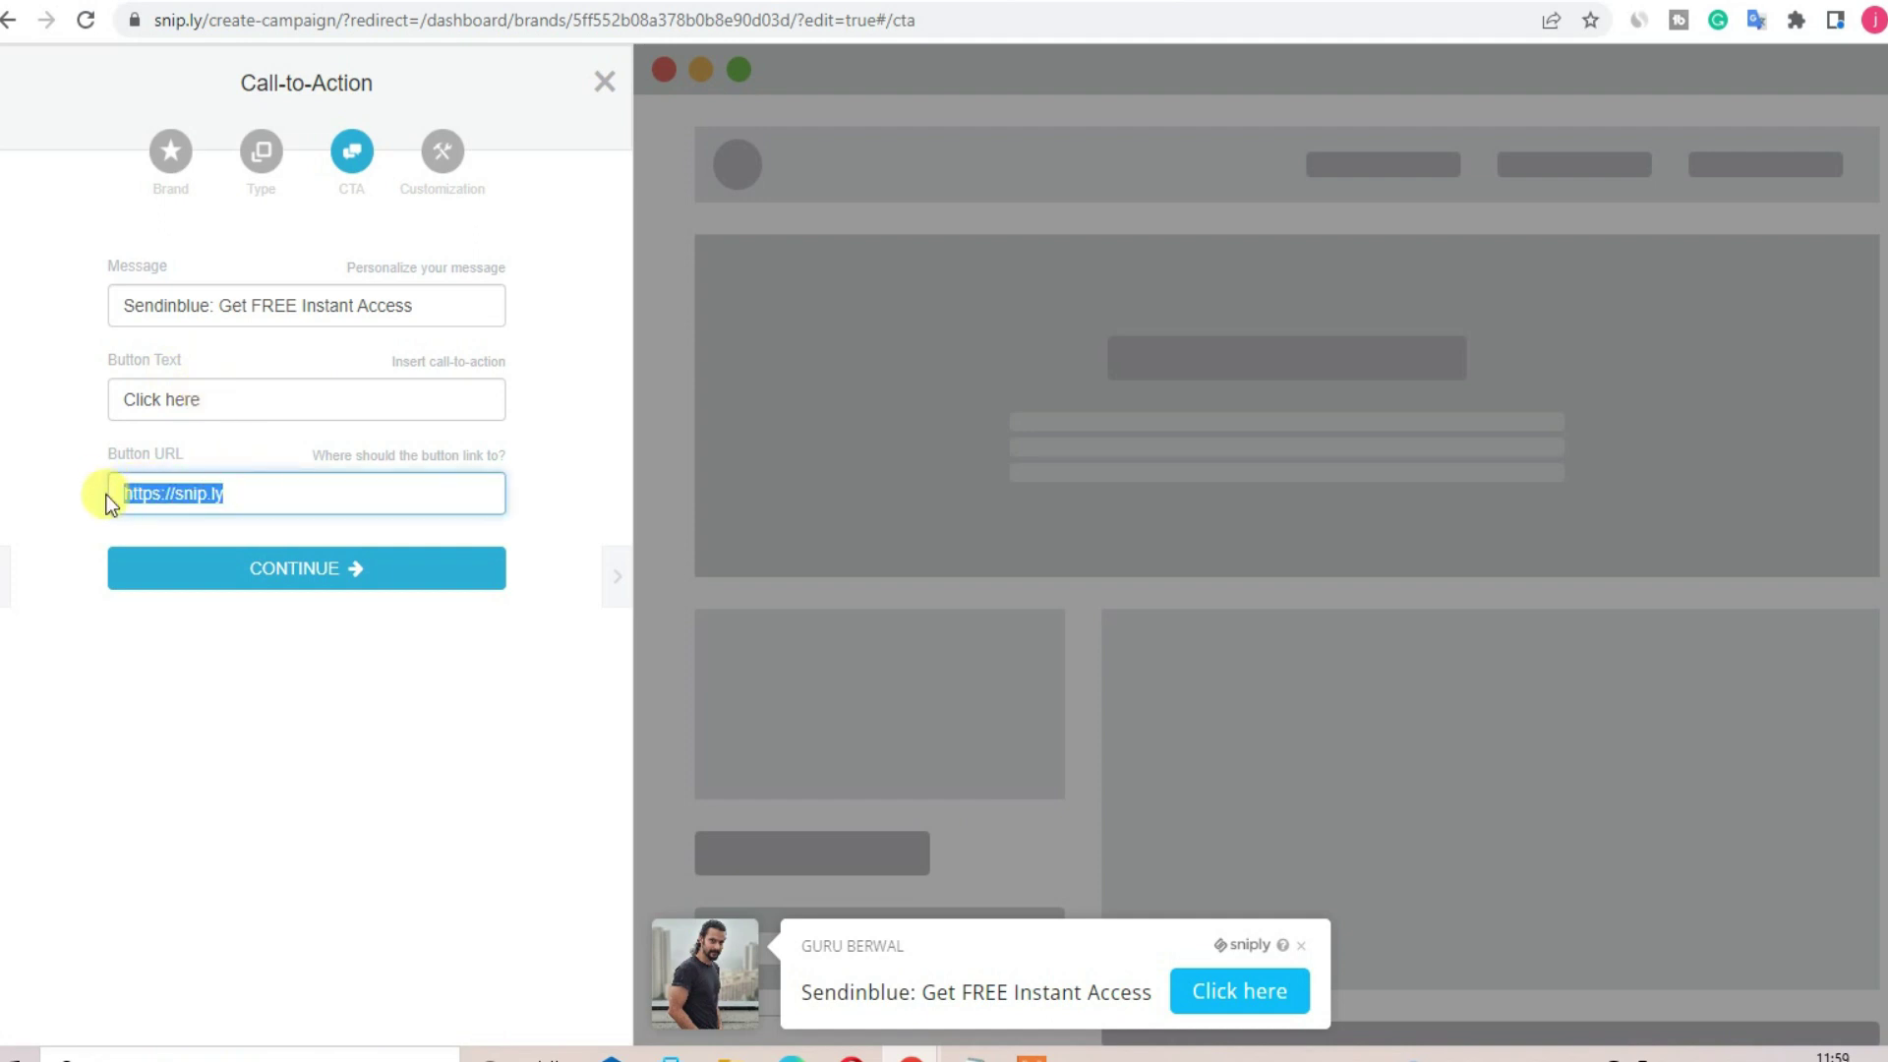
{"action": "left_click", "coordinate": [244, 488]}
{"action": "left_click_drag", "start_coordinate": [245, 488], "coordinate": [93, 496]}
{"action": "left_click", "coordinate": [250, 489]}
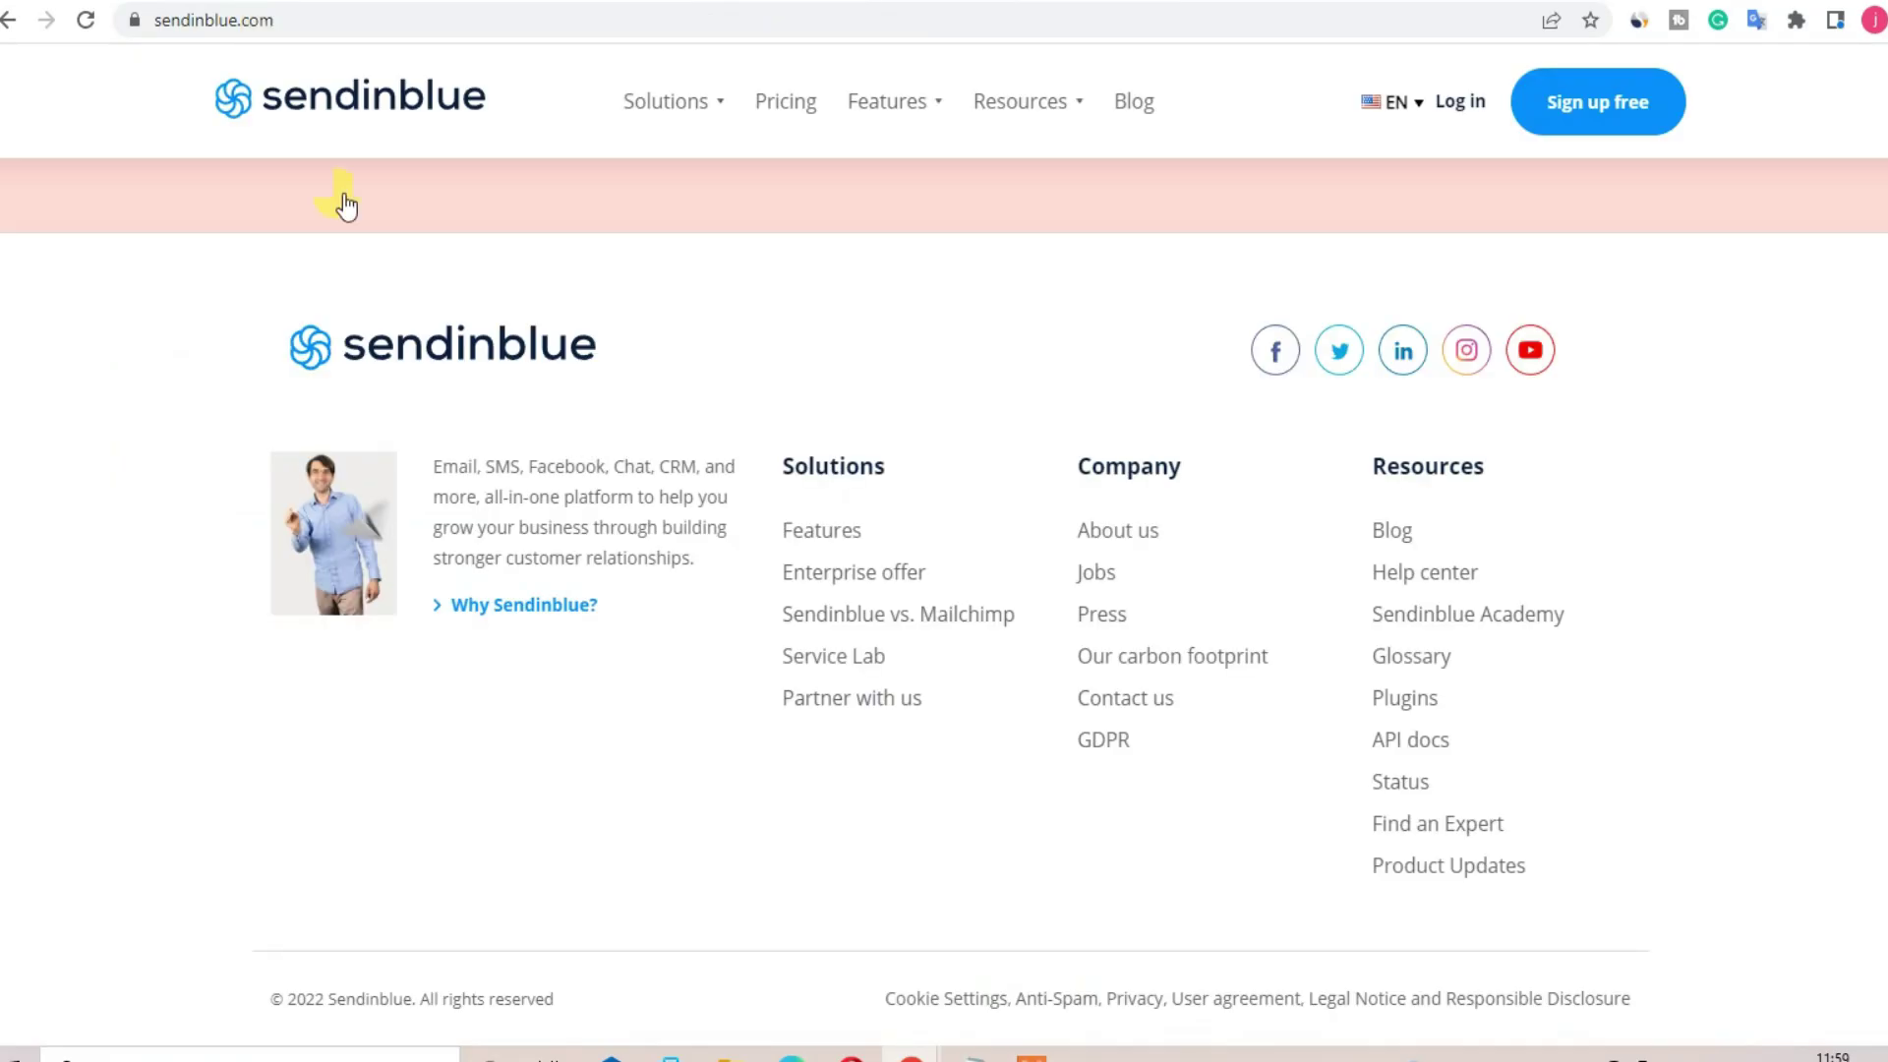
{"action": "right_click", "coordinate": [338, 89]}
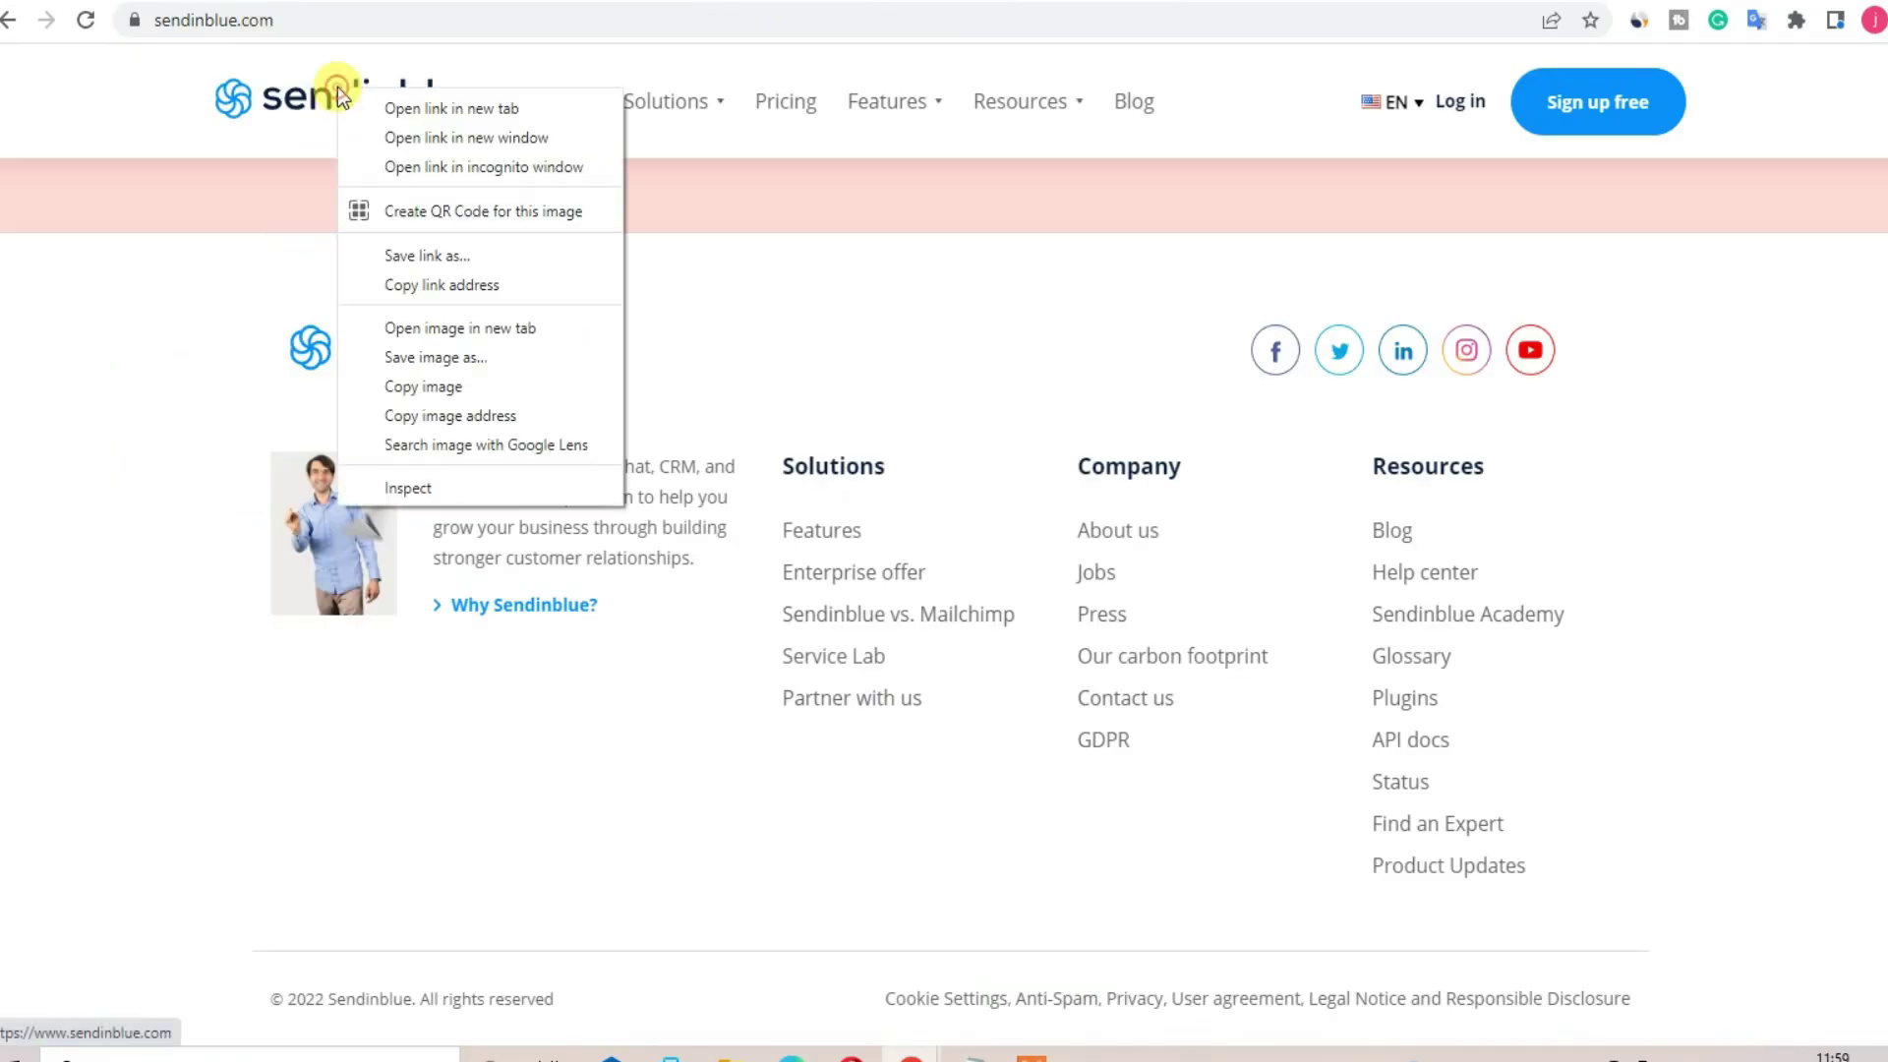
{"action": "left_click", "coordinate": [445, 289]}
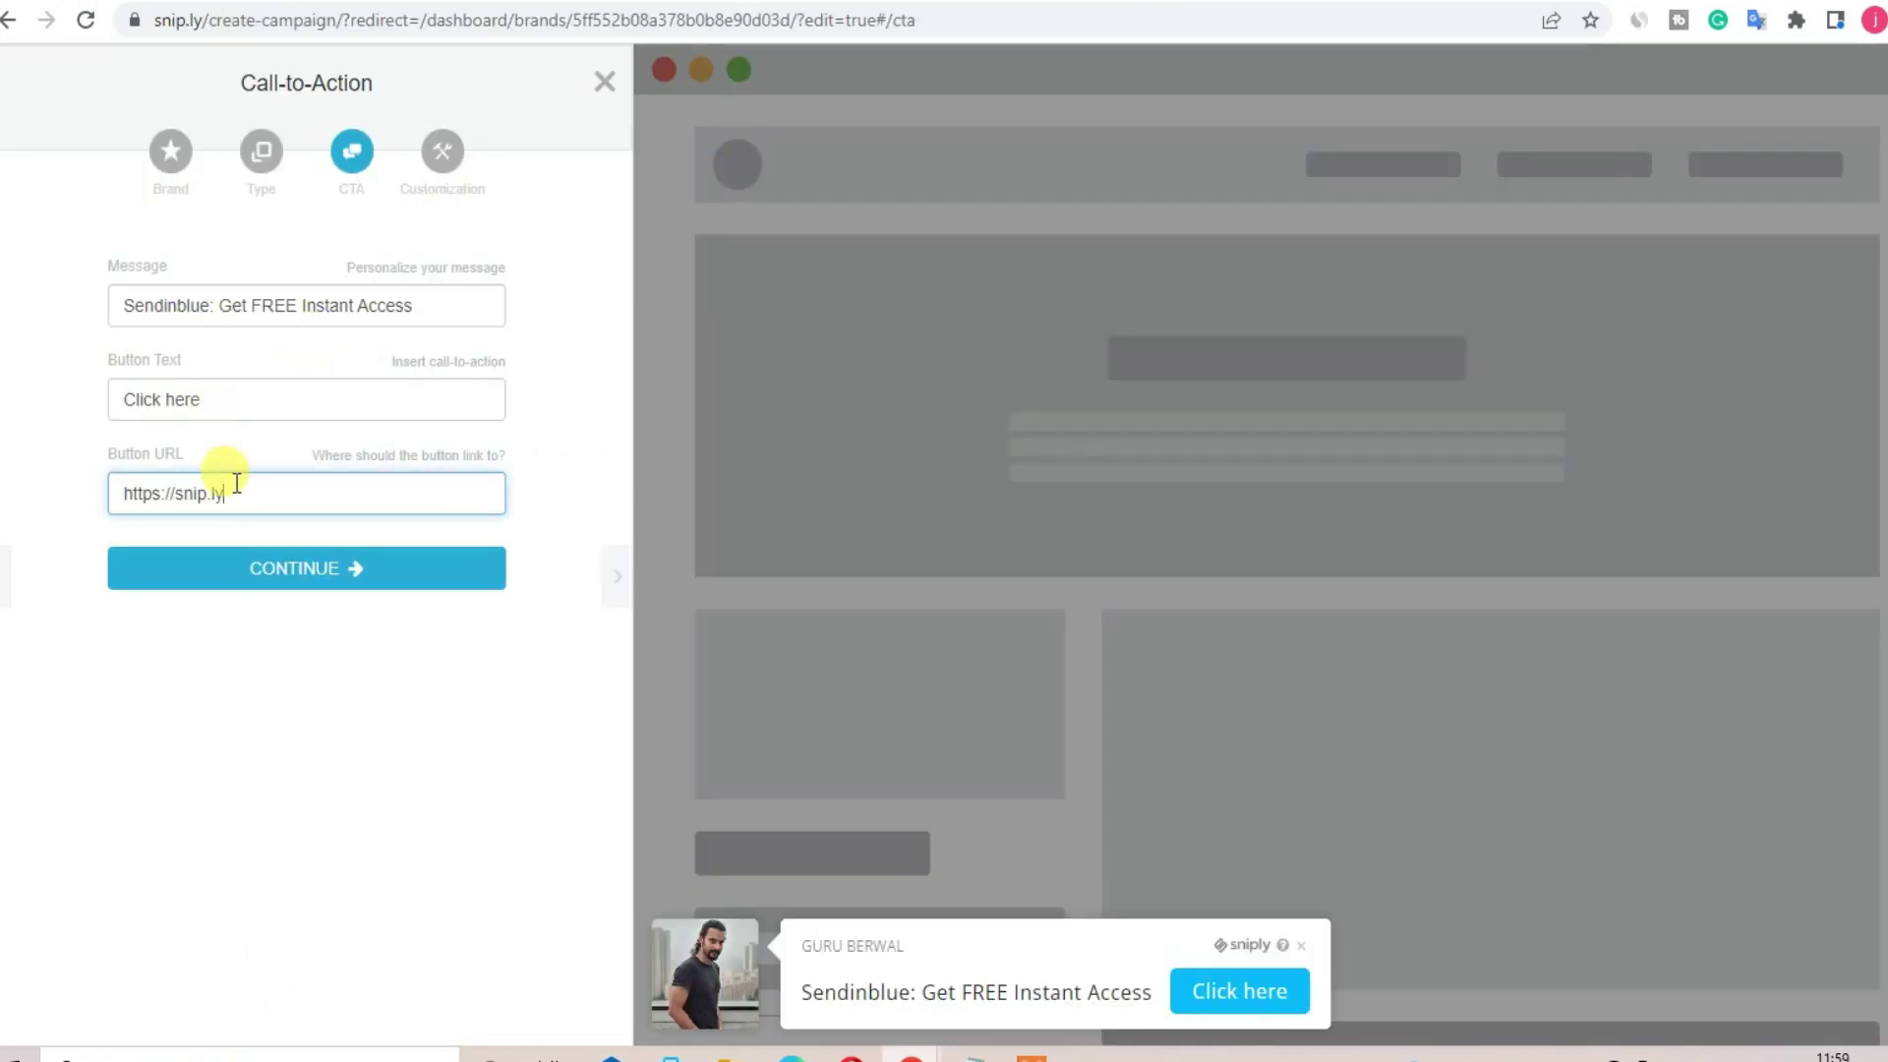
{"action": "left_click_drag", "start_coordinate": [236, 493], "coordinate": [116, 493]}
{"action": "right_click", "coordinate": [143, 492]}
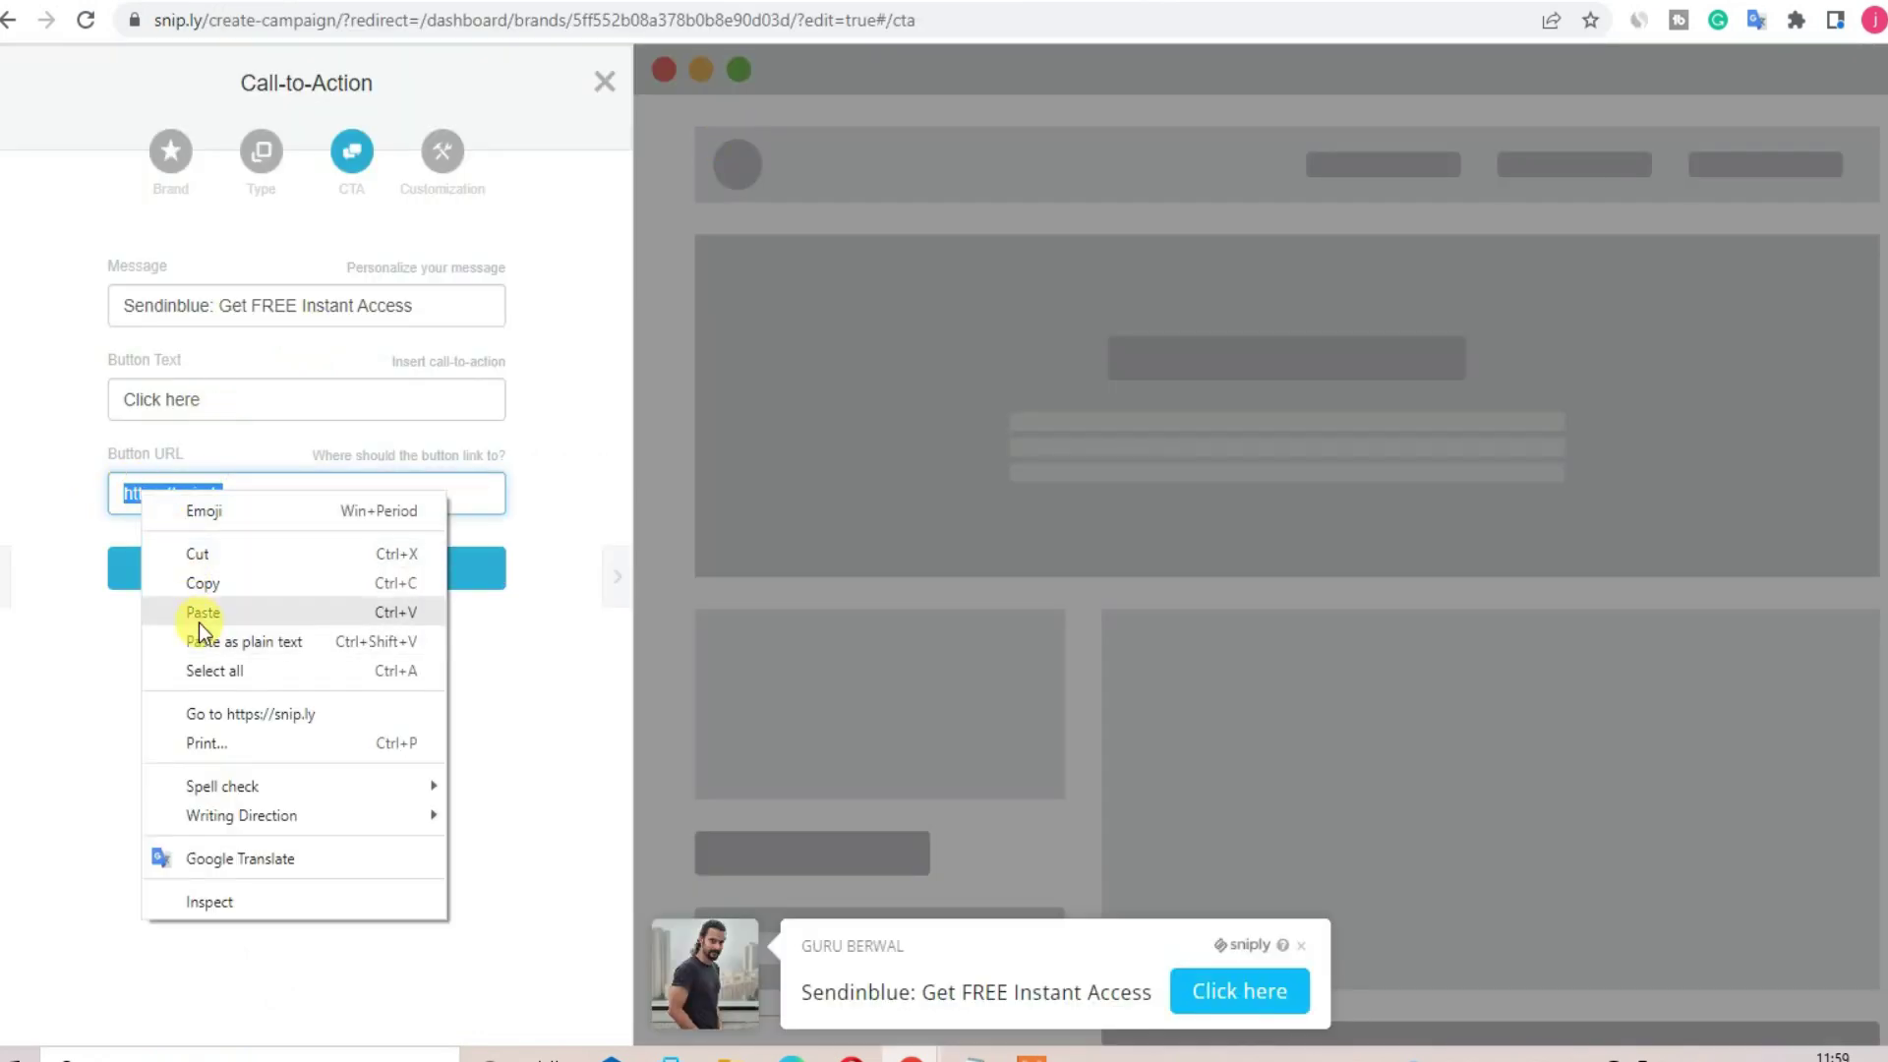
{"action": "left_click", "coordinate": [199, 622]}
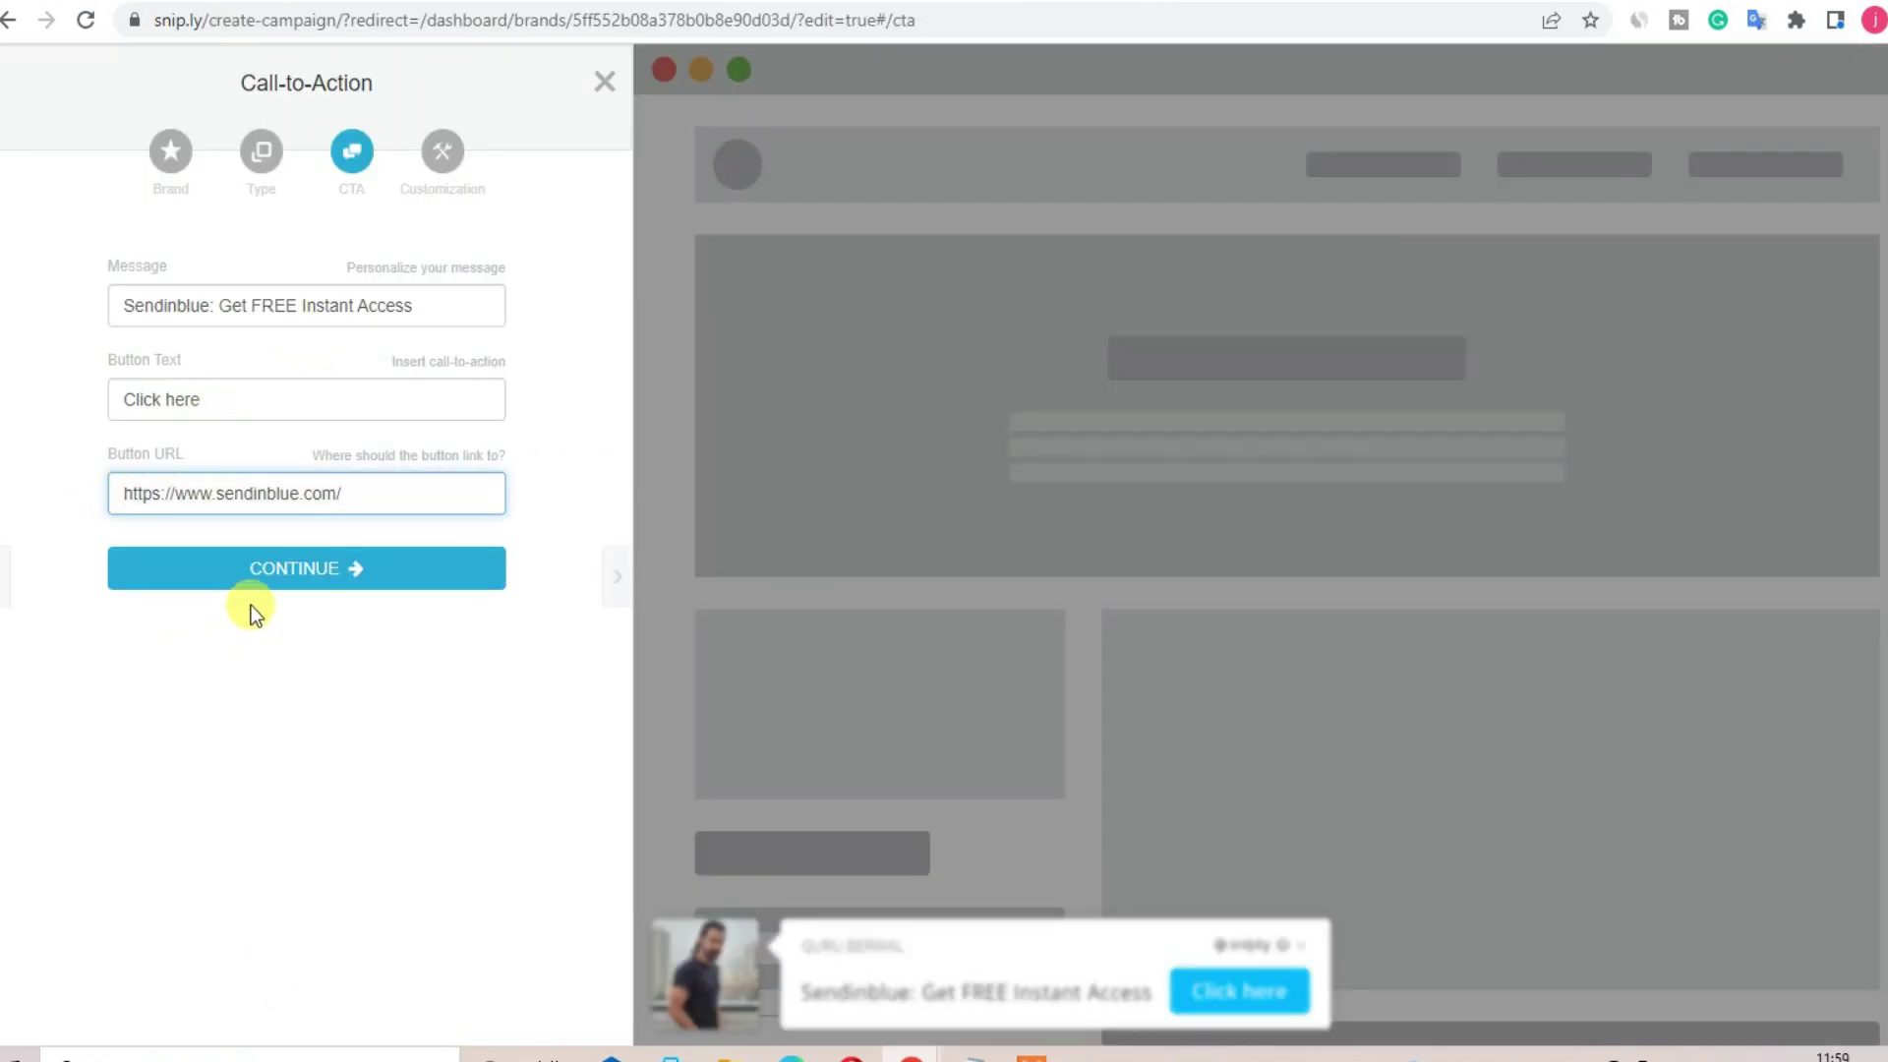
{"action": "left_click", "coordinate": [316, 573]}
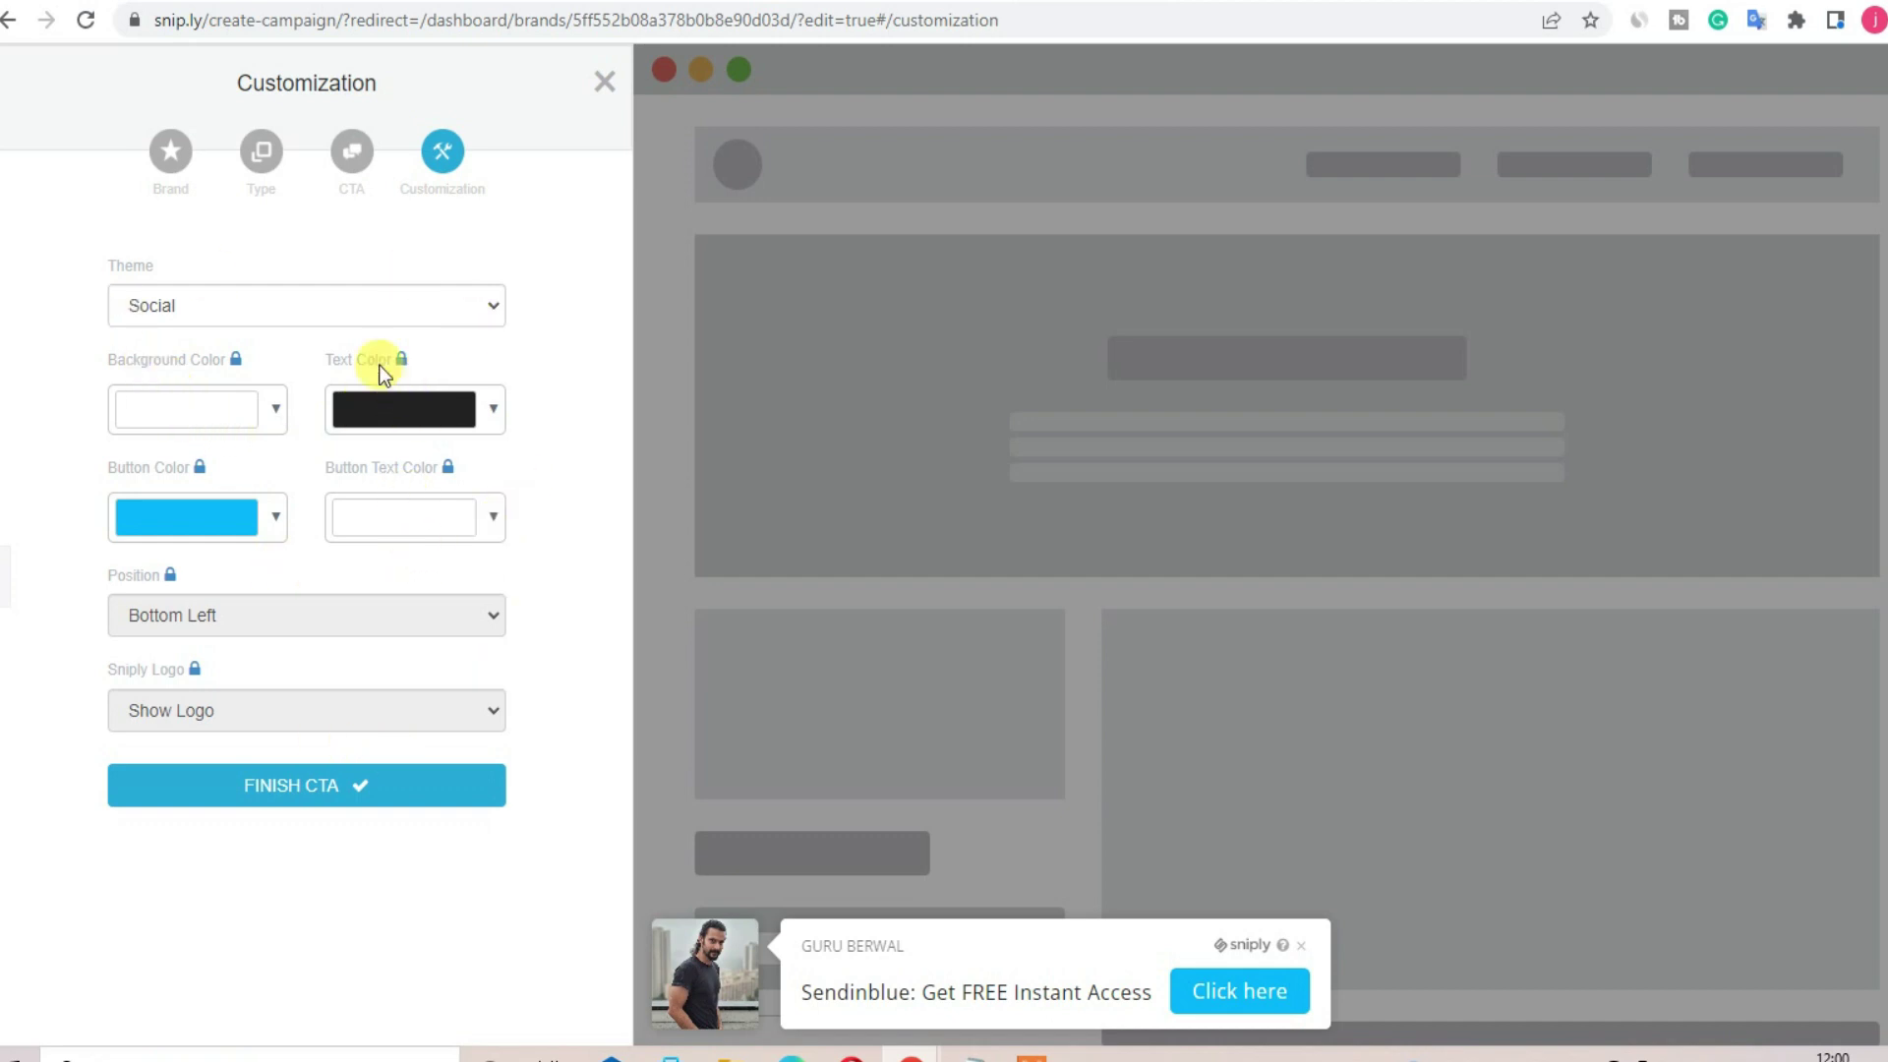
Check the available themes, keep the Social theme, and finish the call-to-action.
{"action": "left_click", "coordinate": [334, 308]}
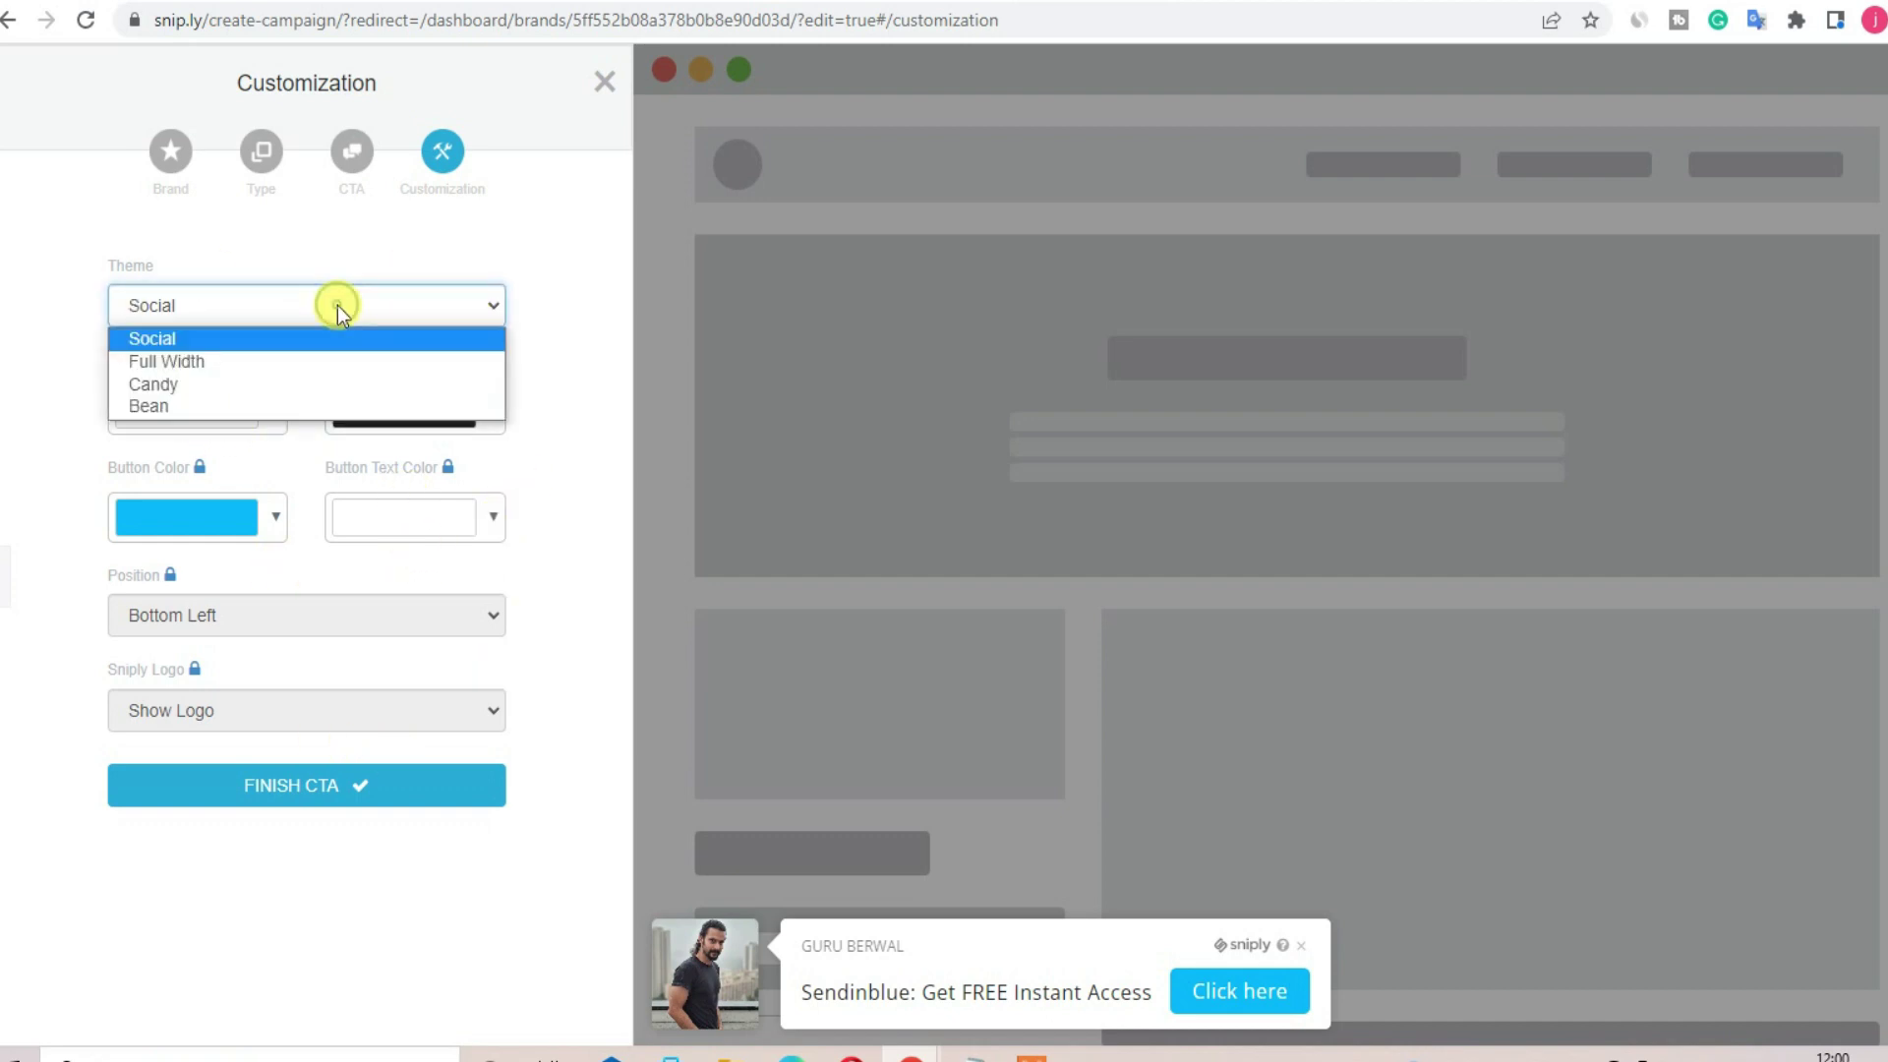
{"action": "left_click", "coordinate": [569, 306]}
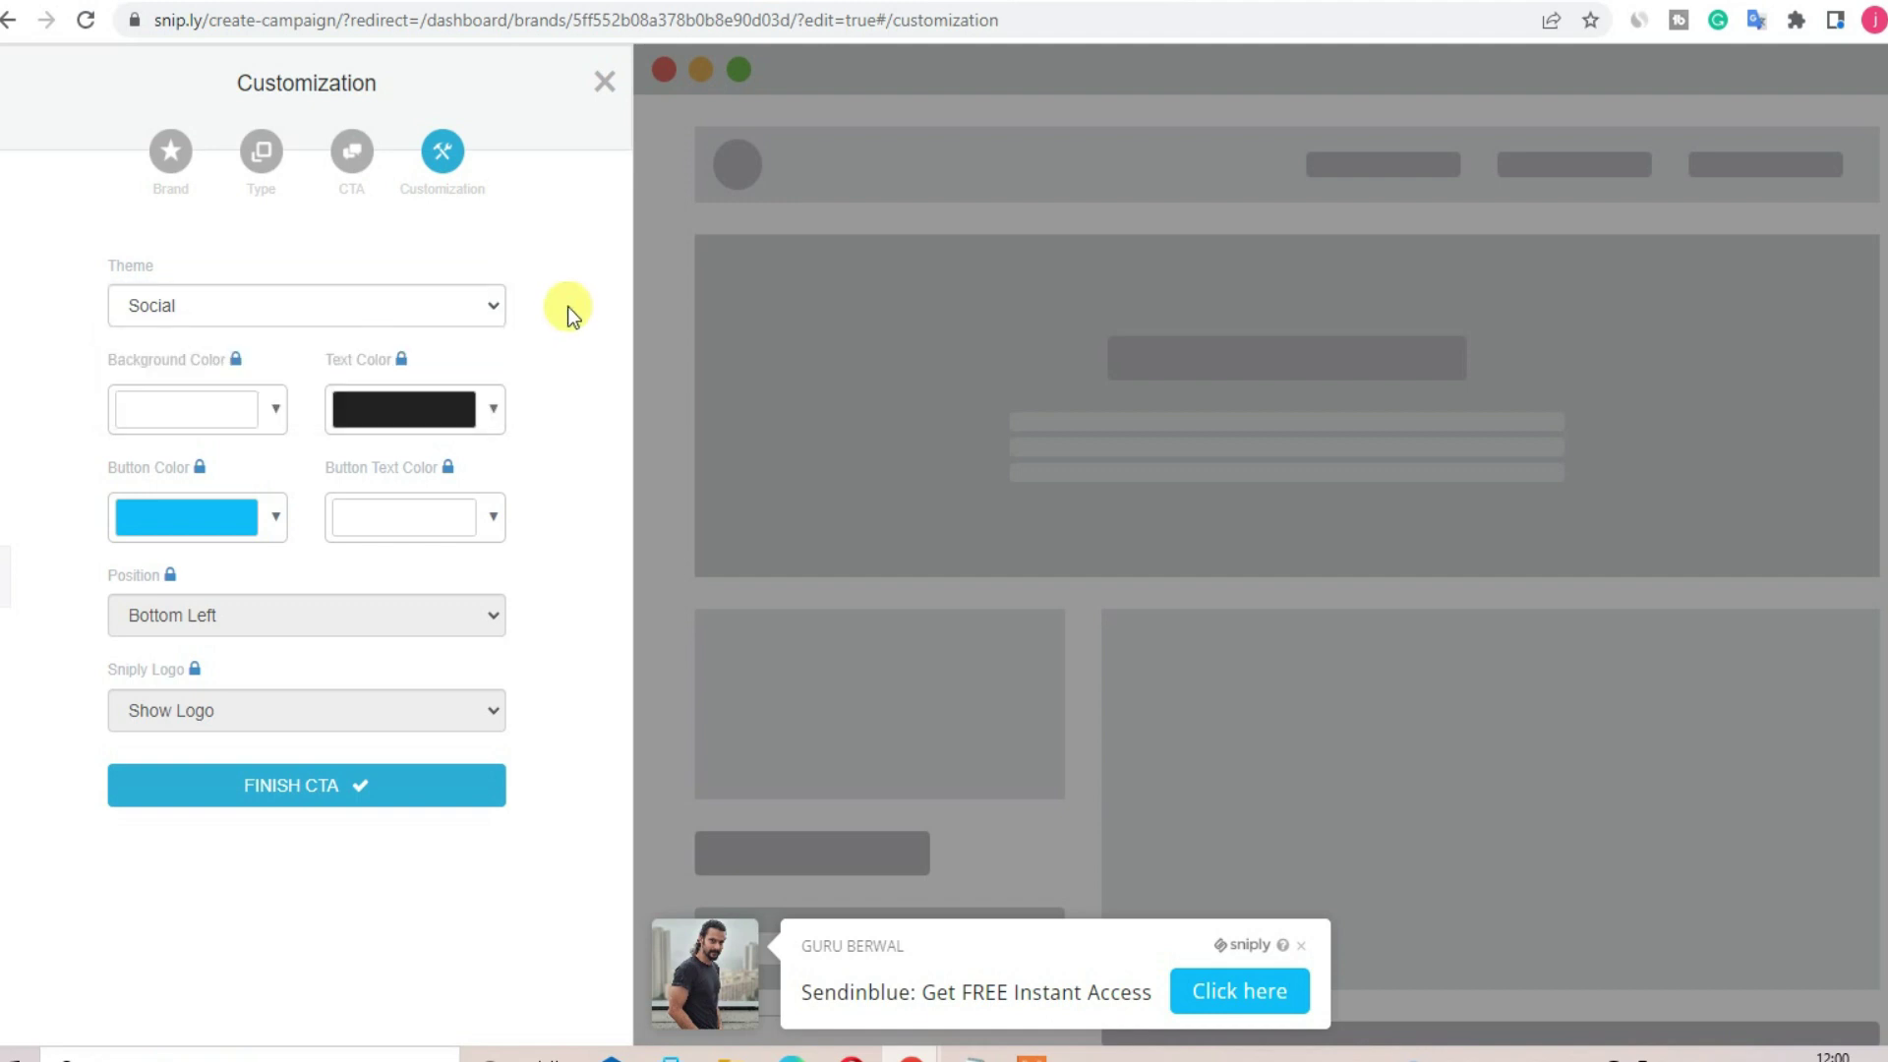
{"action": "left_click", "coordinate": [313, 799]}
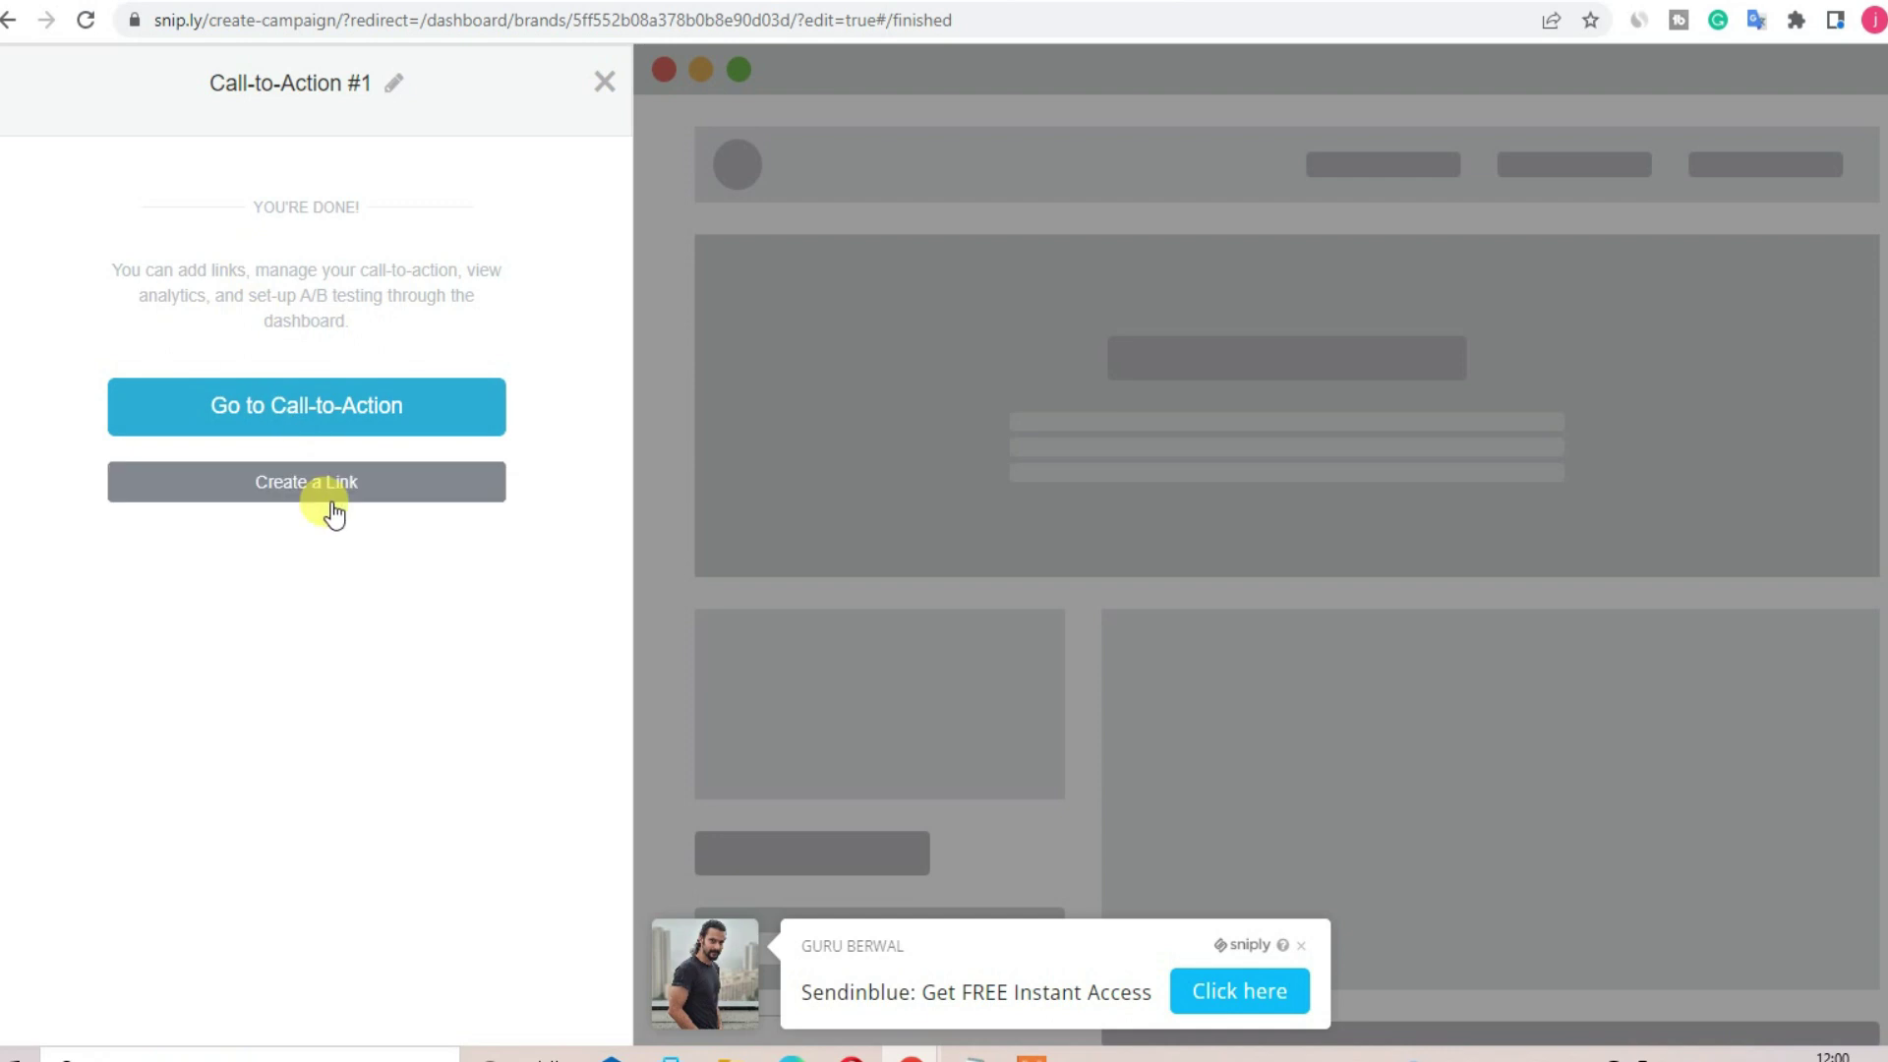
Create a Snip for the copied YouTube video URL using this call-to-action and open the generated short link in a new tab.
{"action": "left_click", "coordinate": [306, 488]}
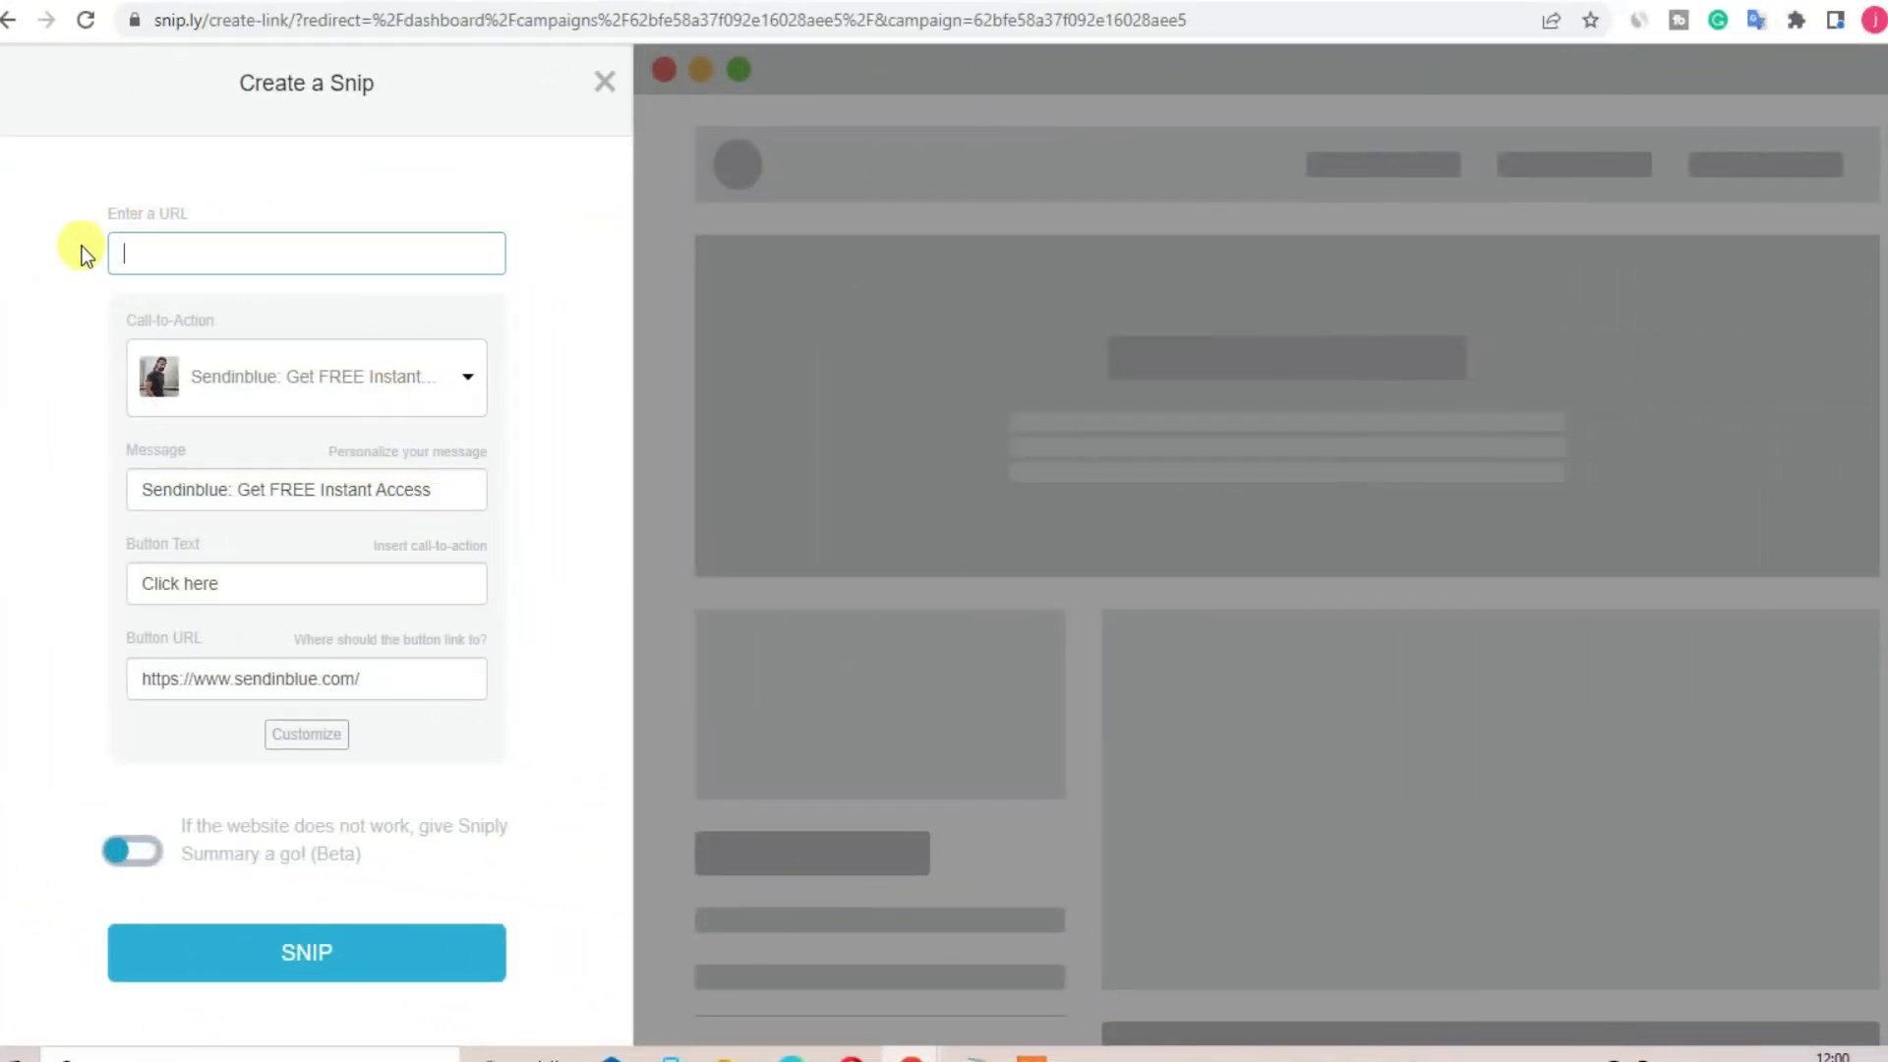
{"action": "right_click", "coordinate": [173, 246]}
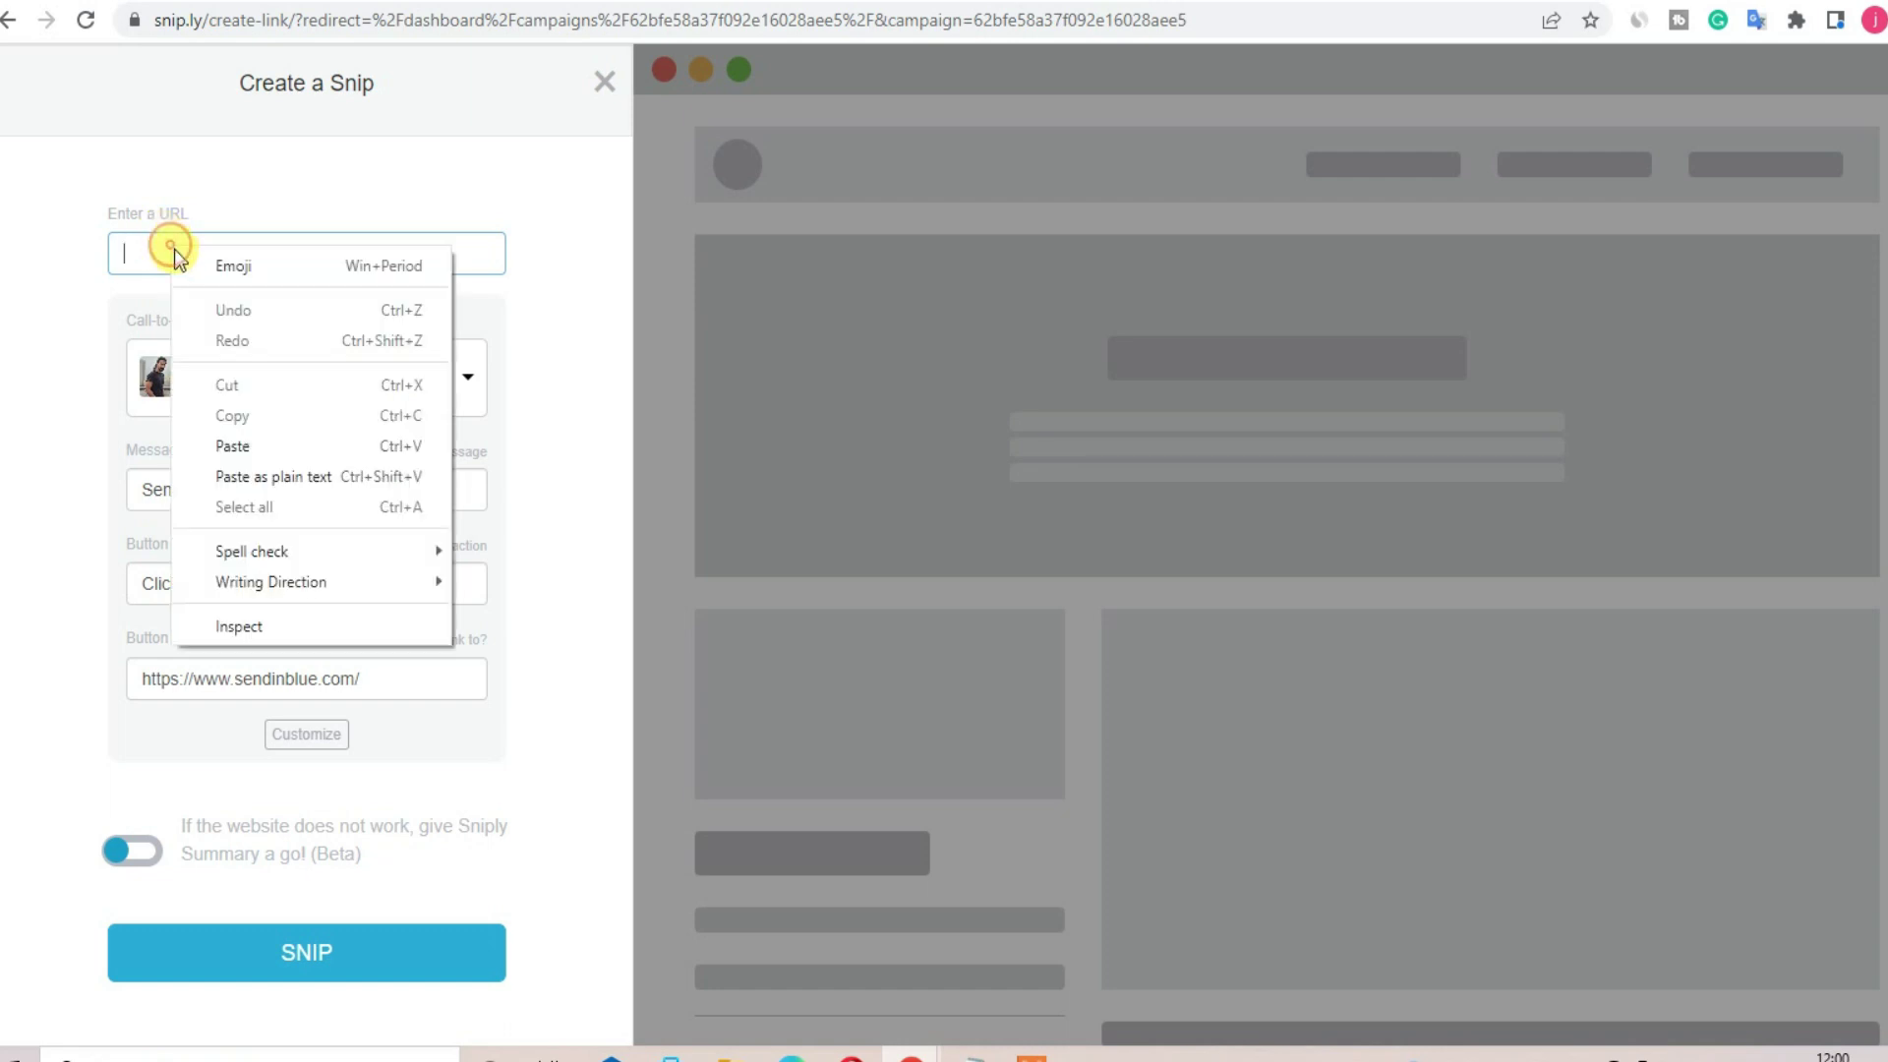
{"action": "left_click", "coordinate": [265, 436]}
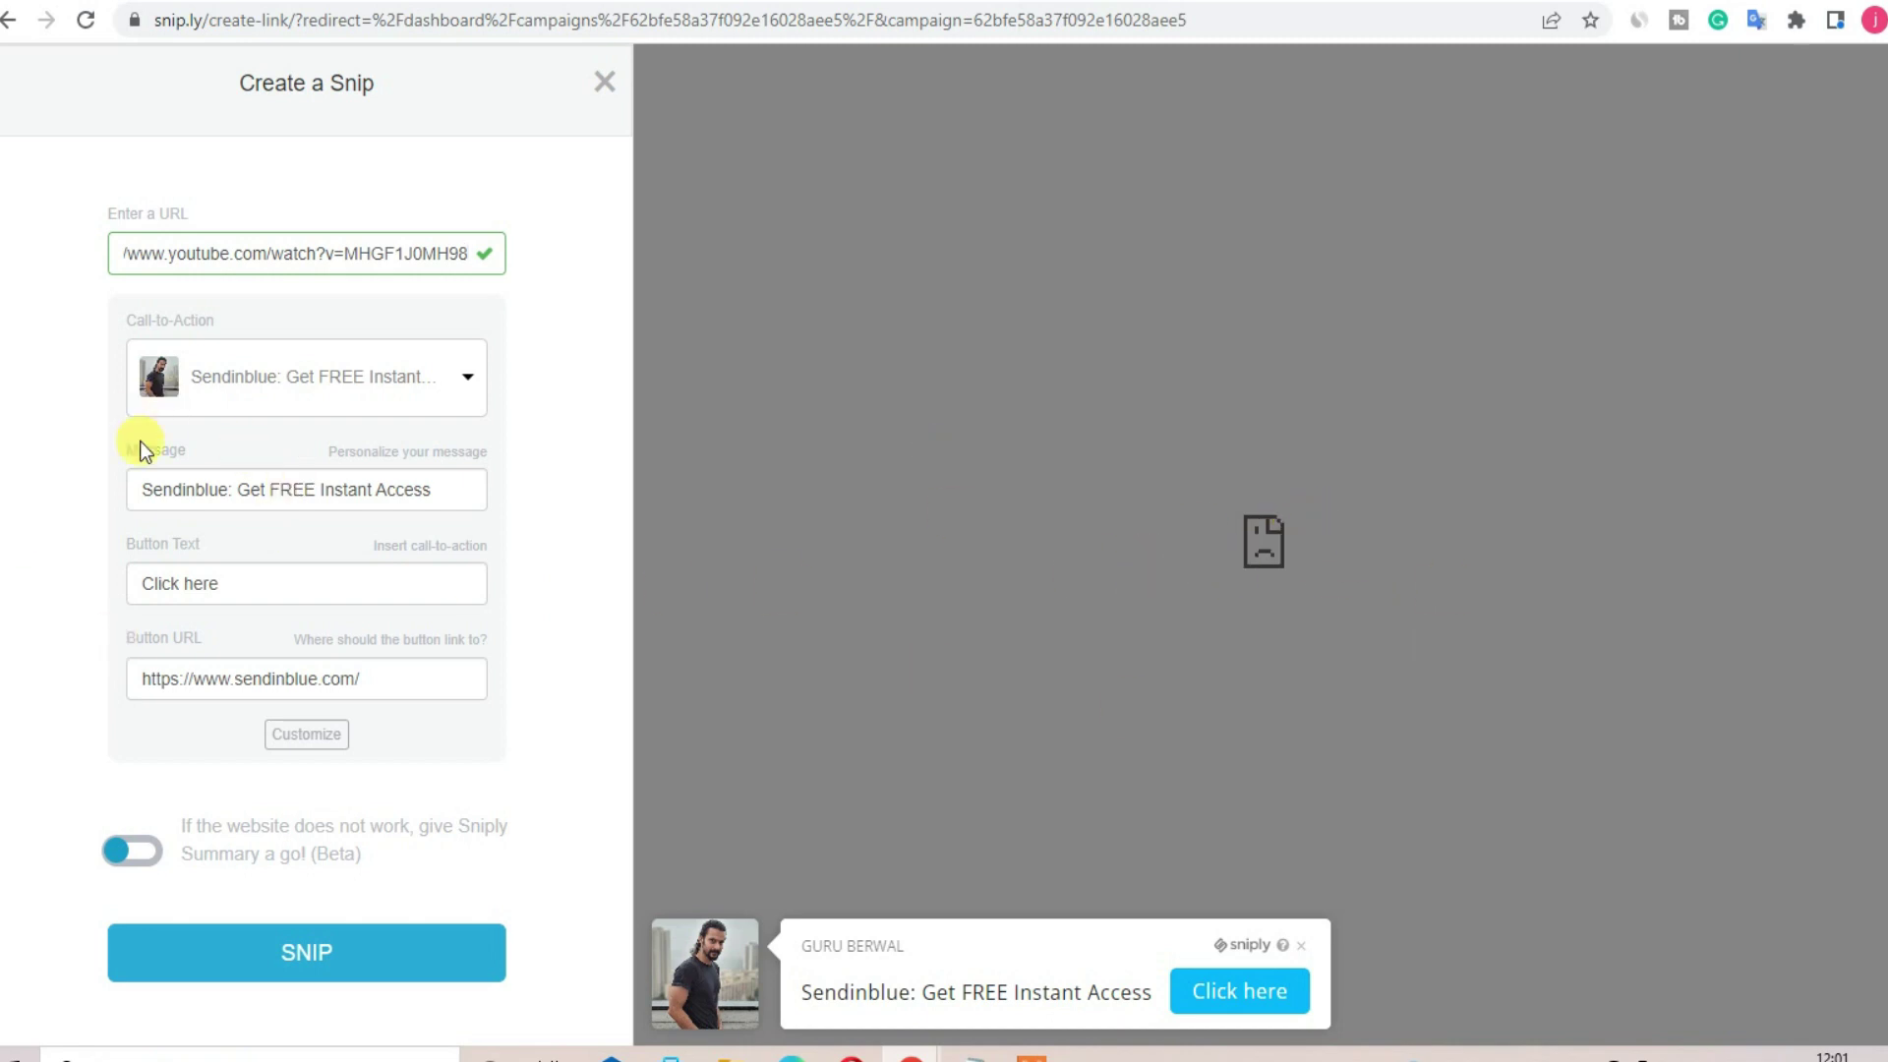
{"action": "left_click", "coordinate": [336, 952]}
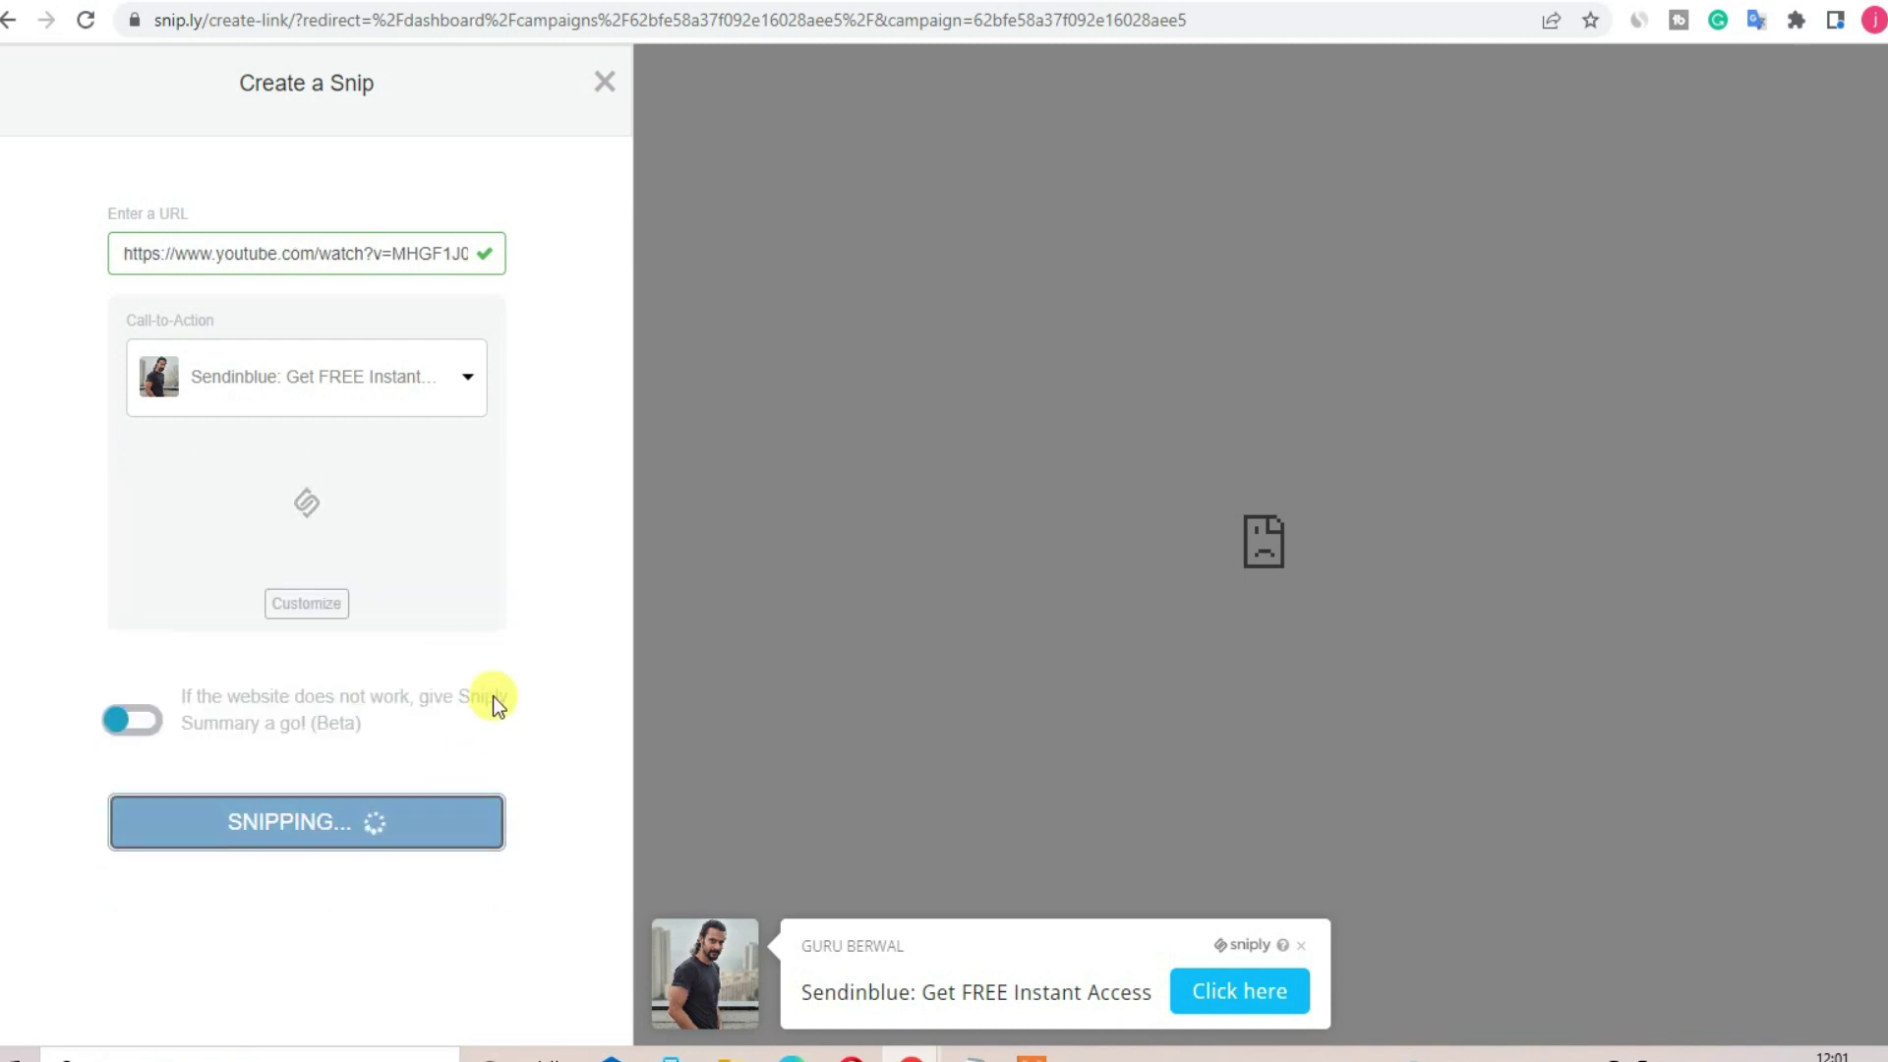
{"action": "right_click", "coordinate": [331, 519]}
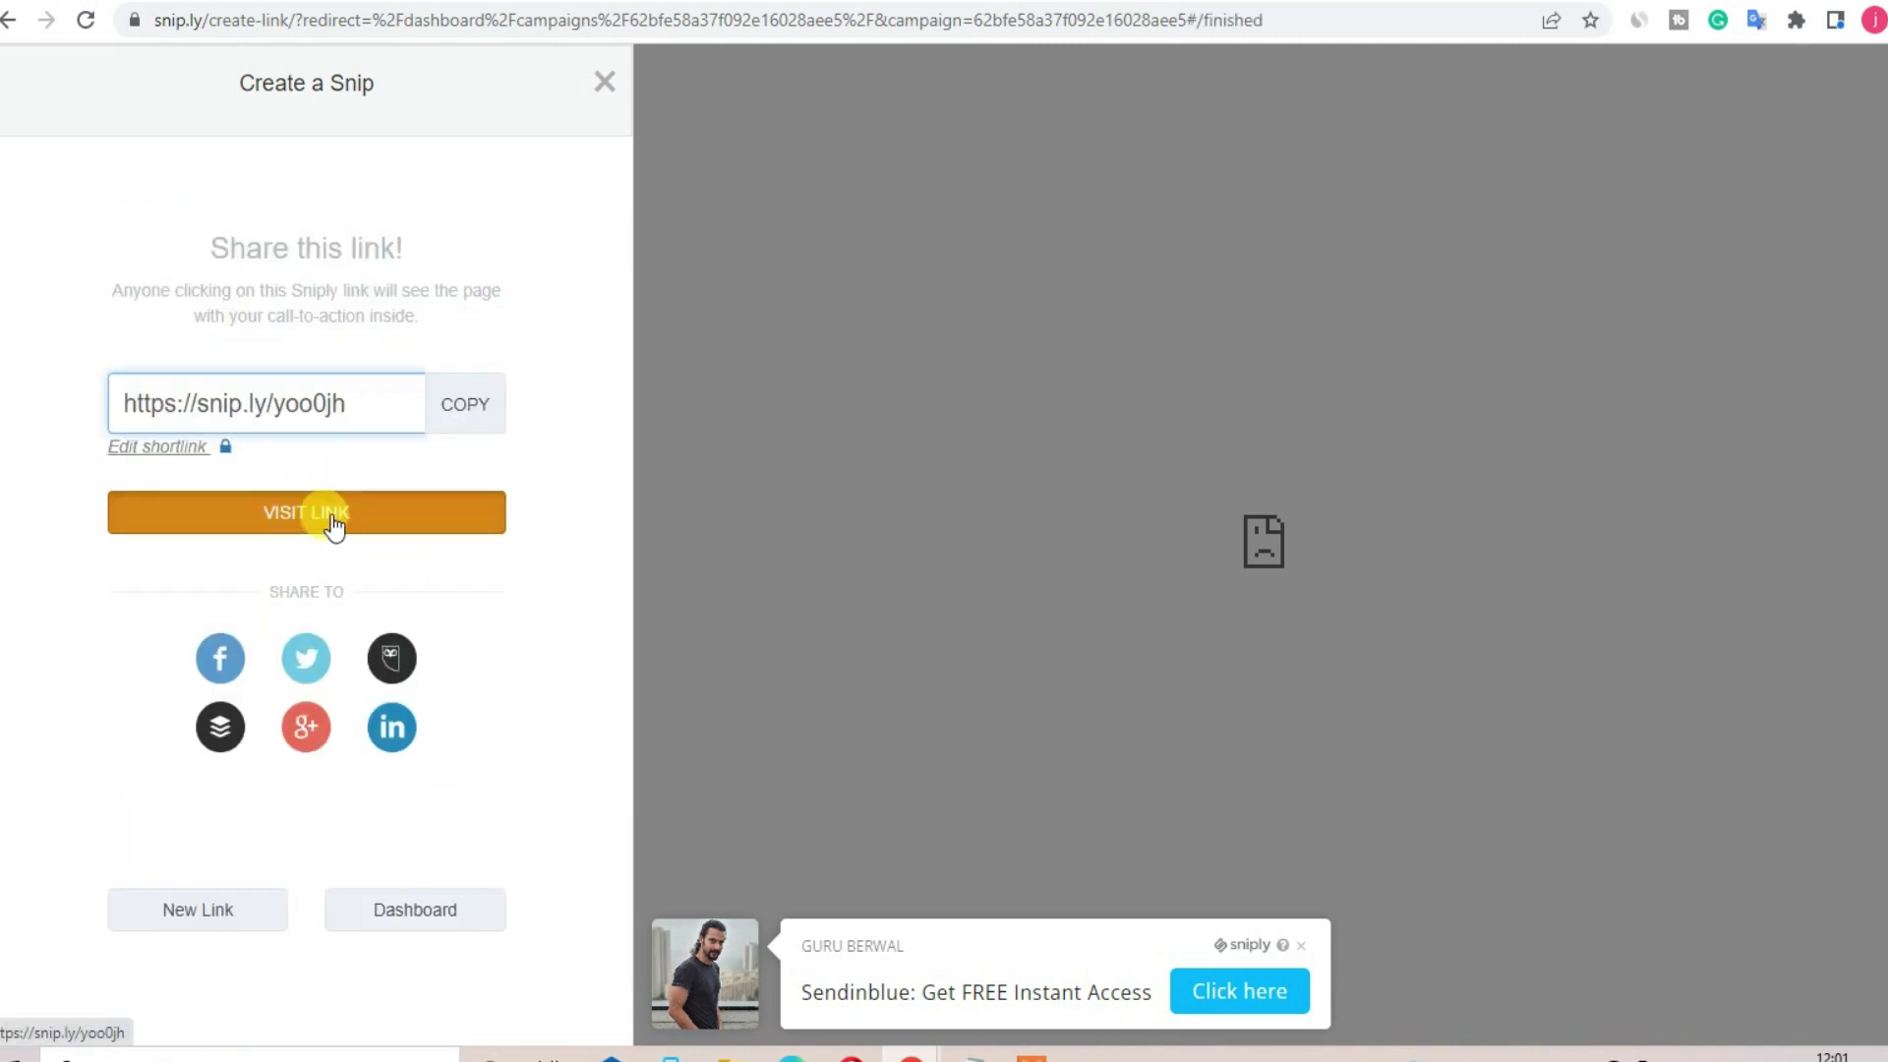
{"action": "left_click", "coordinate": [420, 535]}
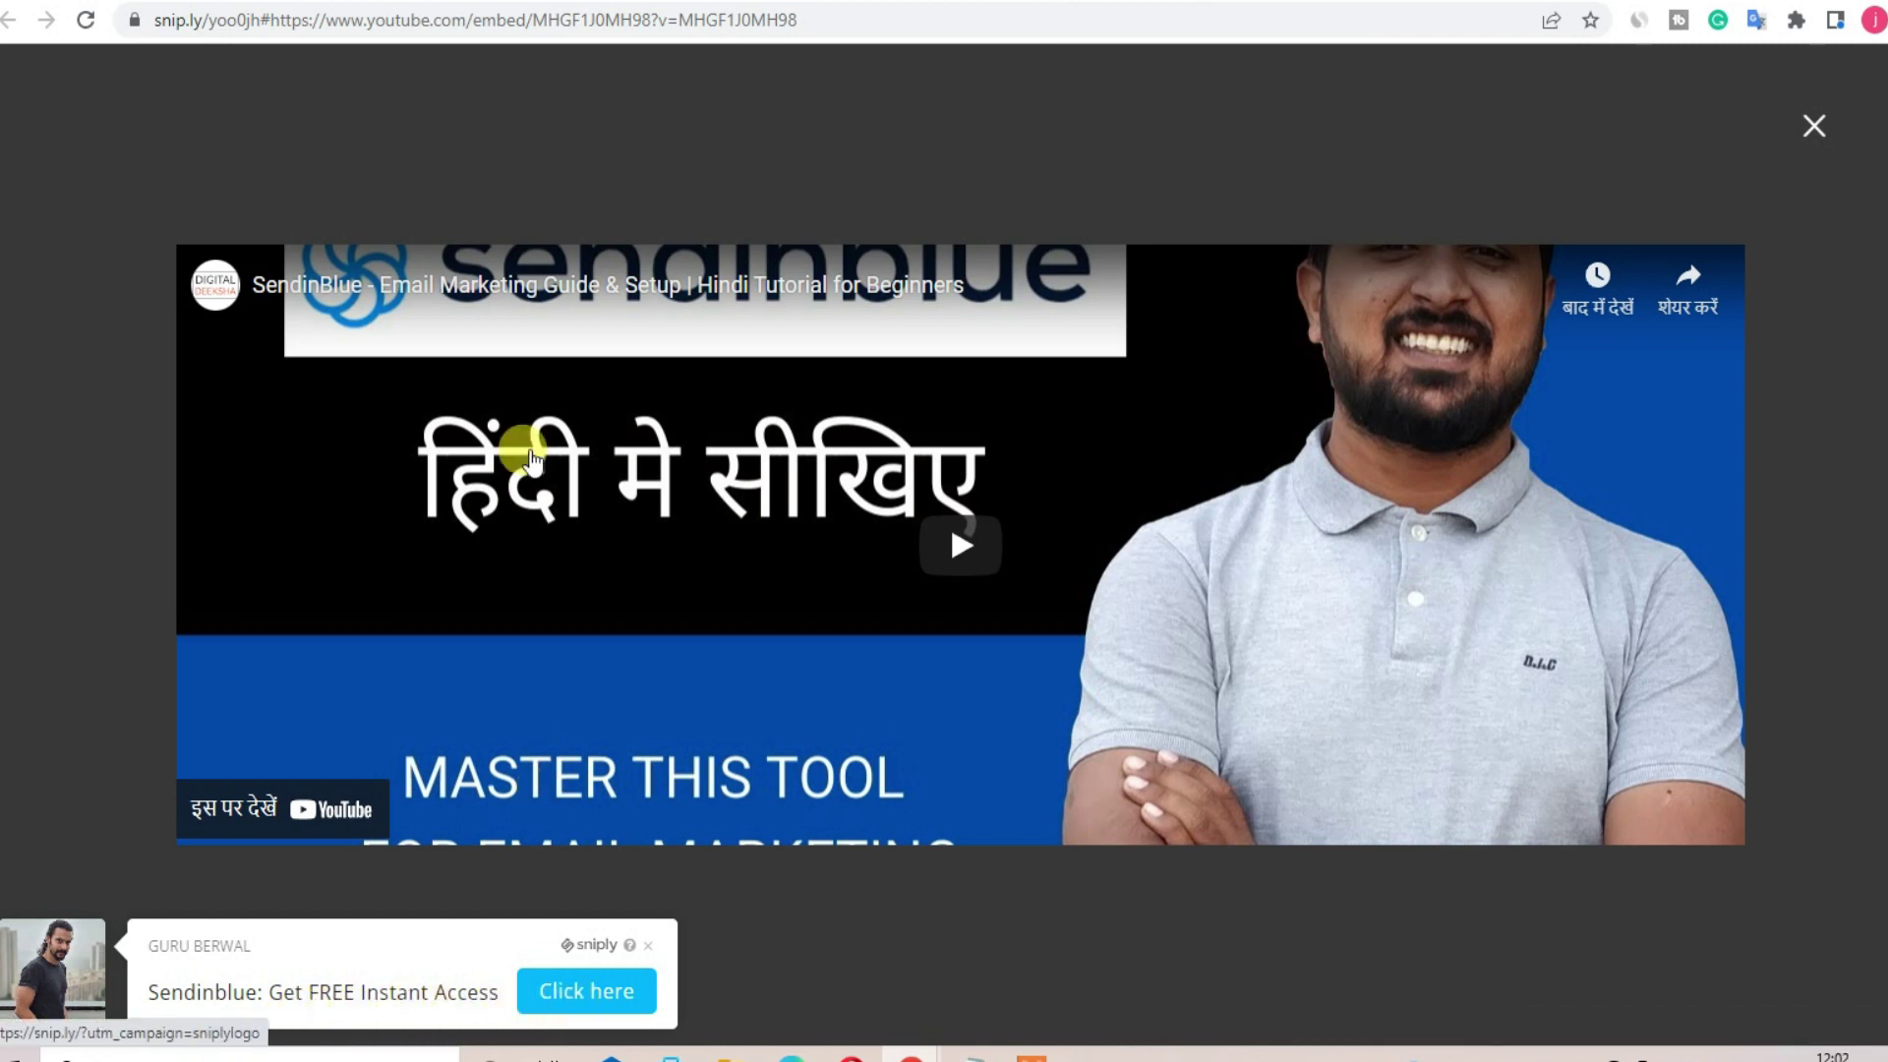
Review the commission terms on the Sendinblue affiliate program signup page, and return to the generated Sniply short link.
{"action": "key", "text": "alt+Left"}
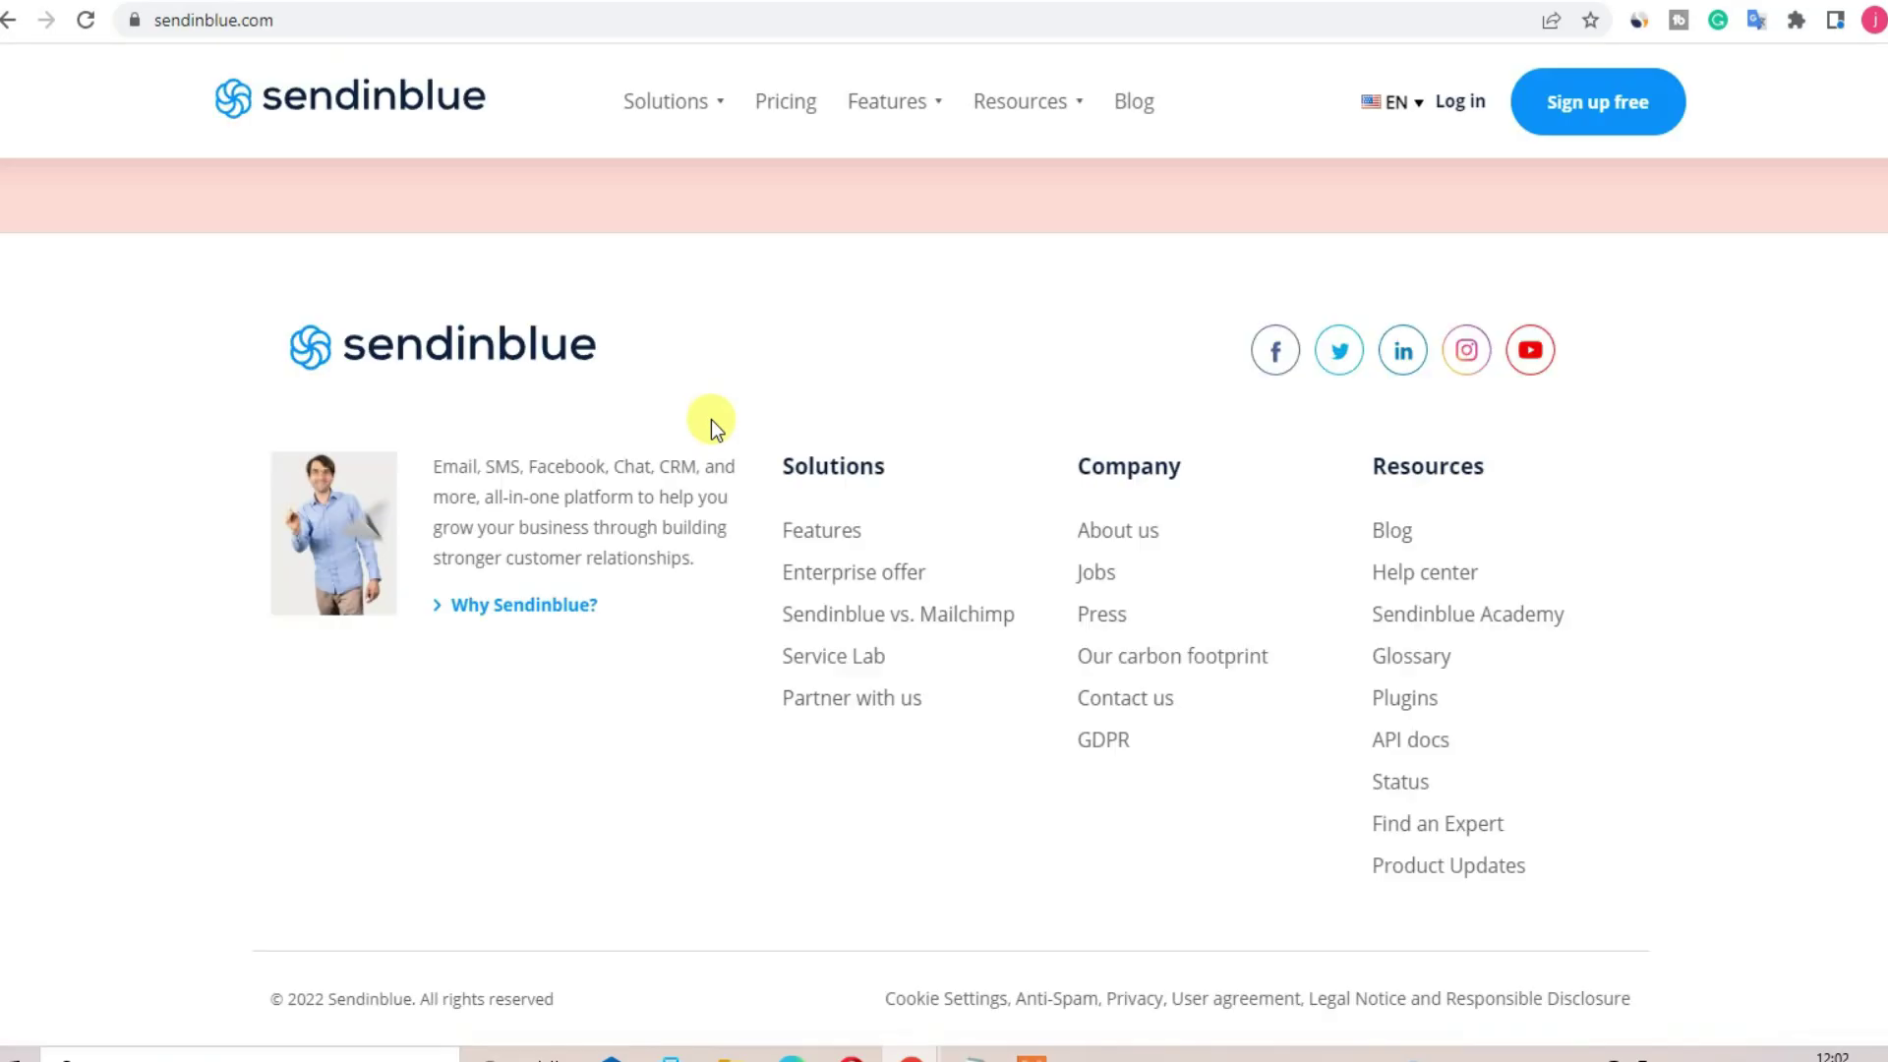
{"action": "scroll", "coordinate": [826, 501], "scroll_direction": "up", "scroll_amount": 3}
{"action": "scroll", "coordinate": [840, 525], "scroll_direction": "up", "scroll_amount": 5}
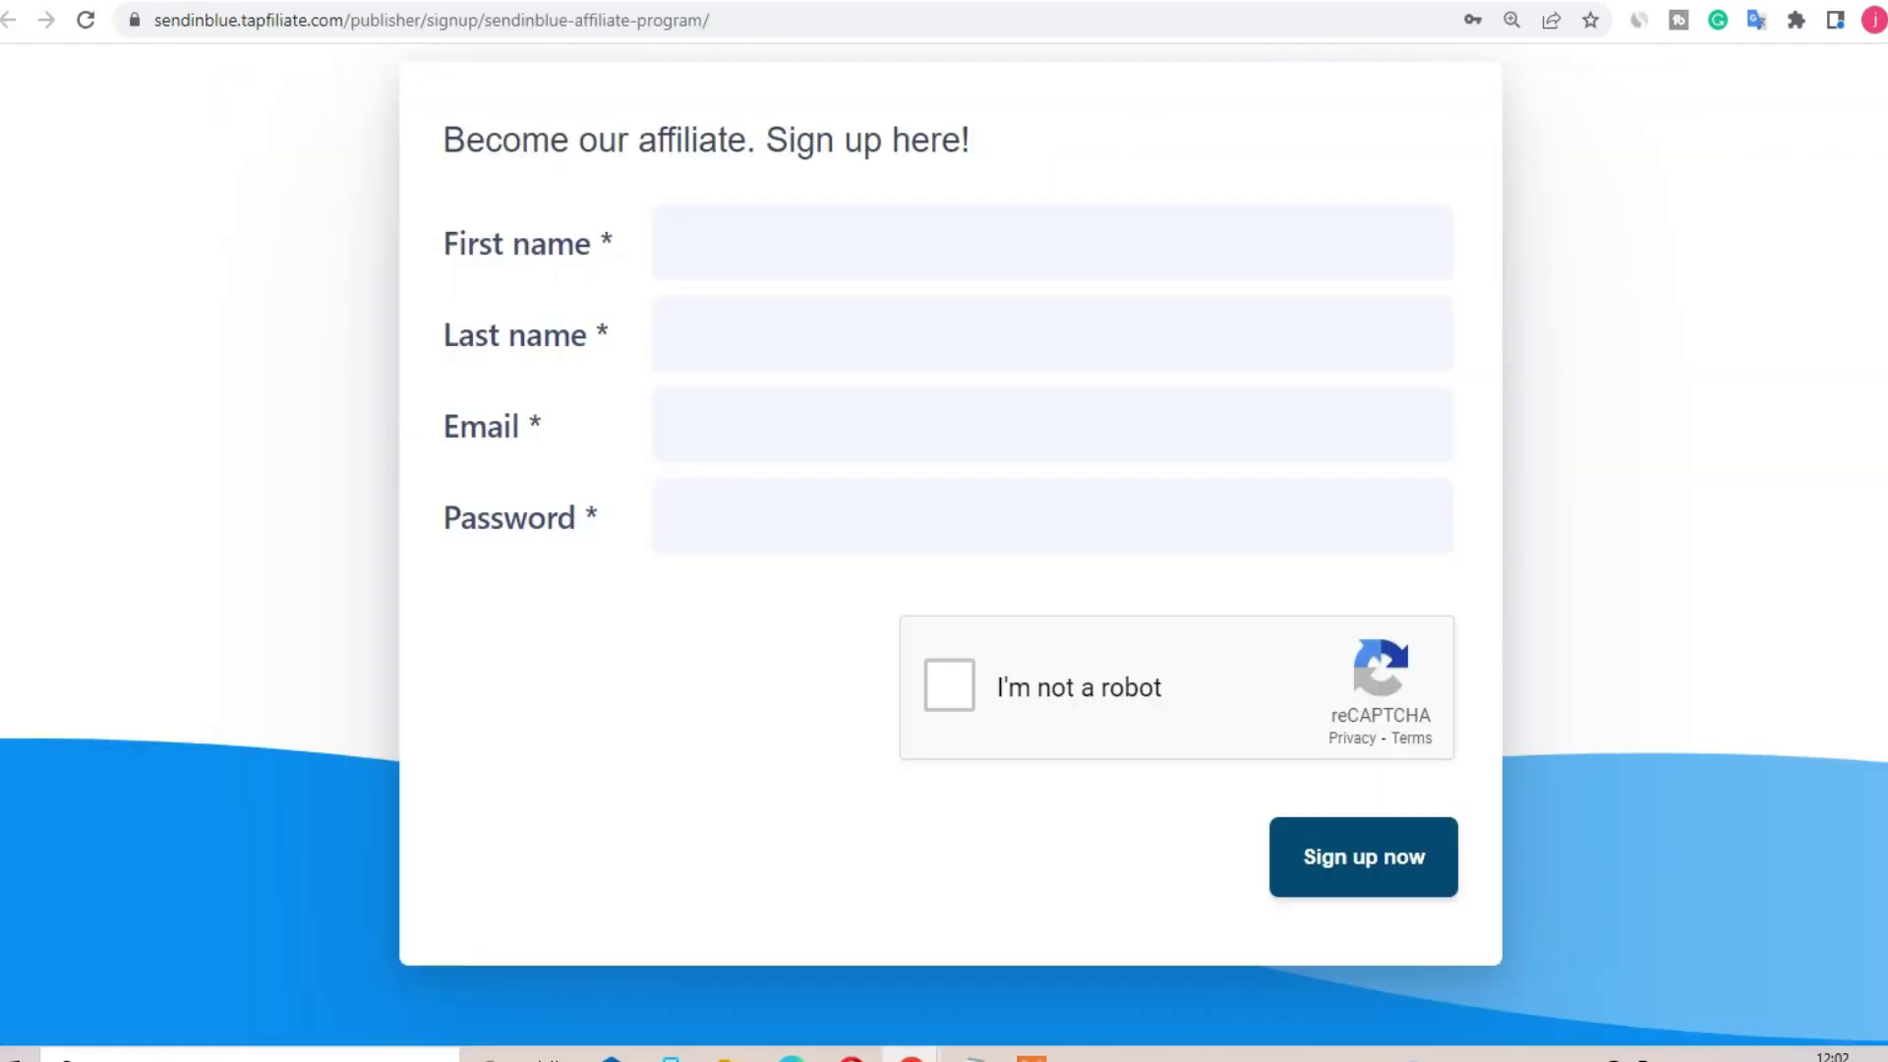
{"action": "scroll", "coordinate": [871, 346], "scroll_direction": "up", "scroll_amount": 10}
{"action": "left_click_drag", "start_coordinate": [481, 344], "coordinate": [1123, 392]}
{"action": "left_click", "coordinate": [1081, 399]}
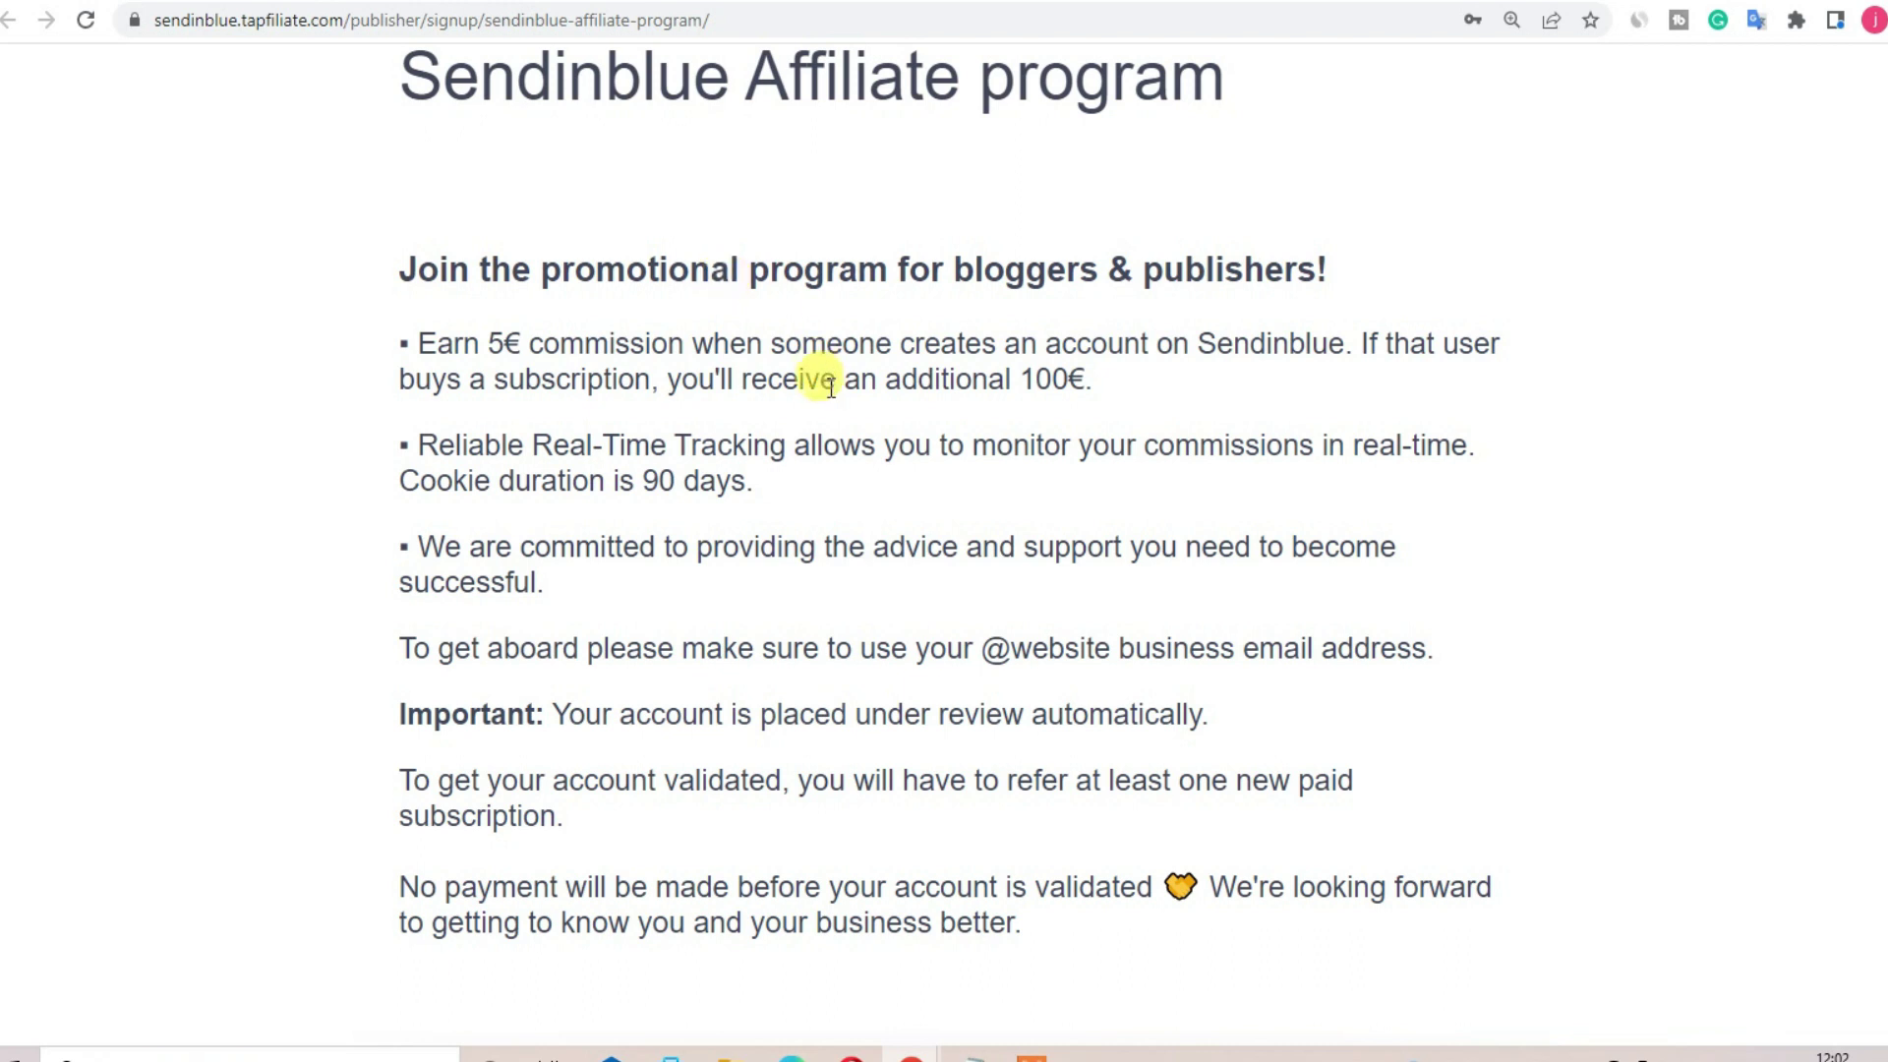
{"action": "left_click_drag", "start_coordinate": [680, 380], "coordinate": [1089, 387]}
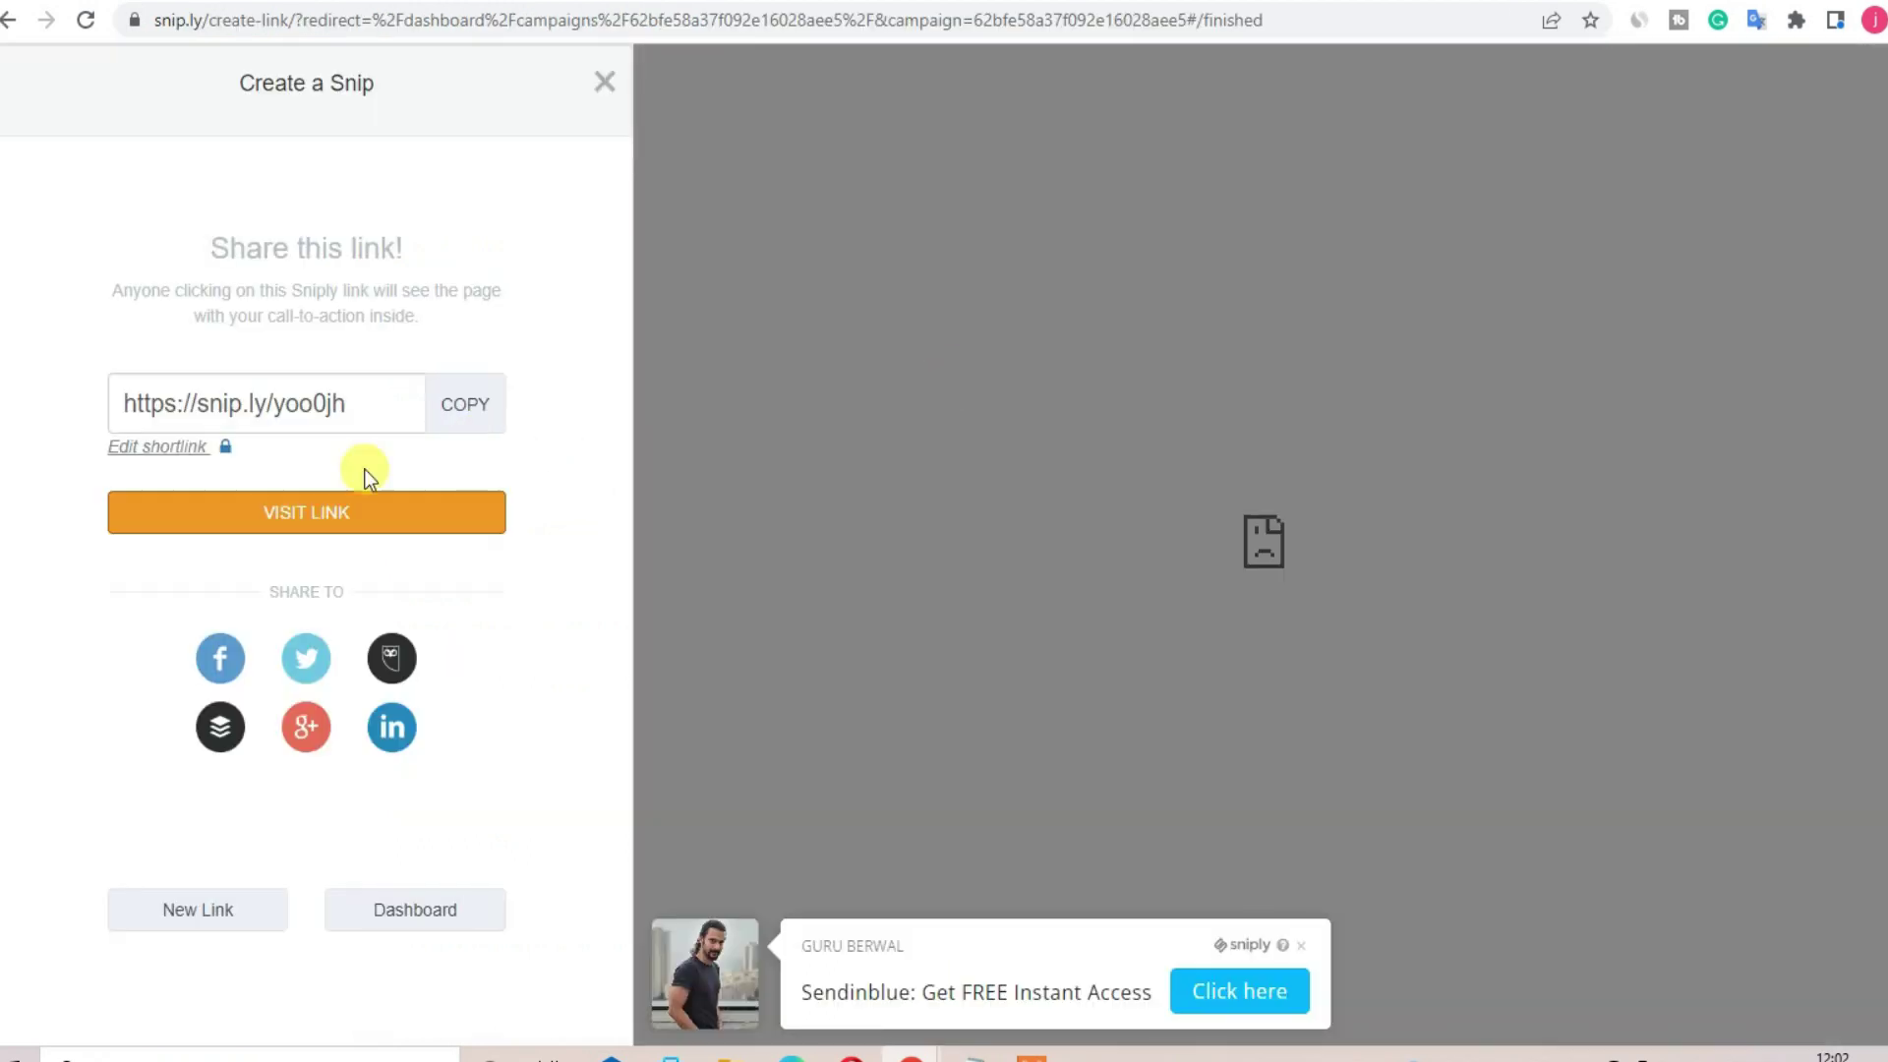
{"action": "left_click_drag", "start_coordinate": [118, 400], "coordinate": [1146, 18]}
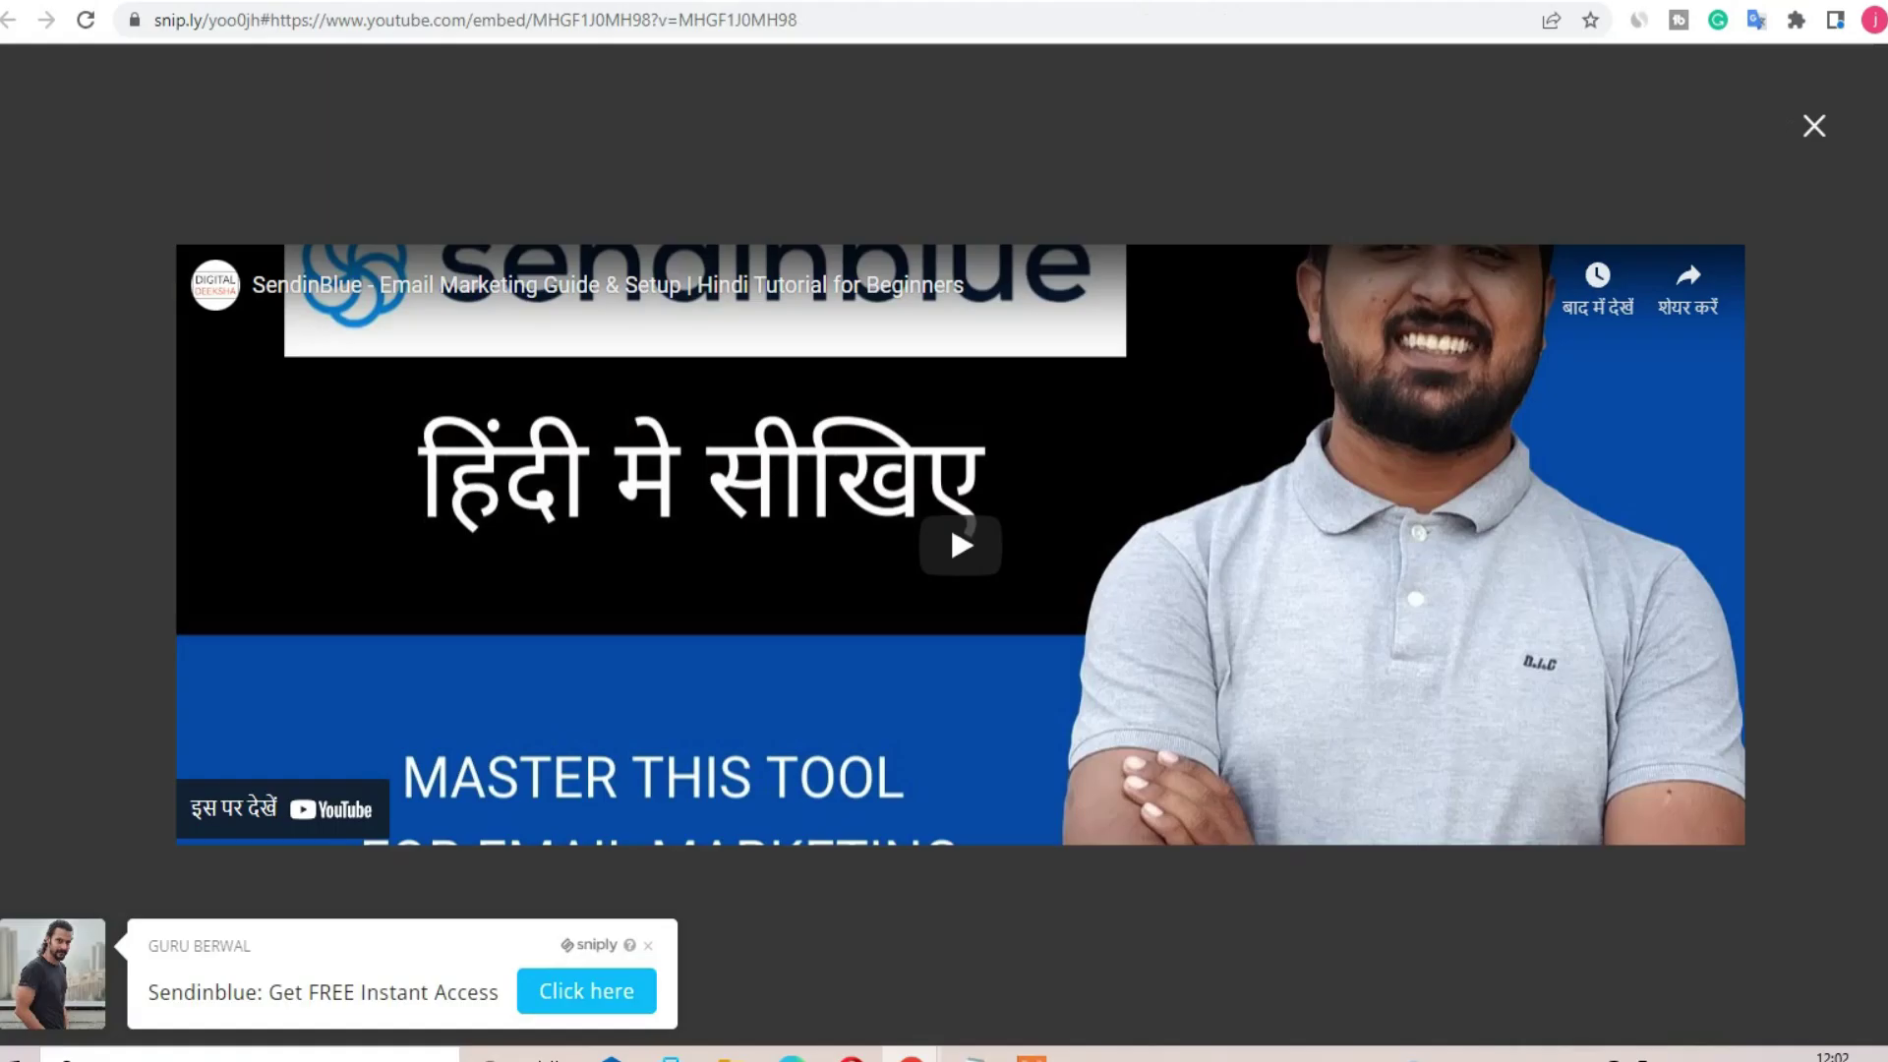